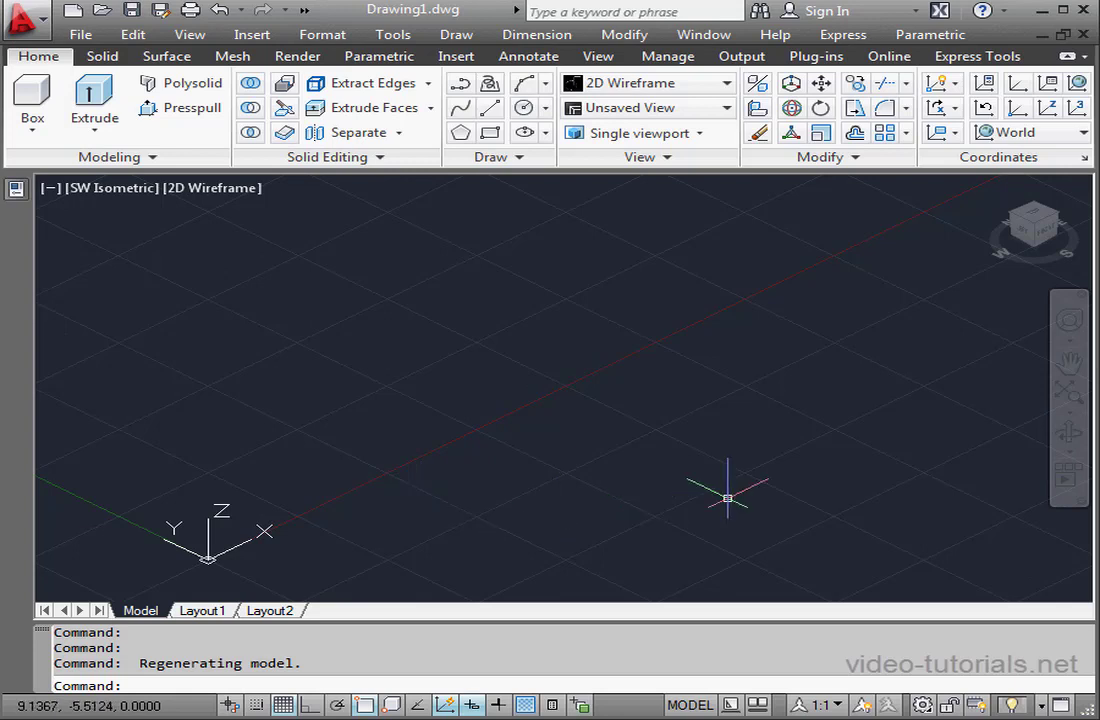
Set the coordinate system to Front and start a polyline at point 4,0
{"action": "left_click", "coordinate": [1024, 133]}
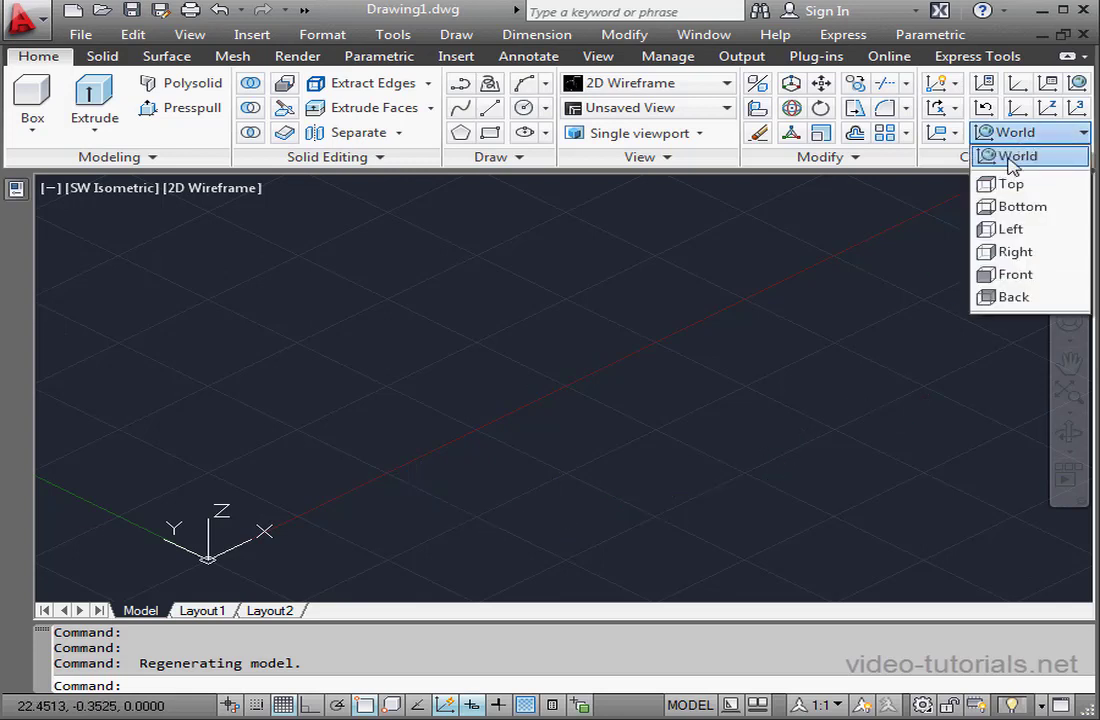
{"action": "left_click", "coordinate": [1033, 277]}
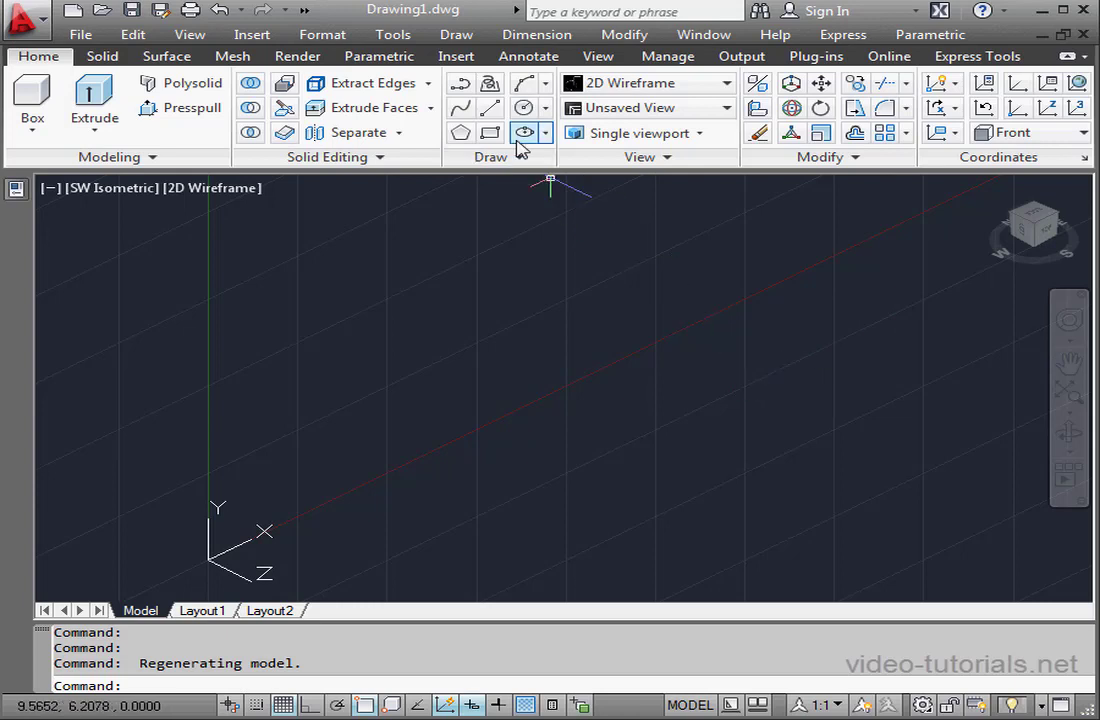
{"action": "left_click", "coordinate": [460, 83]}
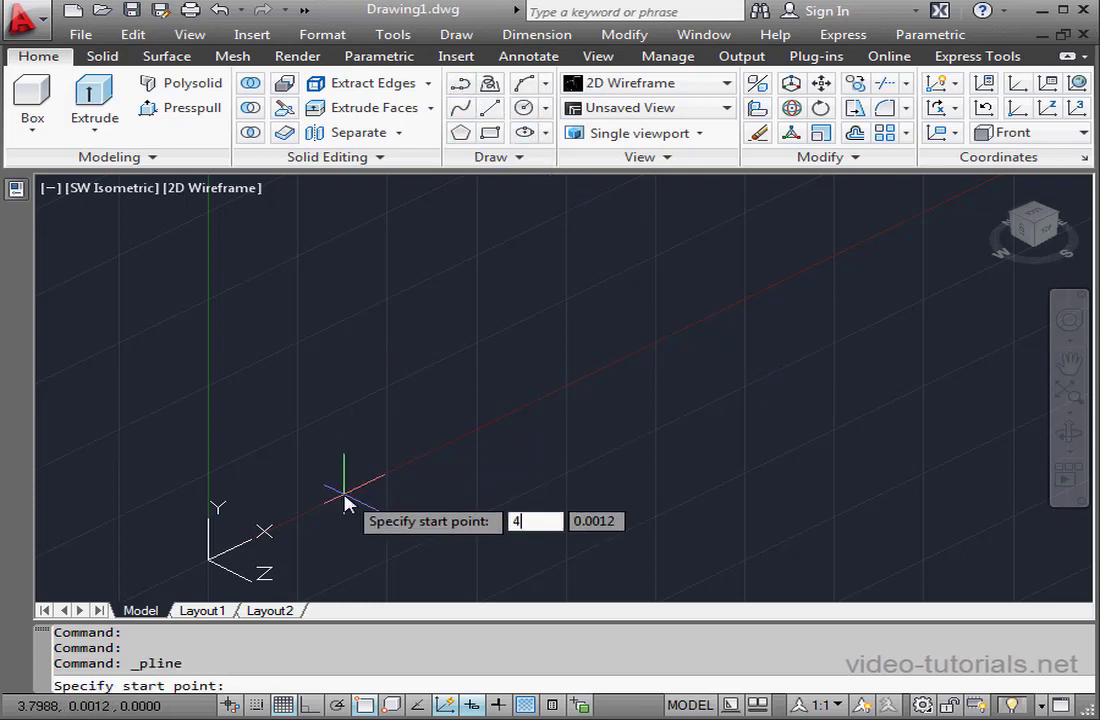
{"action": "type", "text": "4"}
{"action": "key", "text": "Tab"}
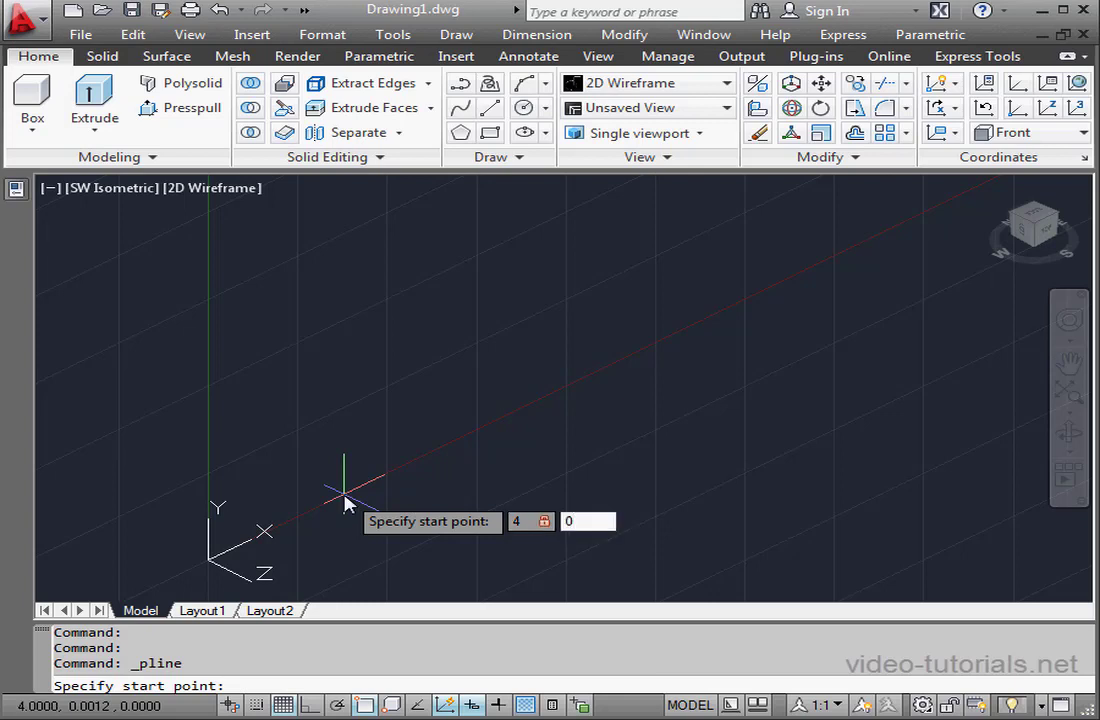
{"action": "type", "text": "0"}
{"action": "key", "text": "Return"}
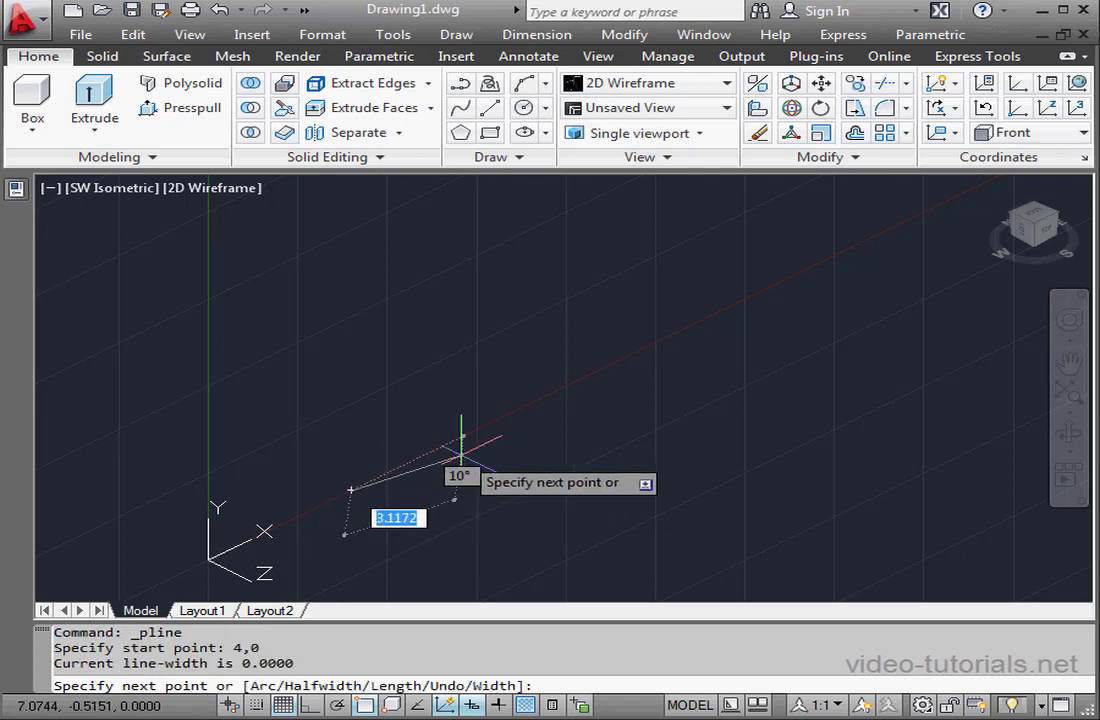
With Ortho on, draw polyline segments 7.5 along positive X, 1.5 up and another 7.5 along positive X
{"action": "key", "text": "F8"}
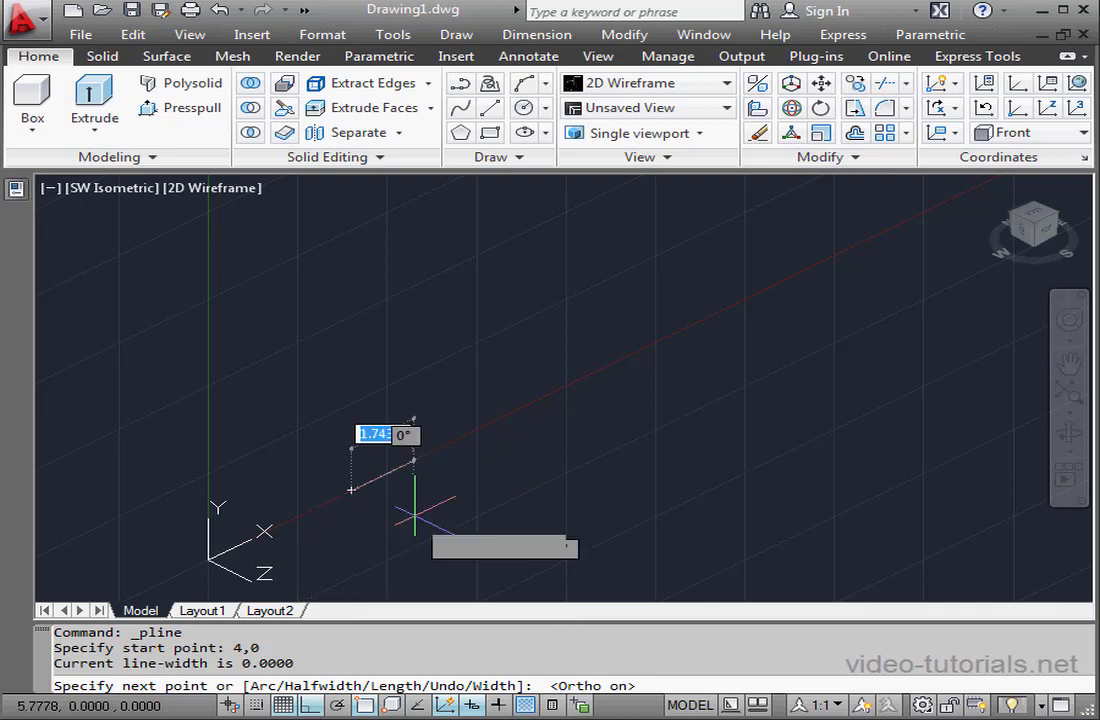
{"action": "type", "text": "7.5"}
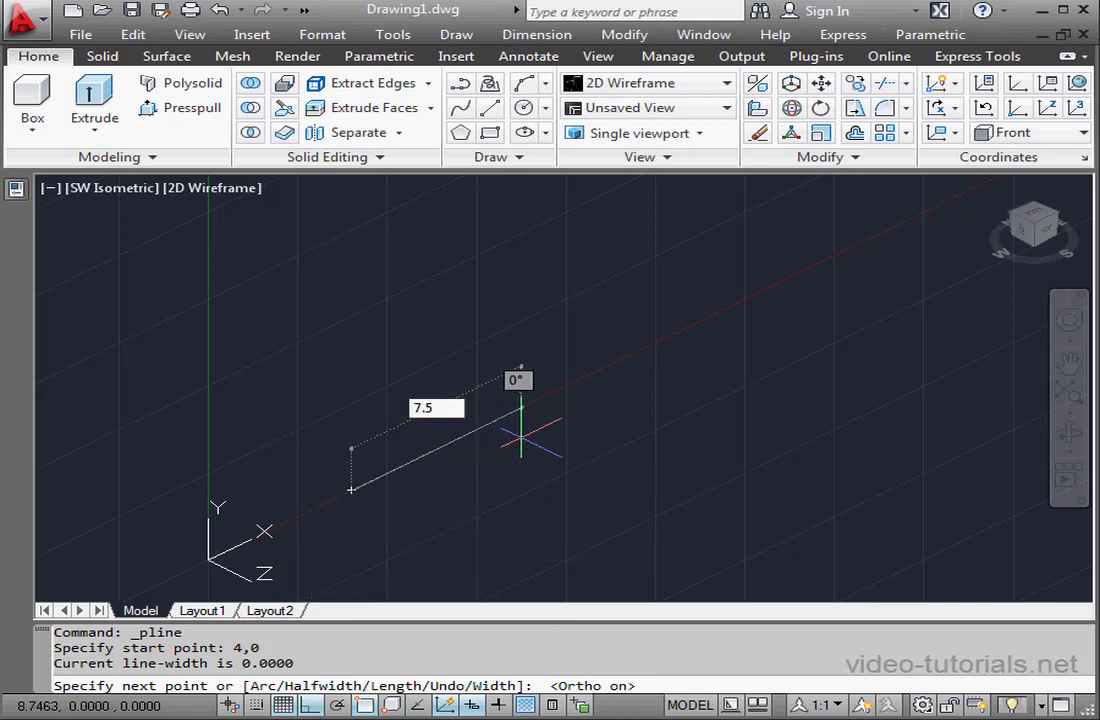
{"action": "key", "text": "Return"}
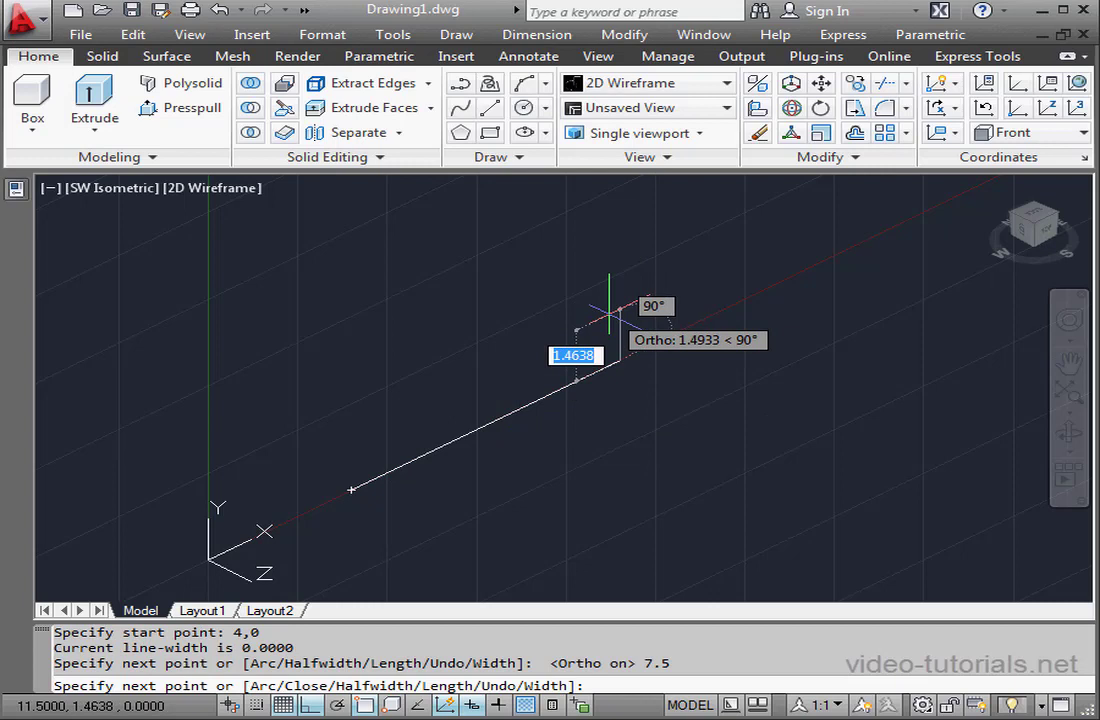
{"action": "type", "text": "1.5"}
{"action": "key", "text": "Return"}
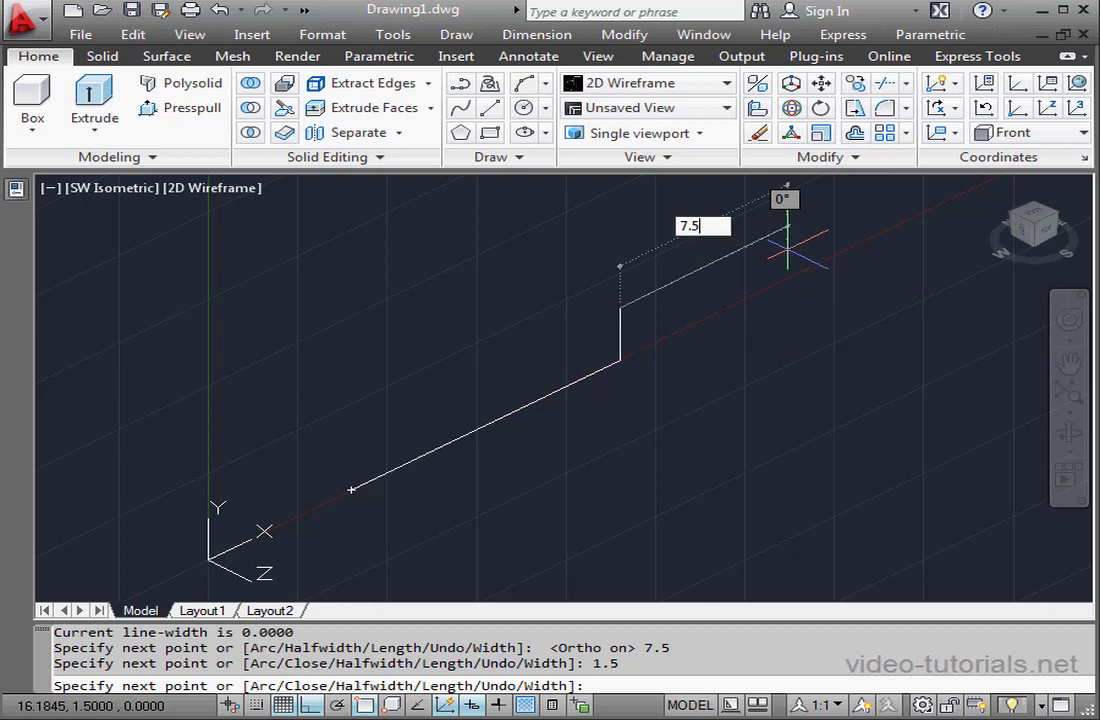
{"action": "type", "text": "7.5"}
{"action": "key", "text": "Return"}
Continue the polyline 2.5 straight up and 7.5 back along negative X
{"action": "middle_click_drag", "start_coordinate": [781, 238], "coordinate": [755, 398]}
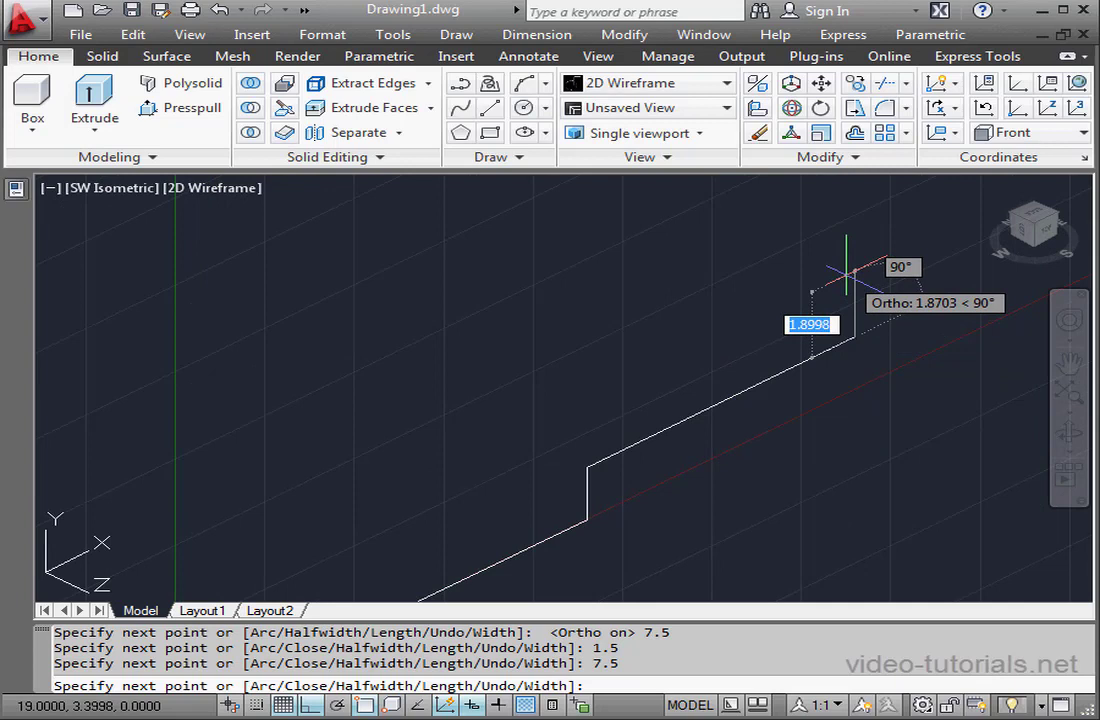
{"action": "type", "text": "2"}
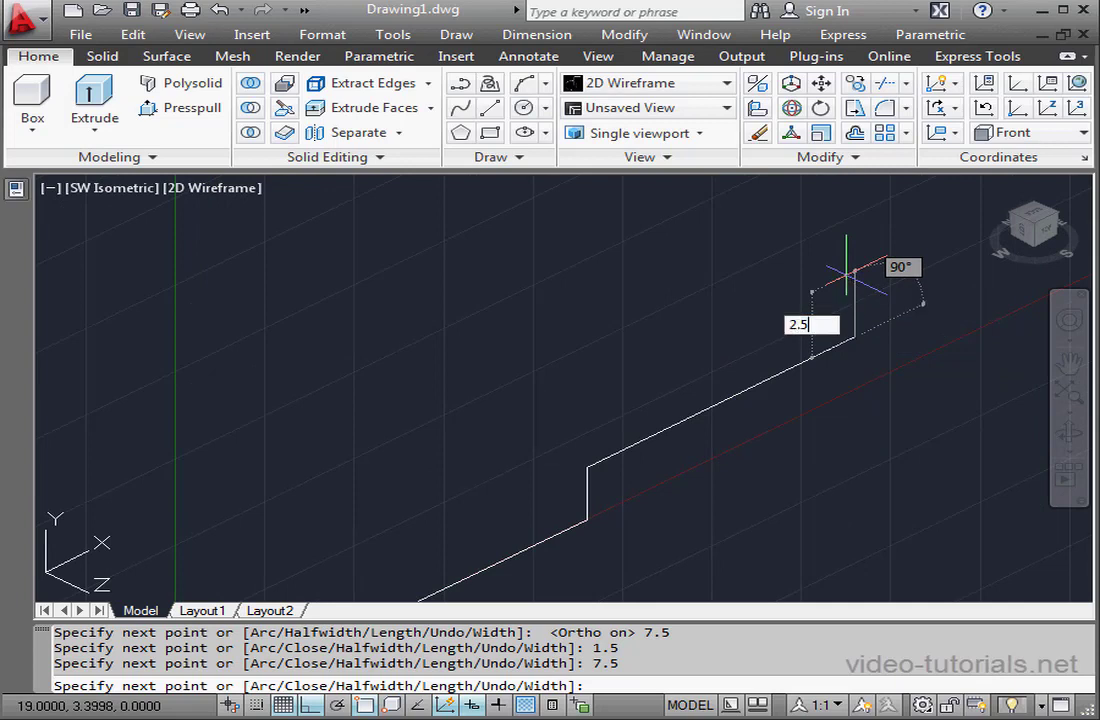
{"action": "type", "text": ".5"}
{"action": "key", "text": "Return"}
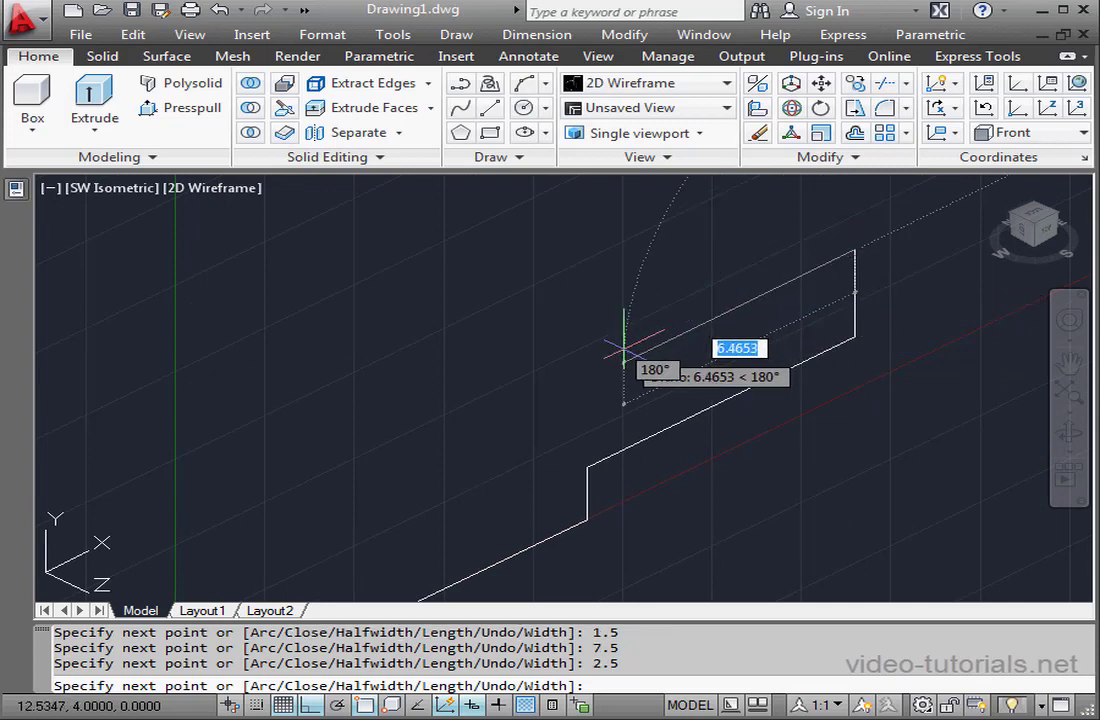
{"action": "type", "text": "7.5"}
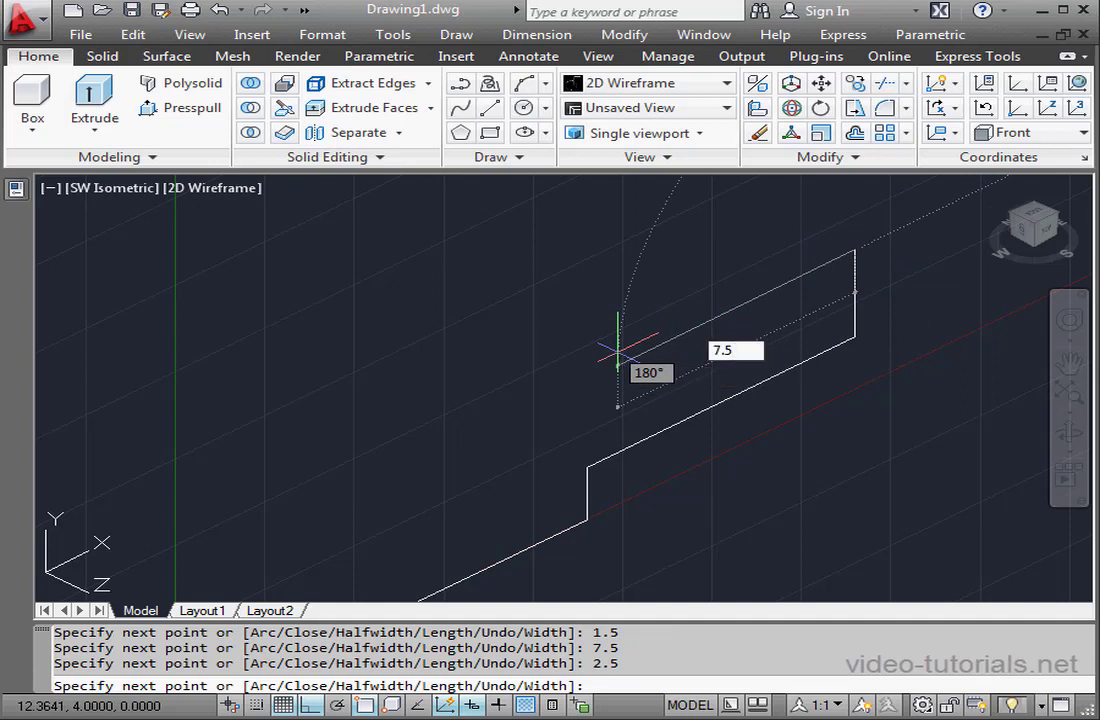
{"action": "key", "text": "Return"}
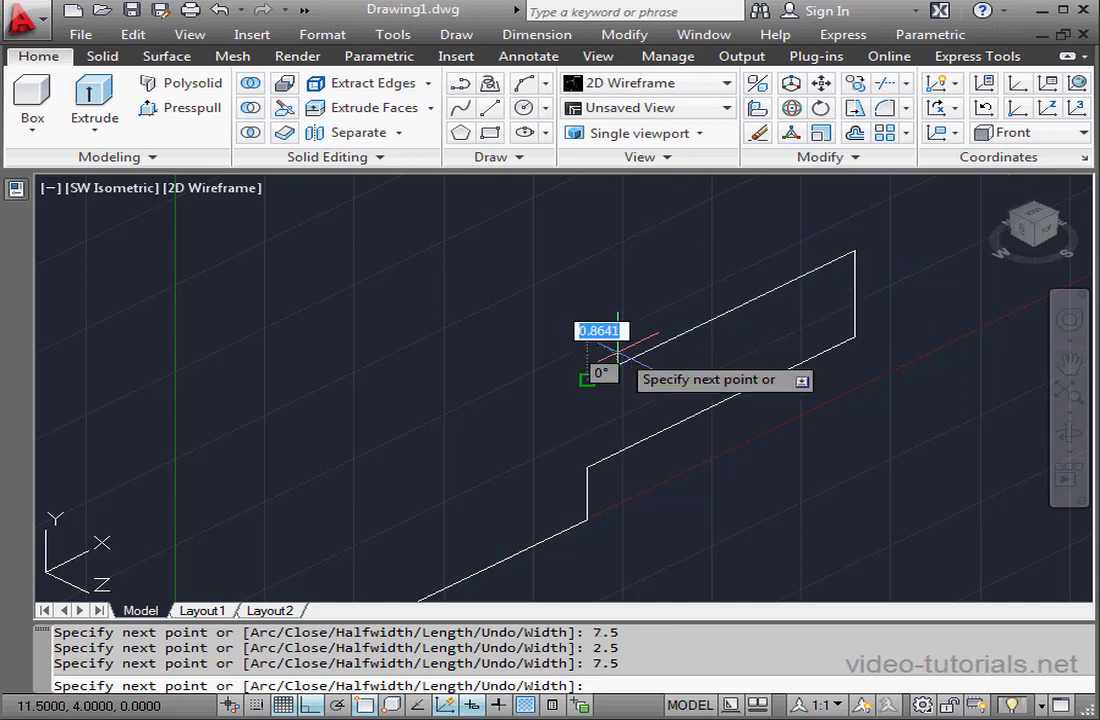
Extend the polyline 0.5 up and 7.5 along negative X, and close it back to its start point
{"action": "type", "text": "."}
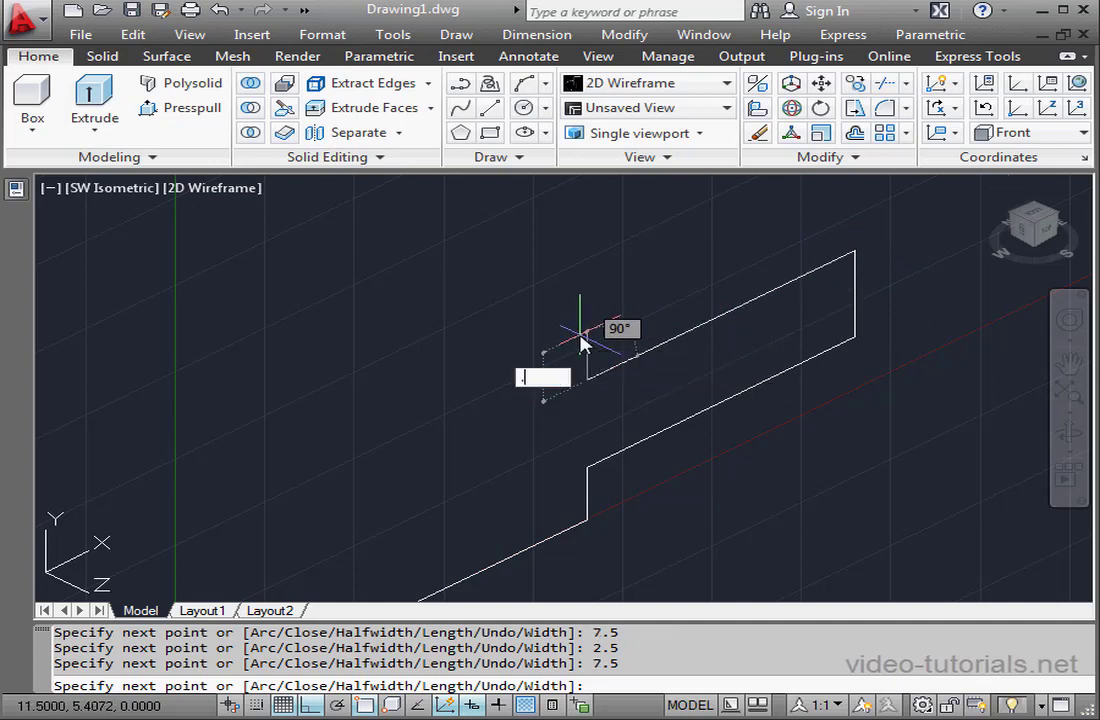
{"action": "type", "text": "5"}
{"action": "key", "text": "Return"}
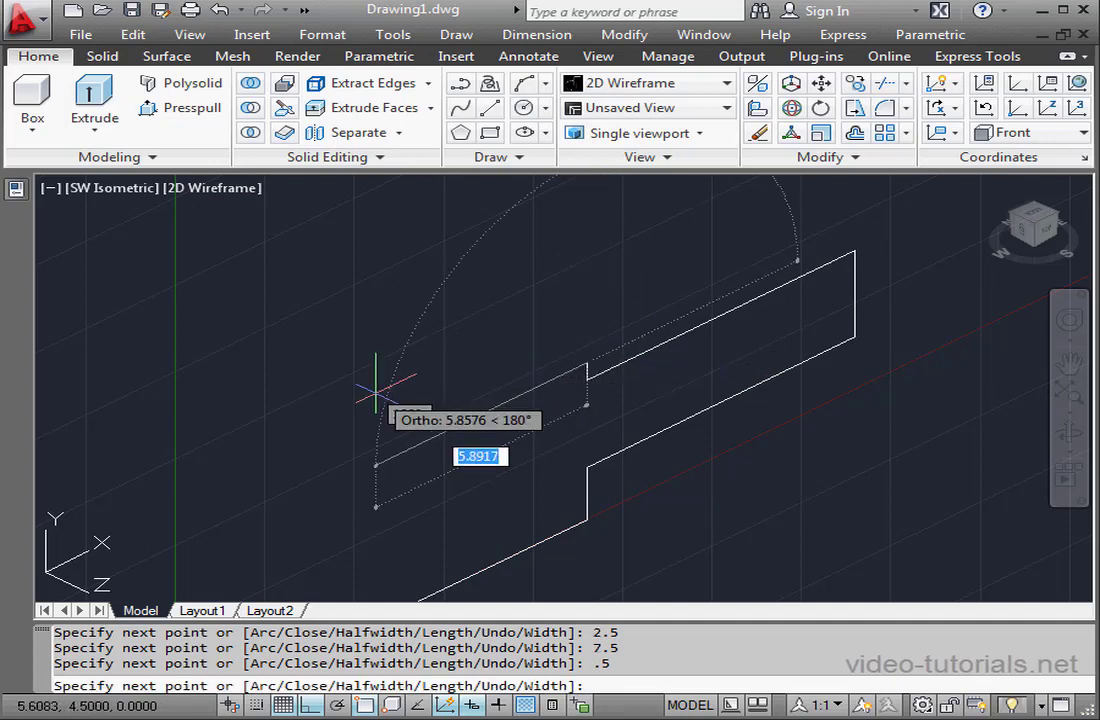
{"action": "type", "text": "7"}
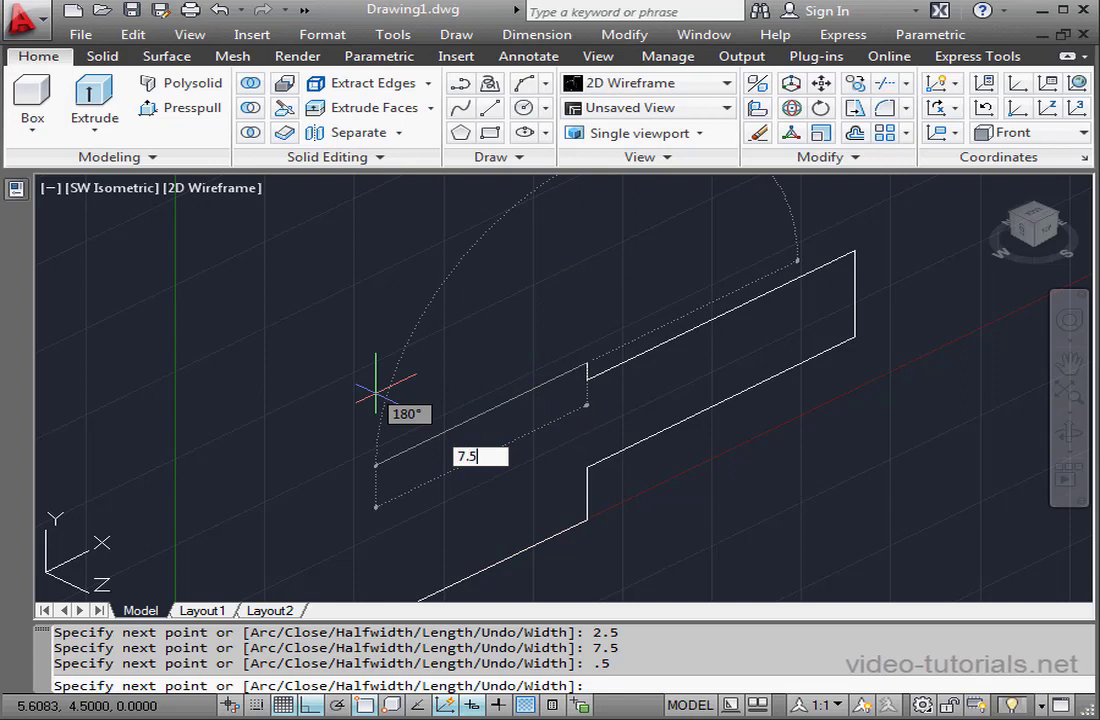
{"action": "type", "text": ".5"}
{"action": "key", "text": "Return"}
{"action": "right_click", "coordinate": [370, 390]}
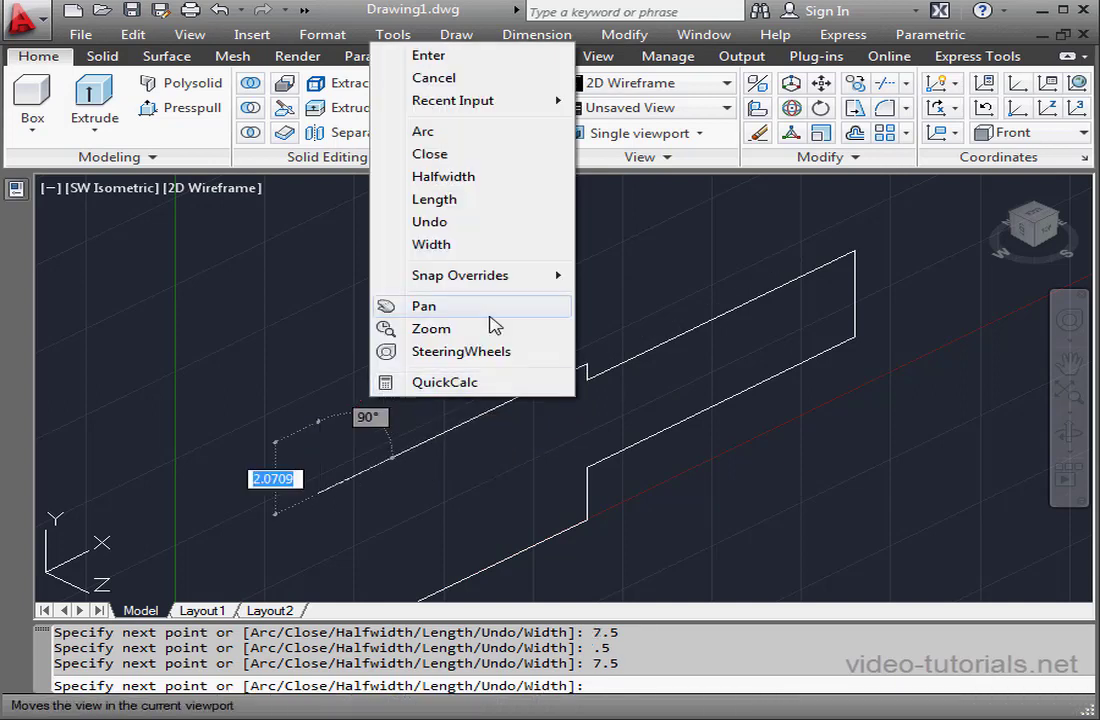
{"action": "left_click", "coordinate": [471, 158]}
Draw a Tan, Tan, Tan circle touching the lower, end and upper edges of the profile's narrow far end
{"action": "middle_click_drag", "start_coordinate": [494, 444], "coordinate": [447, 375]}
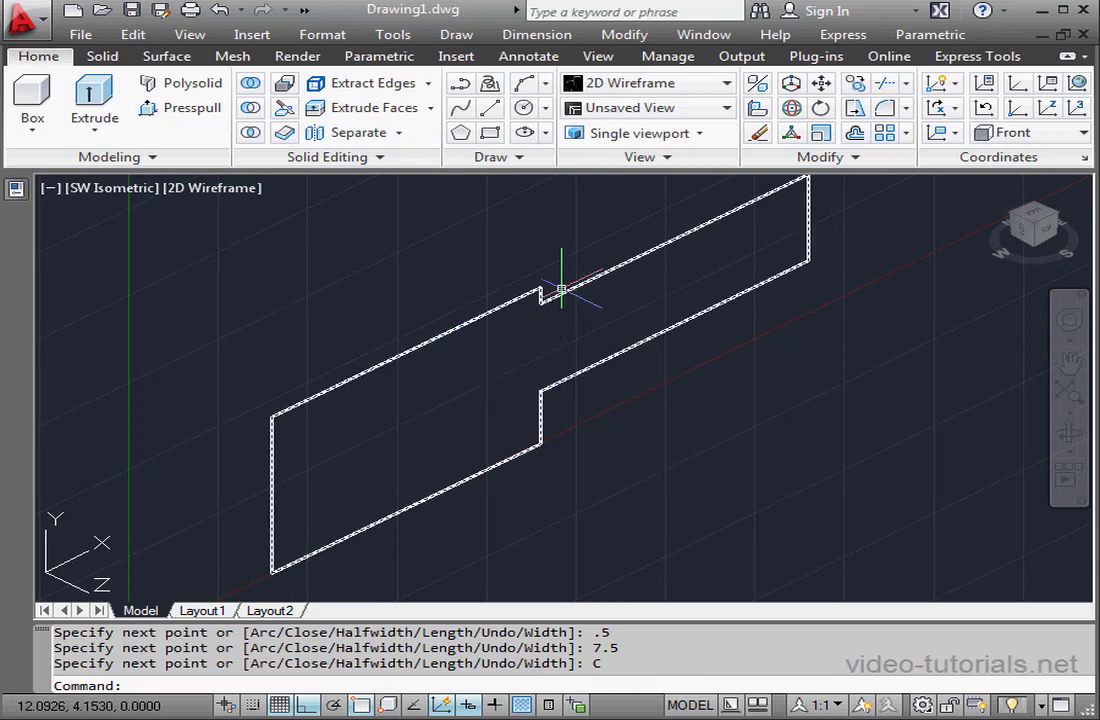
{"action": "left_click", "coordinate": [545, 108]}
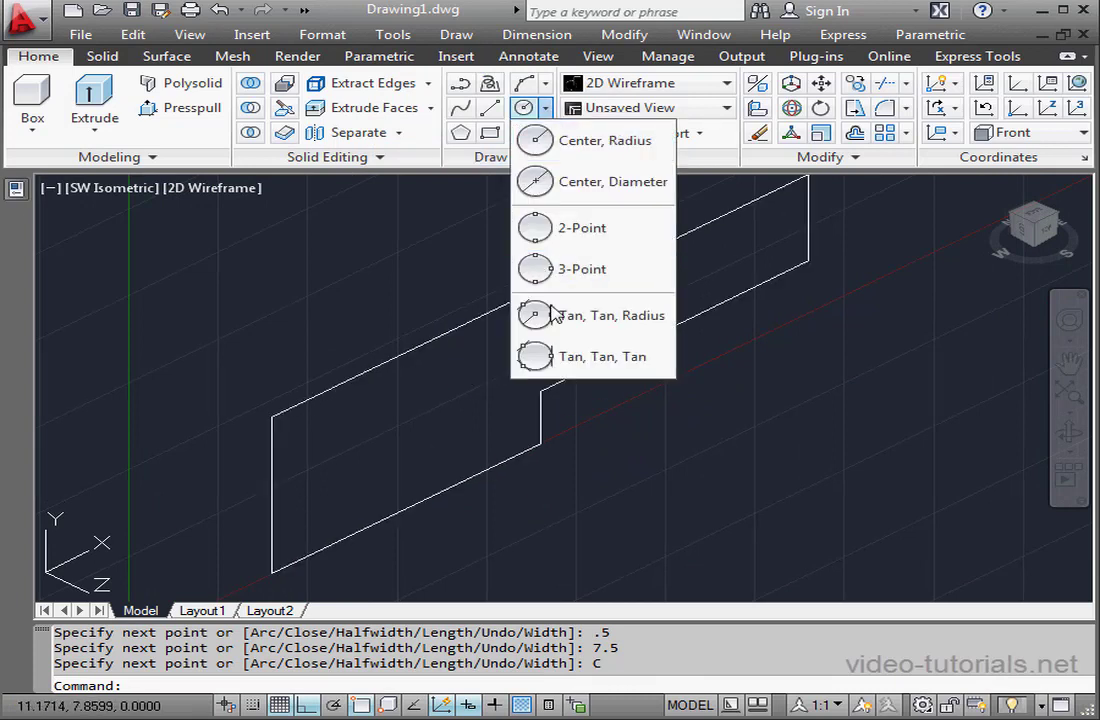
{"action": "left_click", "coordinate": [579, 356]}
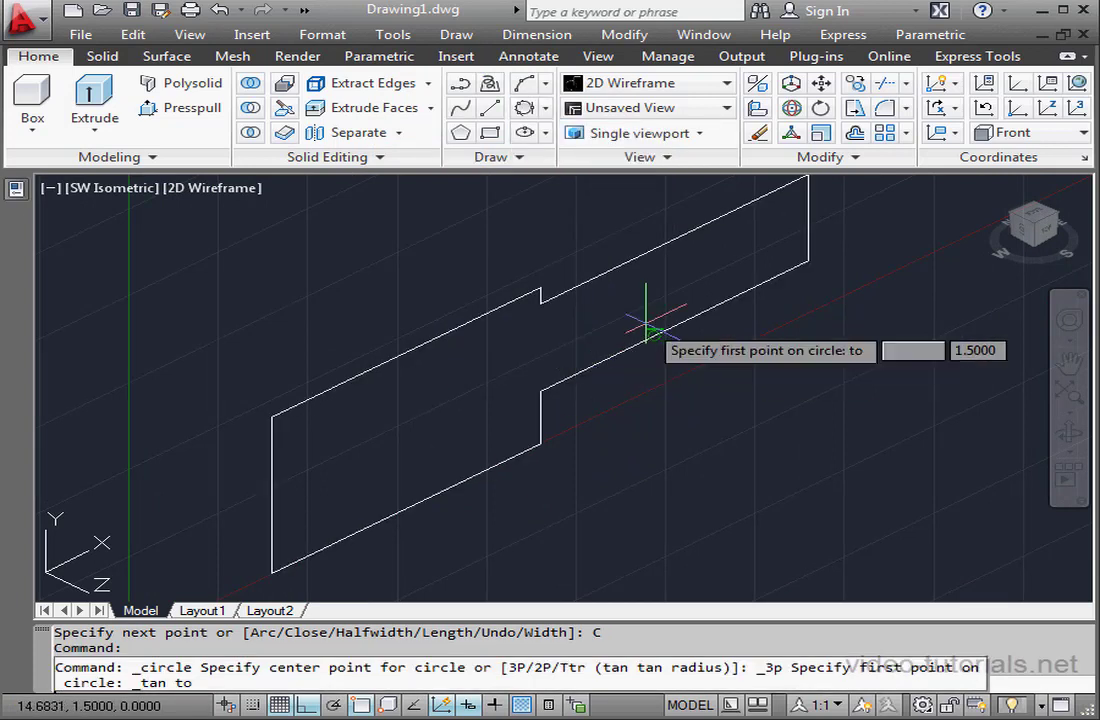
{"action": "left_click", "coordinate": [777, 270]}
{"action": "left_click", "coordinate": [802, 233]}
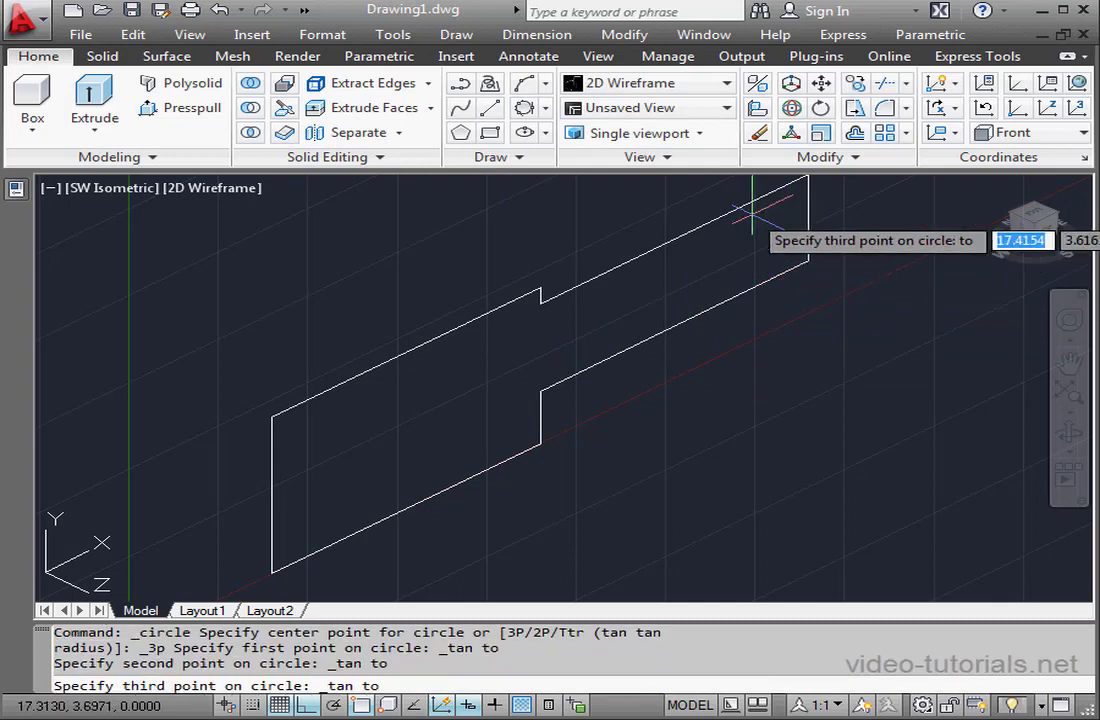
{"action": "left_click", "coordinate": [729, 207]}
Trim the square corners outside the circle and the circle's inner arc, leaving a rounded end on the profile
{"action": "middle_click_drag", "start_coordinate": [738, 344], "coordinate": [705, 381]}
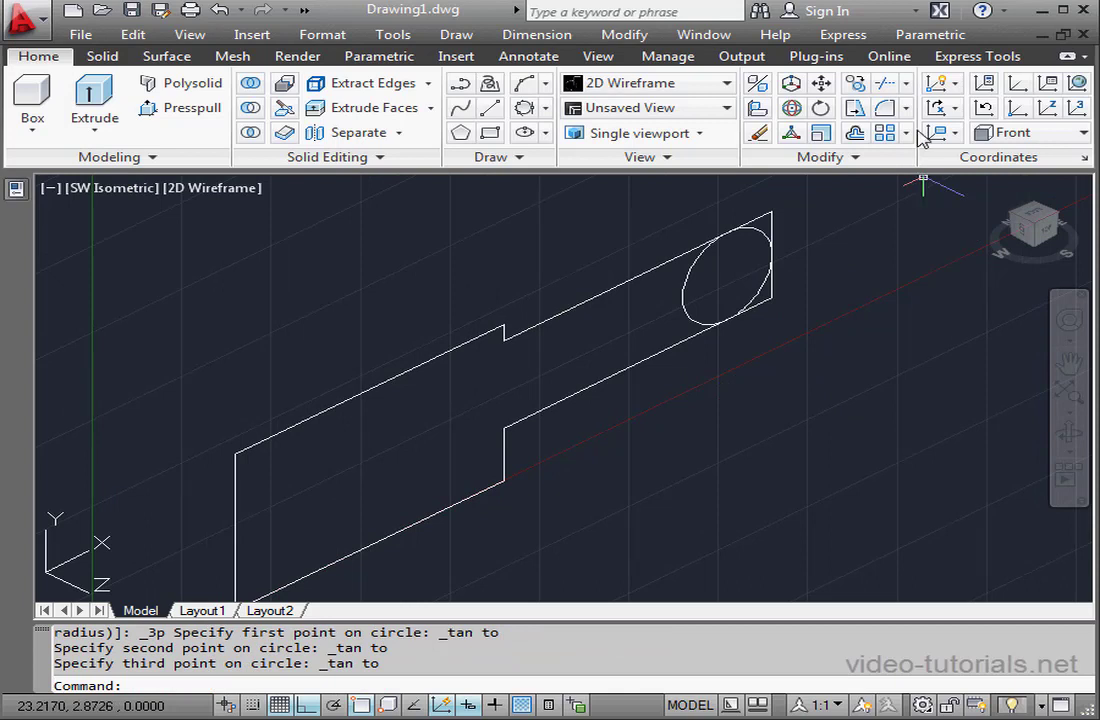
{"action": "left_click", "coordinate": [895, 88]}
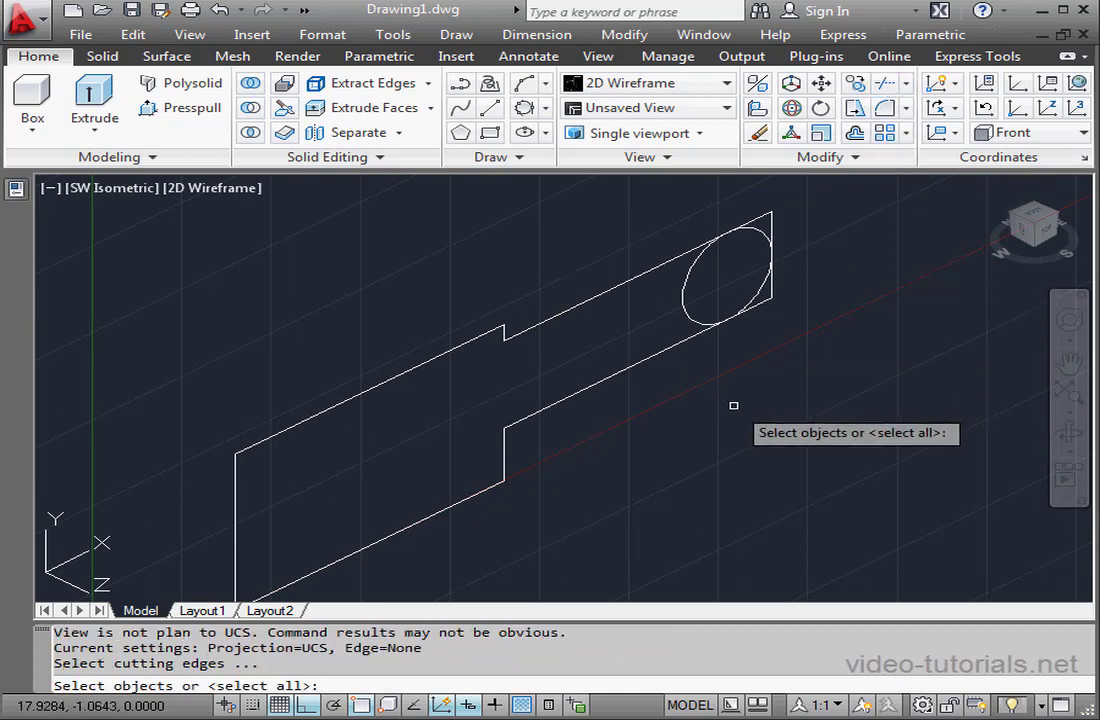
{"action": "key", "text": "Return"}
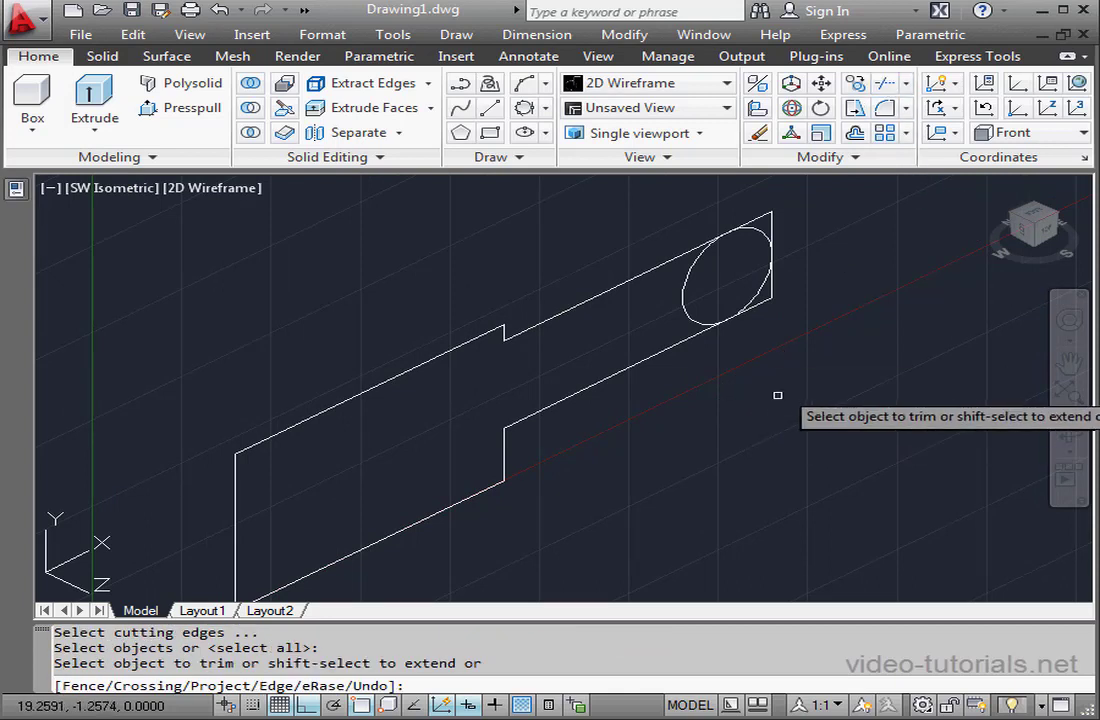
{"action": "left_click", "coordinate": [767, 303]}
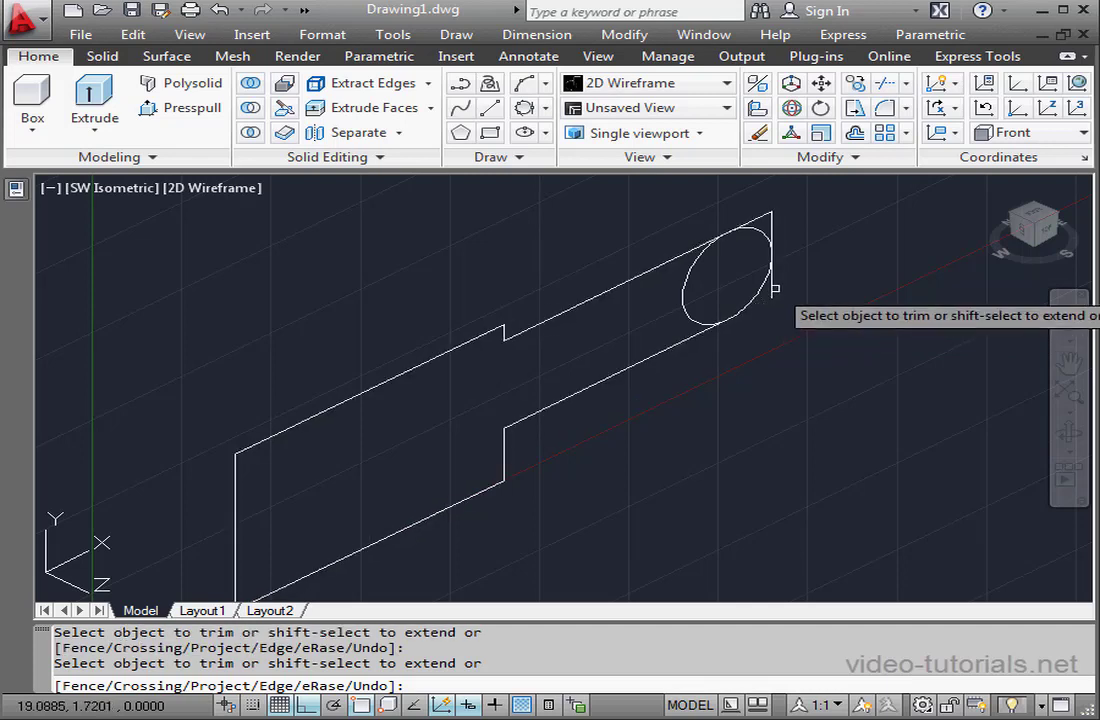
{"action": "left_click", "coordinate": [773, 222]}
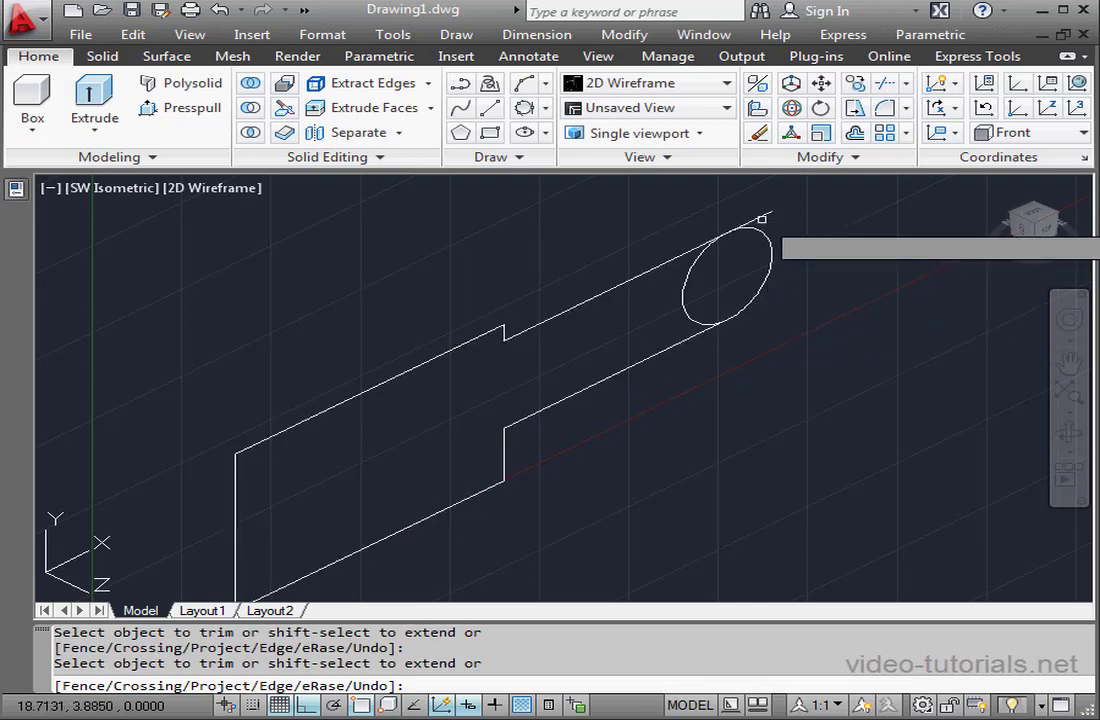
{"action": "left_click", "coordinate": [685, 300]}
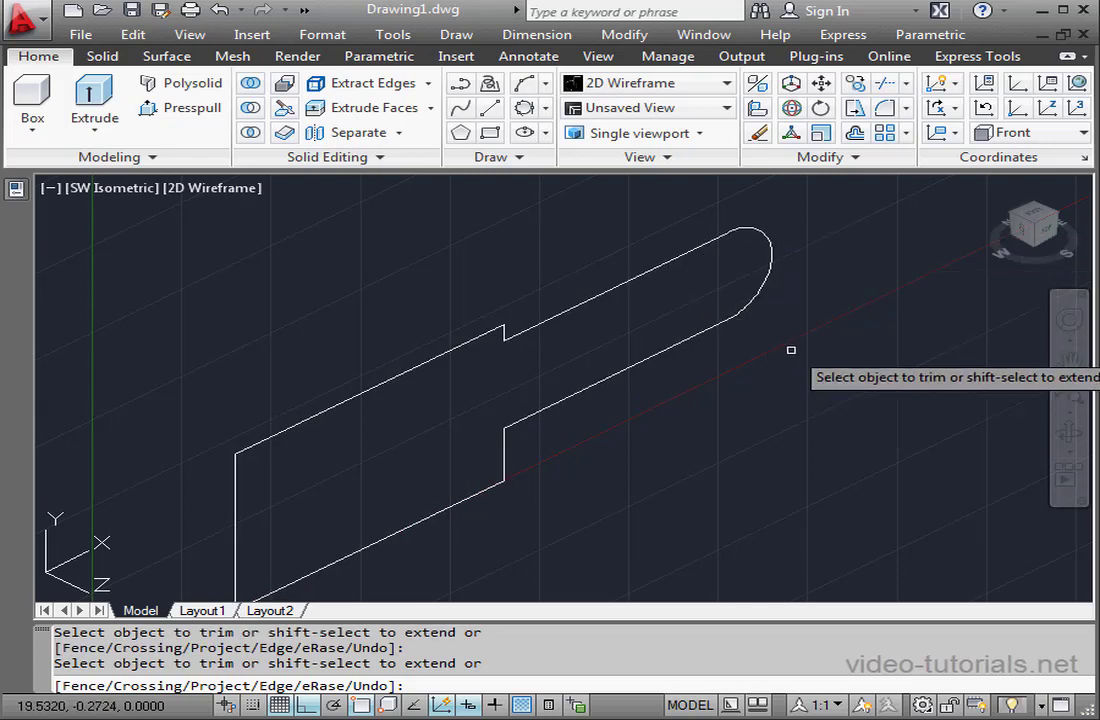
{"action": "key", "text": "Escape"}
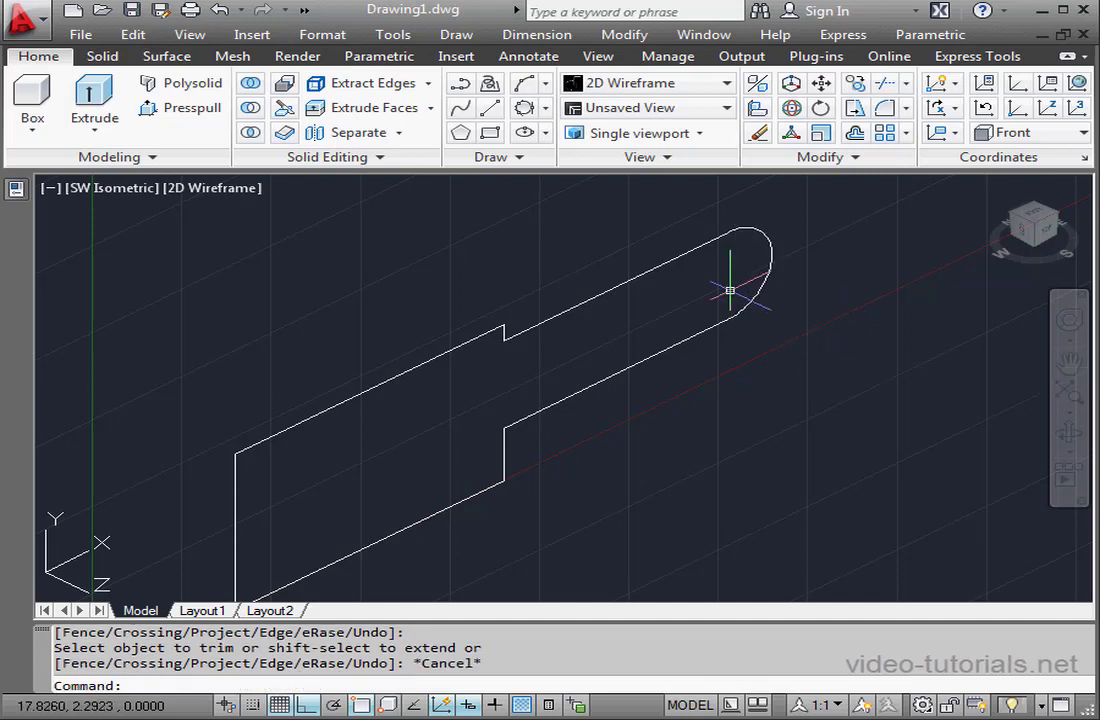
Use polyline edit with the Multiple option to convert and join the trimmed profile and end arc, with a fuzz distance of 0
{"action": "left_click", "coordinate": [855, 158]}
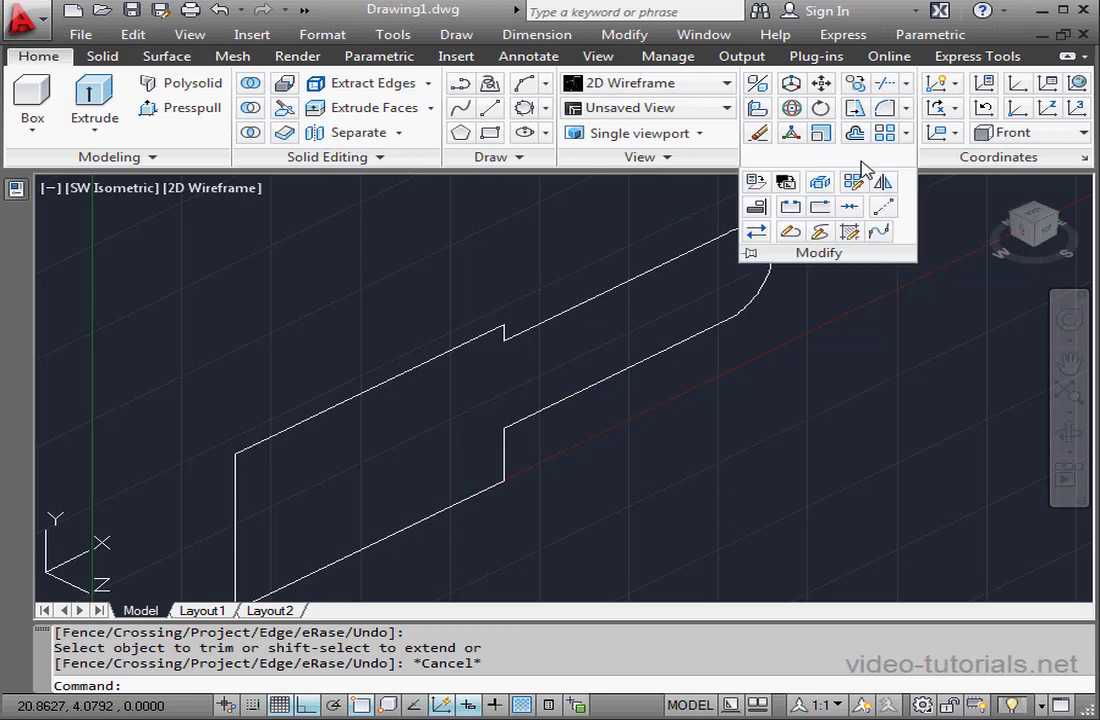
{"action": "left_click", "coordinate": [792, 232]}
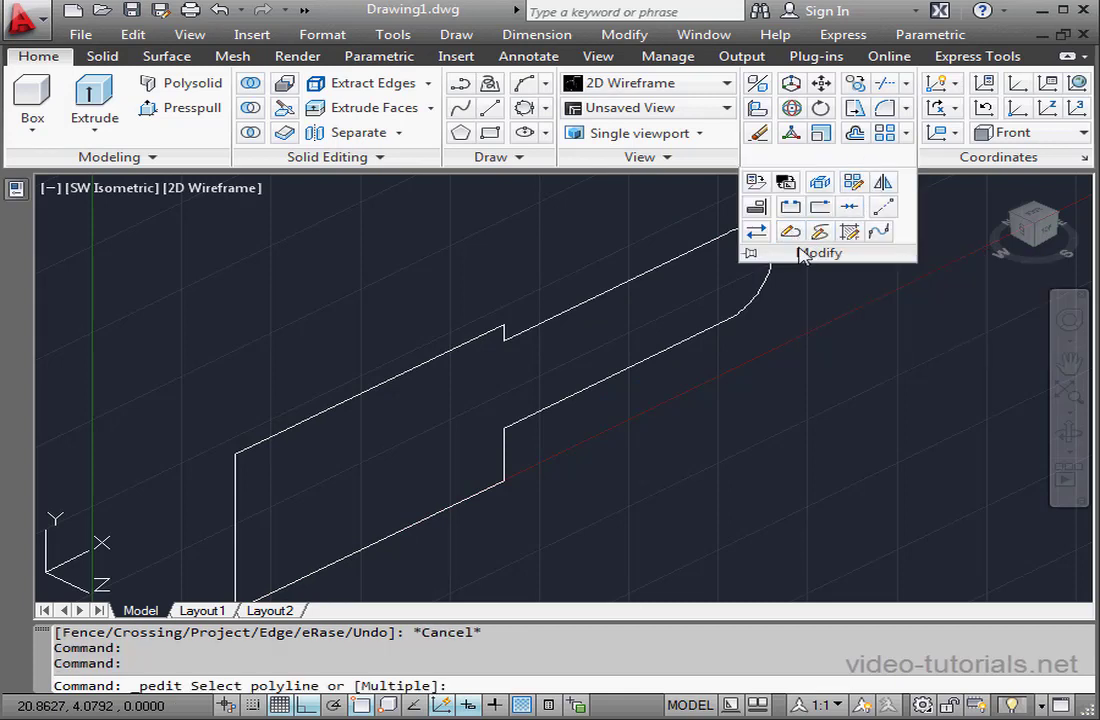
{"action": "right_click", "coordinate": [819, 357]}
{"action": "left_click", "coordinate": [917, 428]}
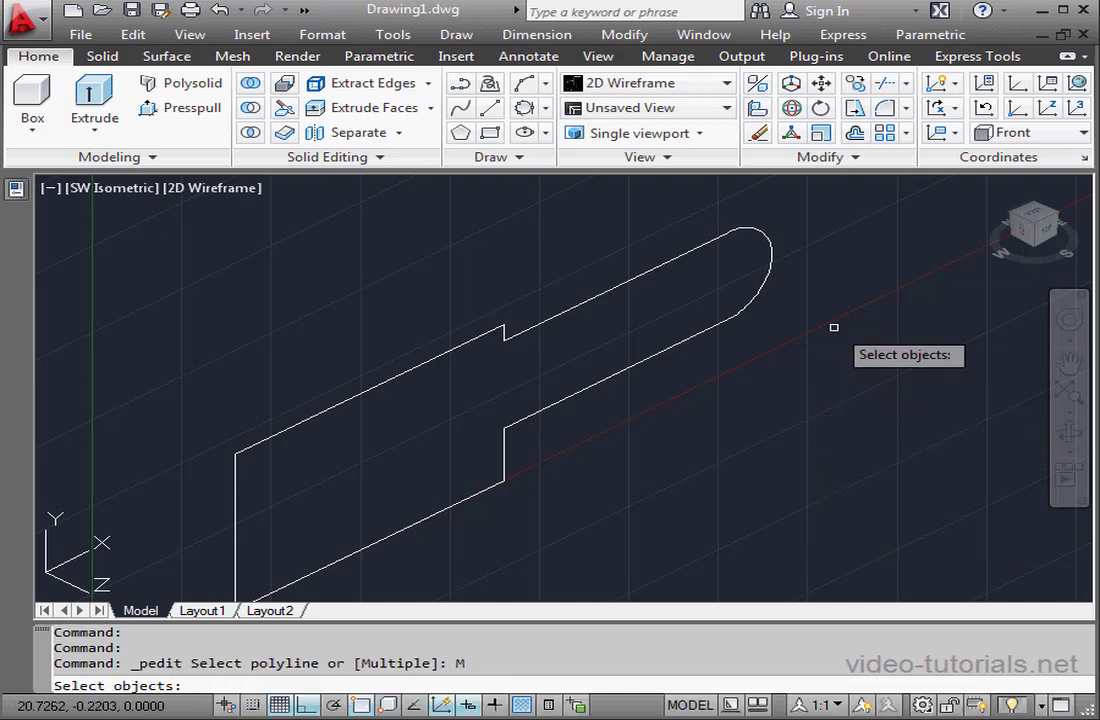
{"action": "left_click", "coordinate": [798, 219]}
{"action": "left_click", "coordinate": [654, 383]}
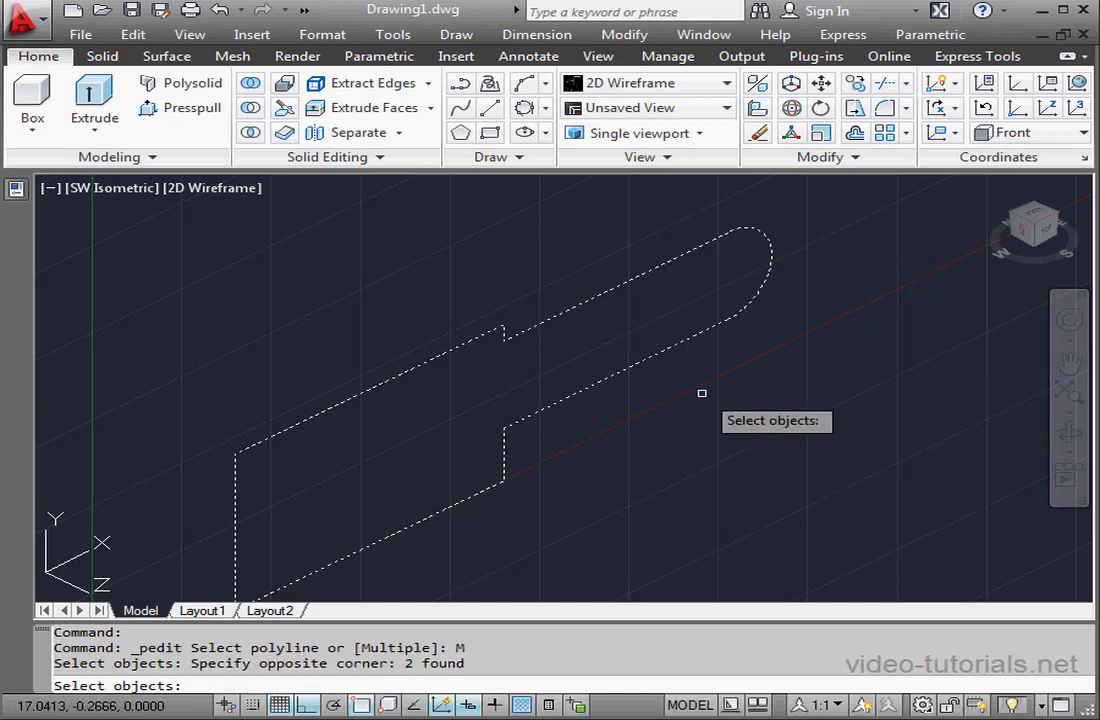
{"action": "key", "text": "Return"}
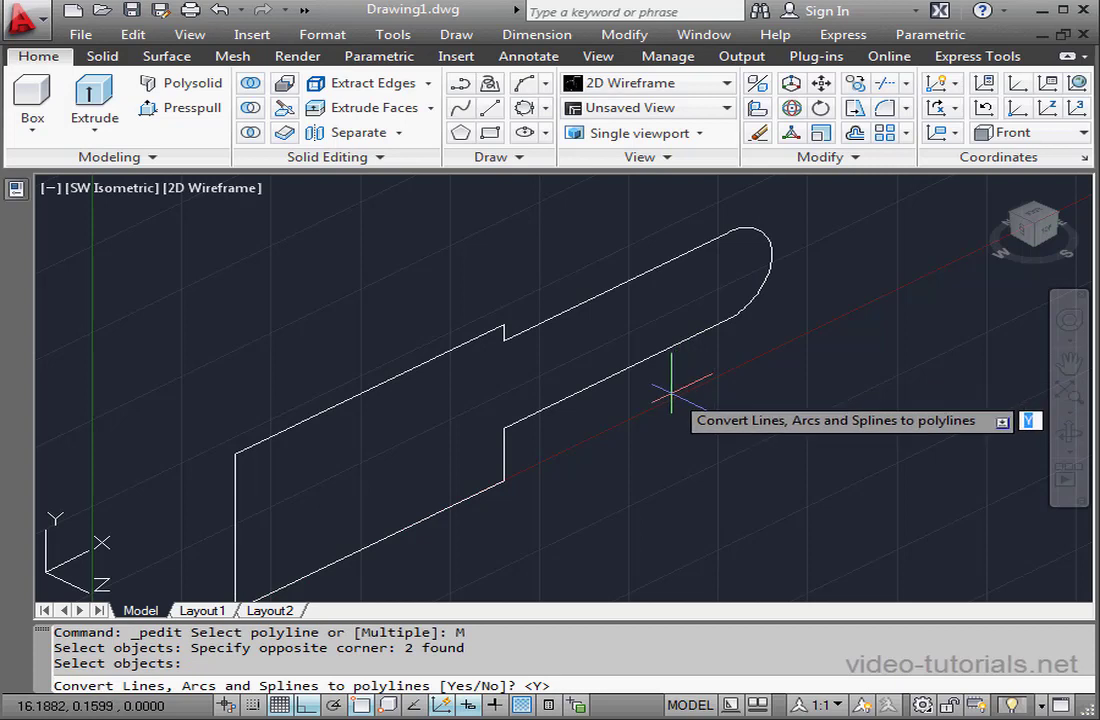
{"action": "key", "text": "Return"}
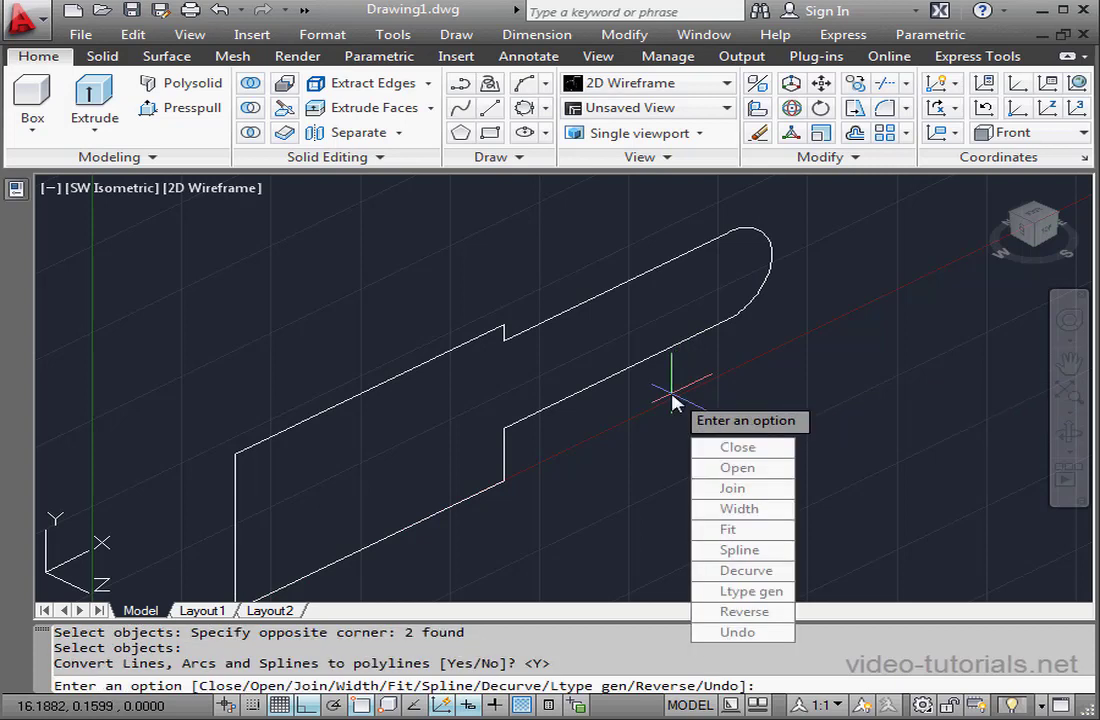
{"action": "left_click", "coordinate": [758, 489]}
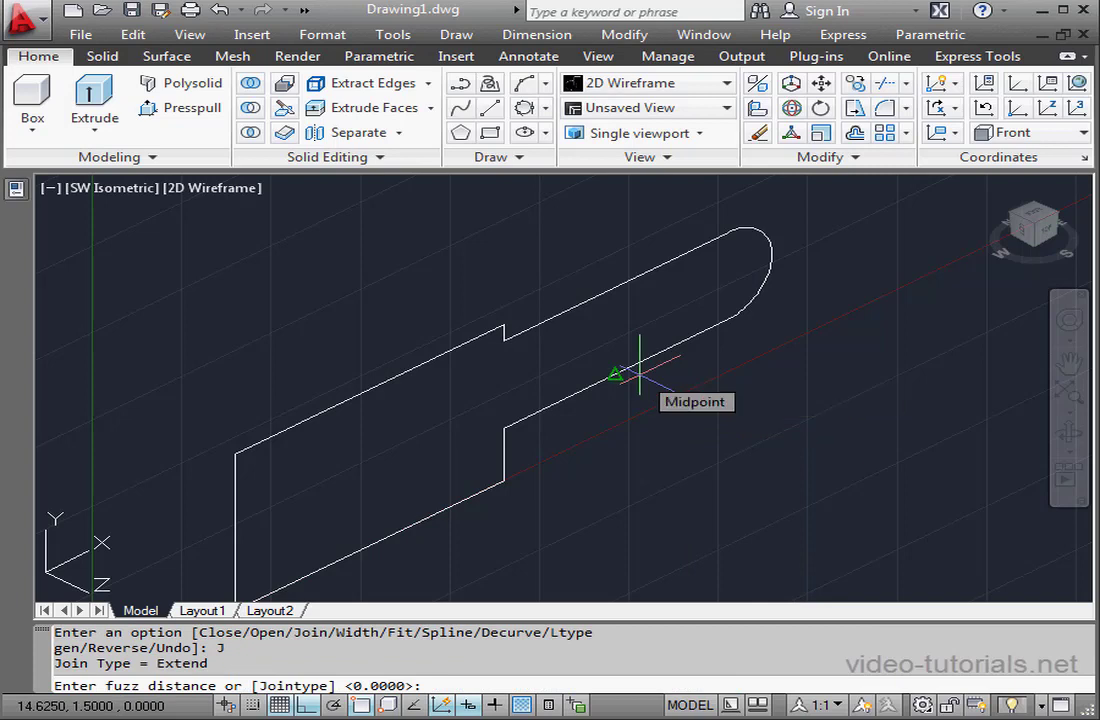
{"action": "key", "text": "Return"}
{"action": "key", "text": "Escape"}
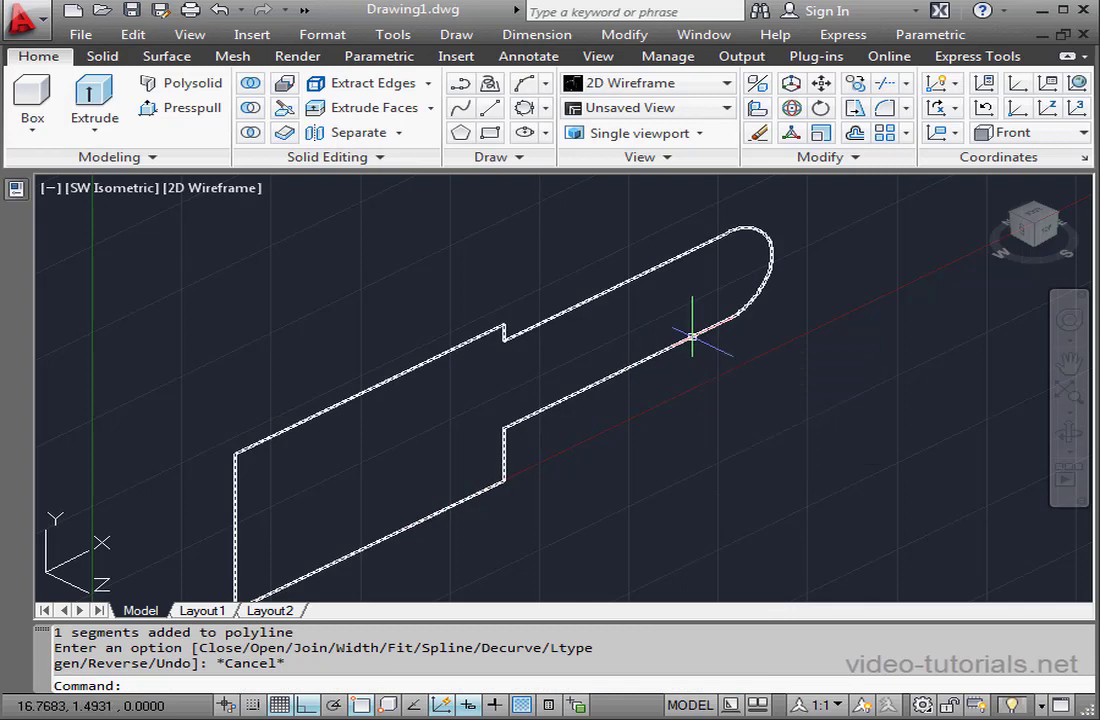
Extrude the joined profile to a height of 6 as a solid
{"action": "left_click", "coordinate": [94, 95]}
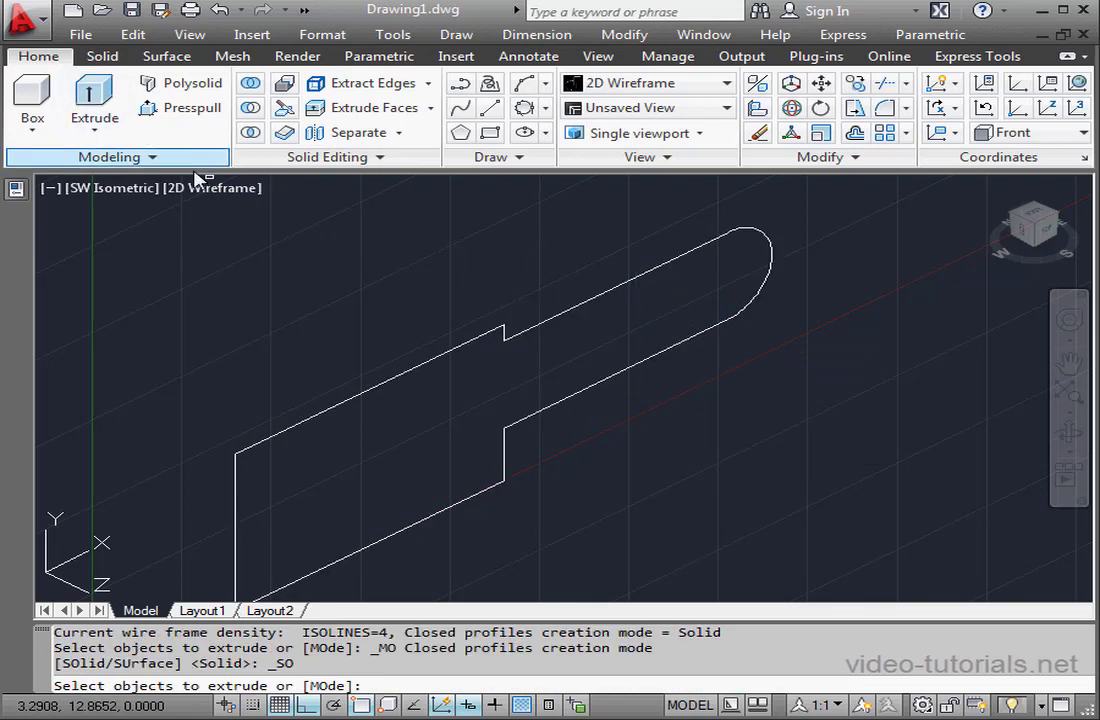
{"action": "left_click", "coordinate": [379, 384]}
{"action": "right_click", "coordinate": [378, 339]}
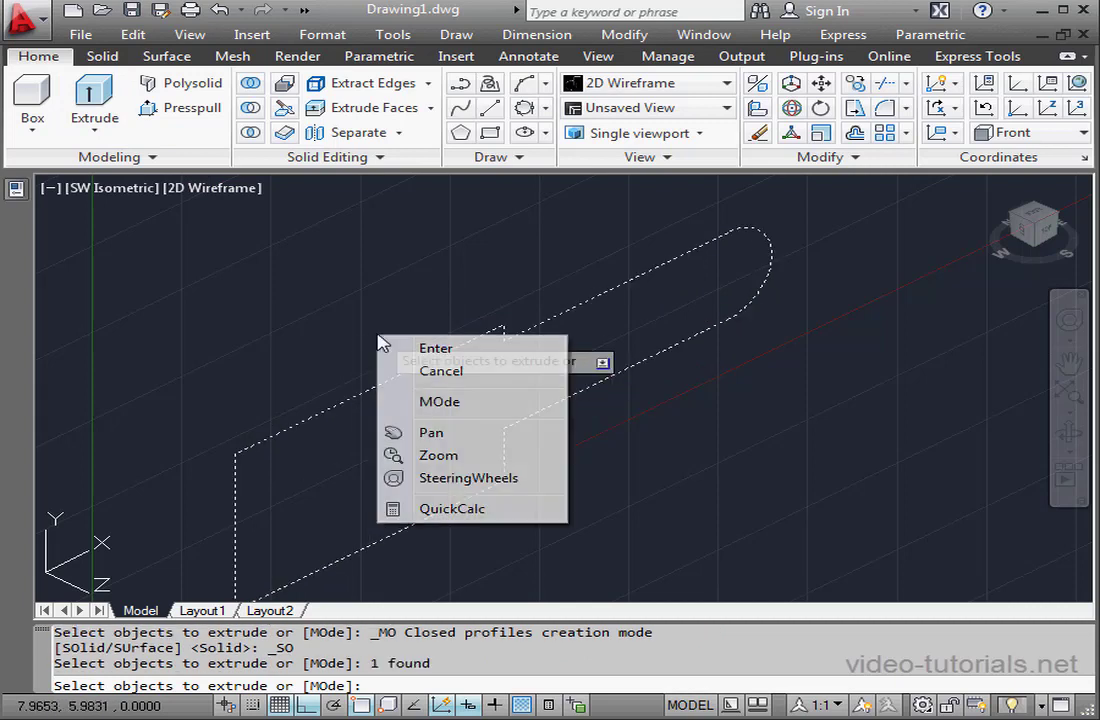
{"action": "left_click", "coordinate": [398, 348]}
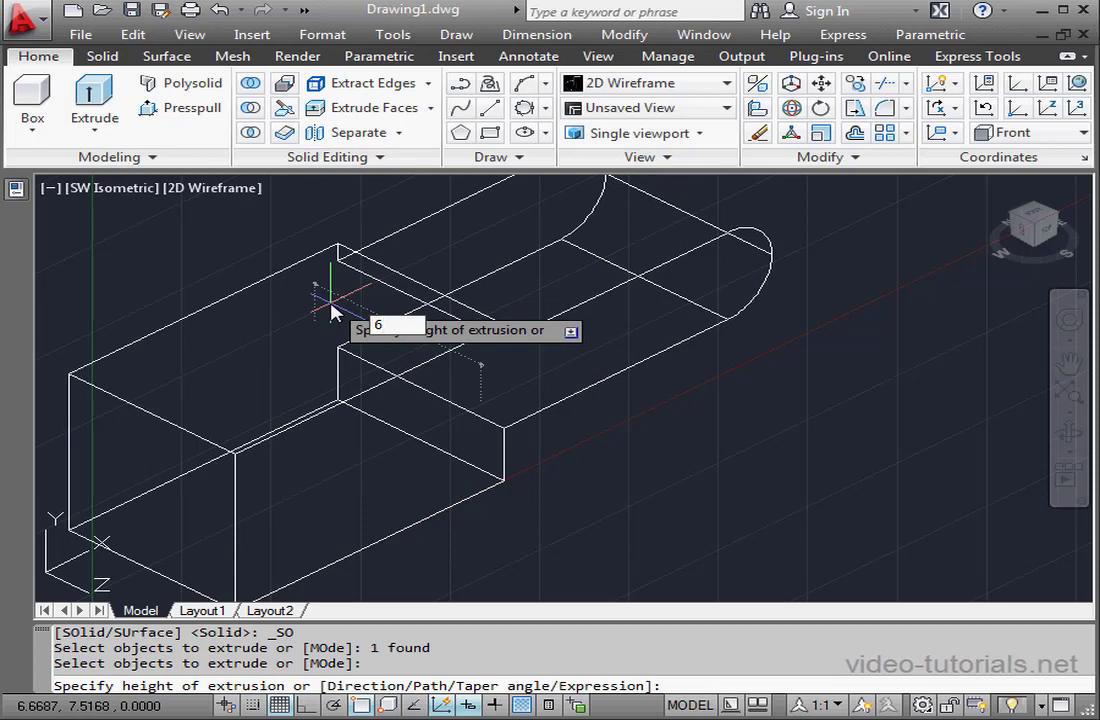
{"action": "type", "text": "6"}
{"action": "key", "text": "Return"}
Taper the end face of the solid's thick part by -5 degrees, with the axis running from its upper to its lower corner
{"action": "mouse_move", "coordinate": [371, 373]}
{"action": "middle_mouse_down"}
{"action": "mouse_move", "coordinate": [570, 378]}
{"action": "mouse_move", "coordinate": [531, 342]}
{"action": "middle_mouse_up"}
{"action": "middle_click_drag", "start_coordinate": [456, 496], "coordinate": [486, 479]}
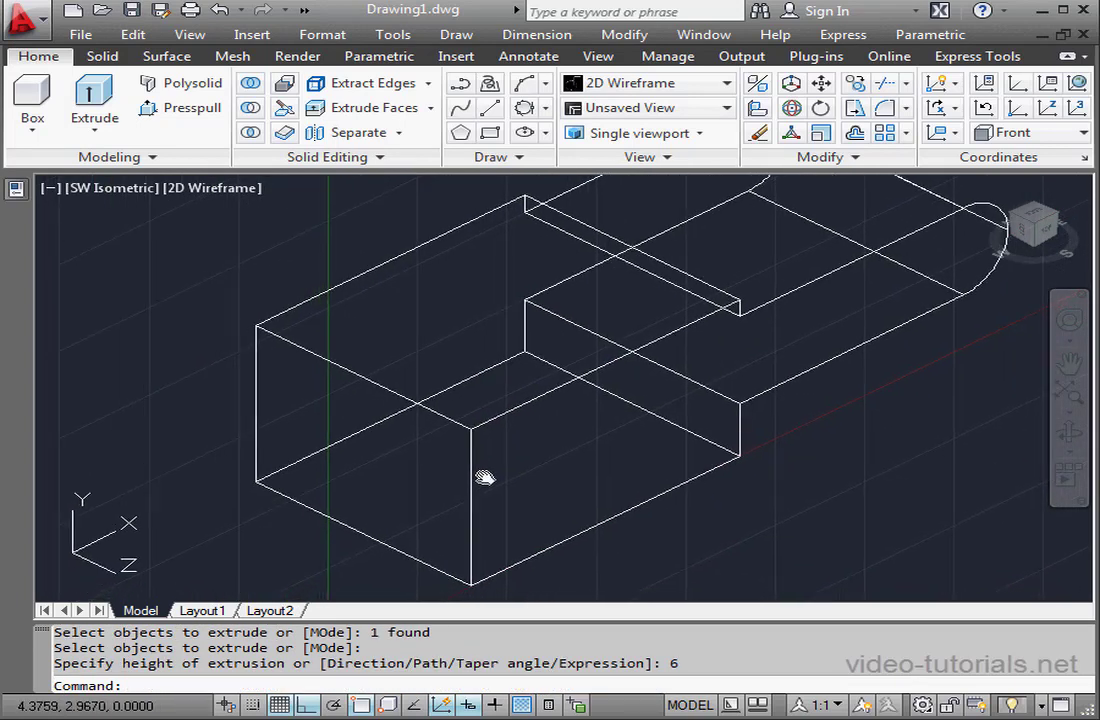
{"action": "left_click", "coordinate": [113, 61]}
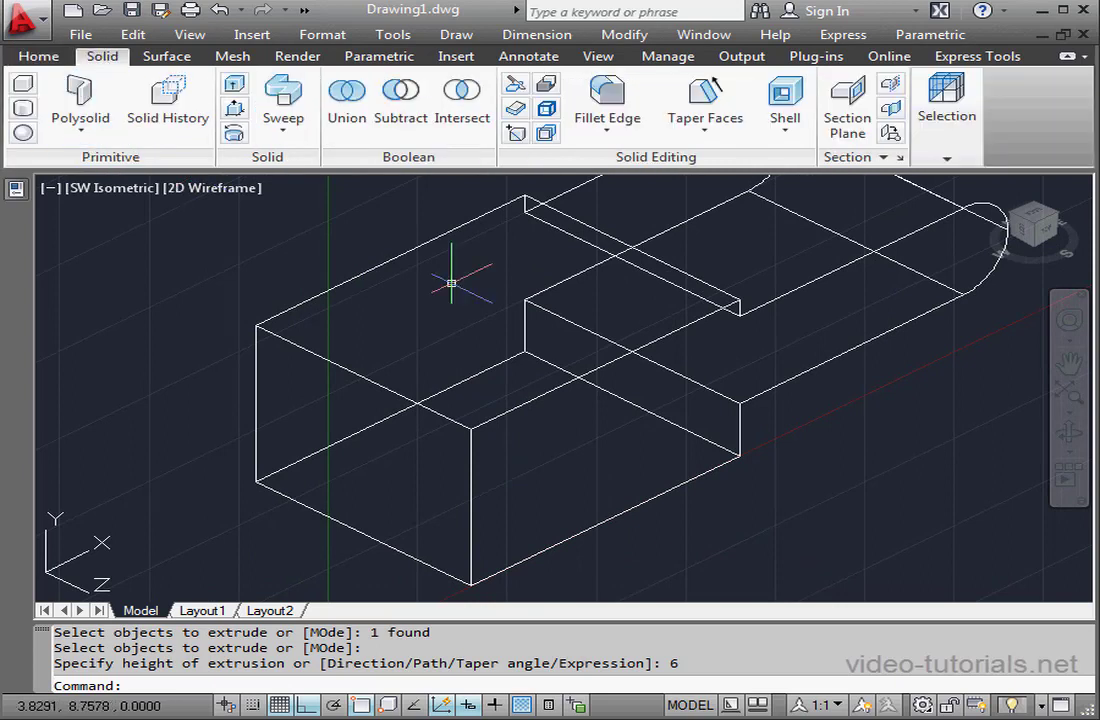
{"action": "left_click", "coordinate": [702, 118]}
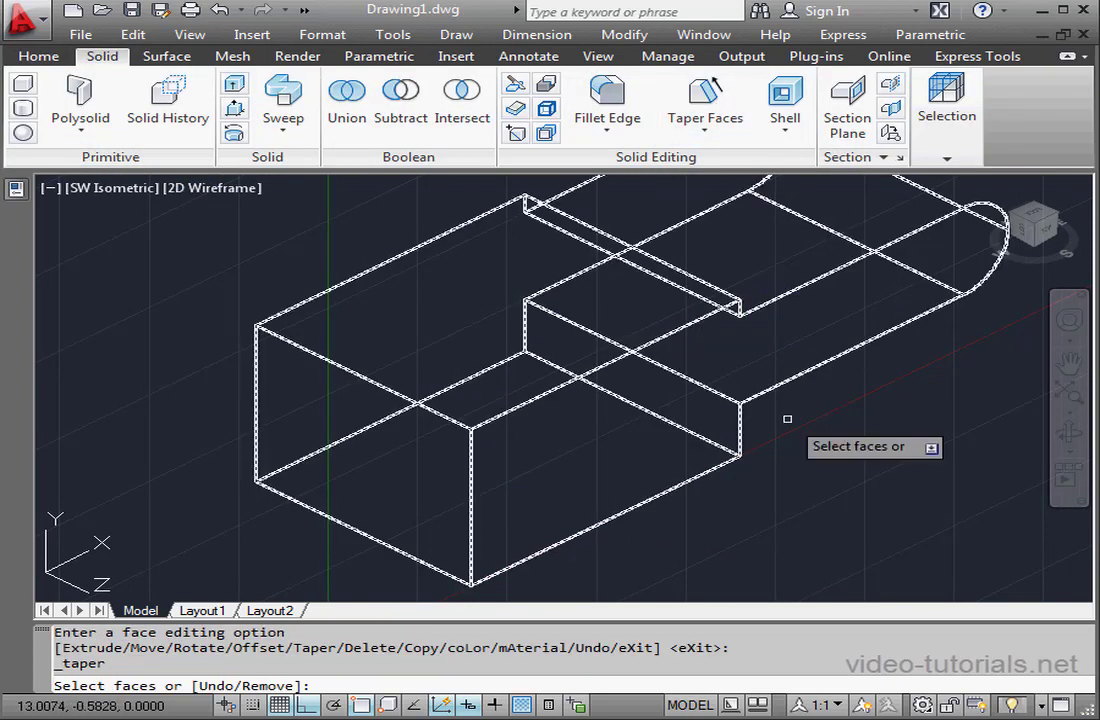
{"action": "left_click", "coordinate": [418, 488]}
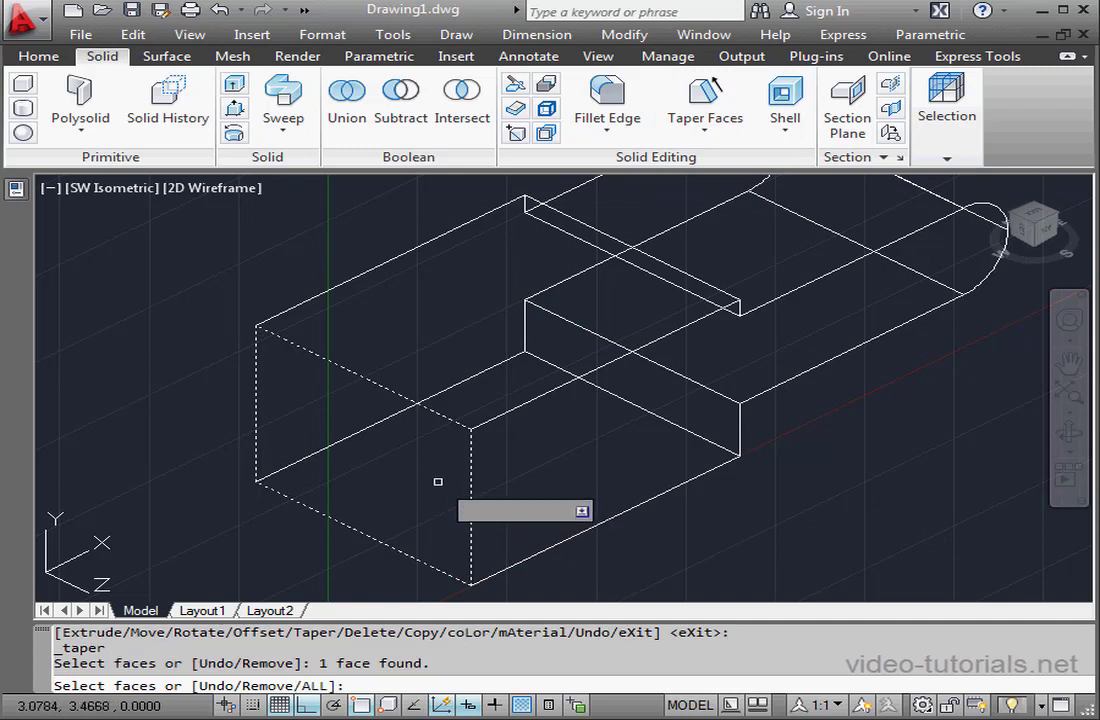
{"action": "right_click", "coordinate": [436, 479]}
{"action": "left_click", "coordinate": [484, 490]}
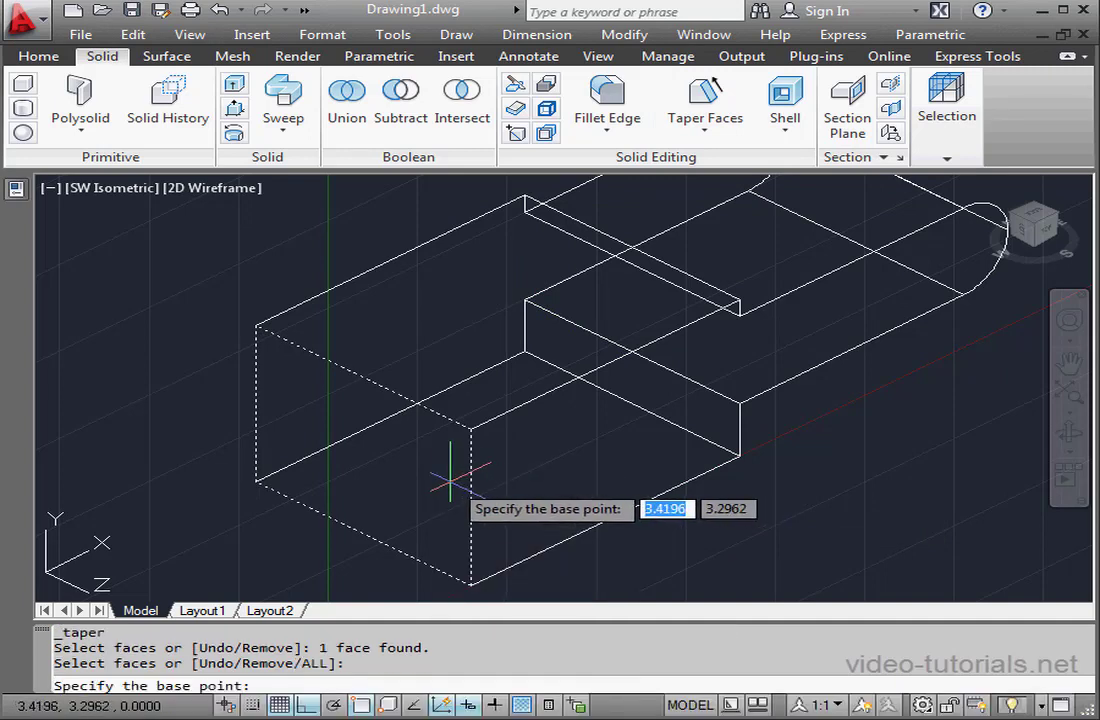
{"action": "left_click", "coordinate": [471, 430]}
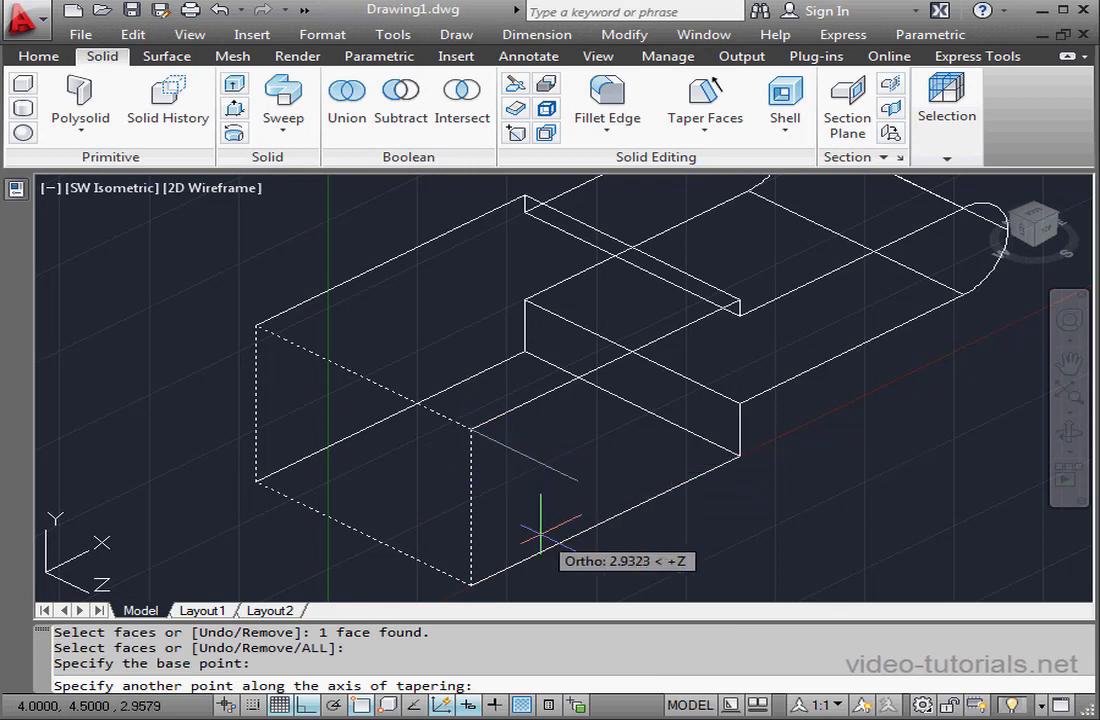
{"action": "left_click", "coordinate": [471, 585]}
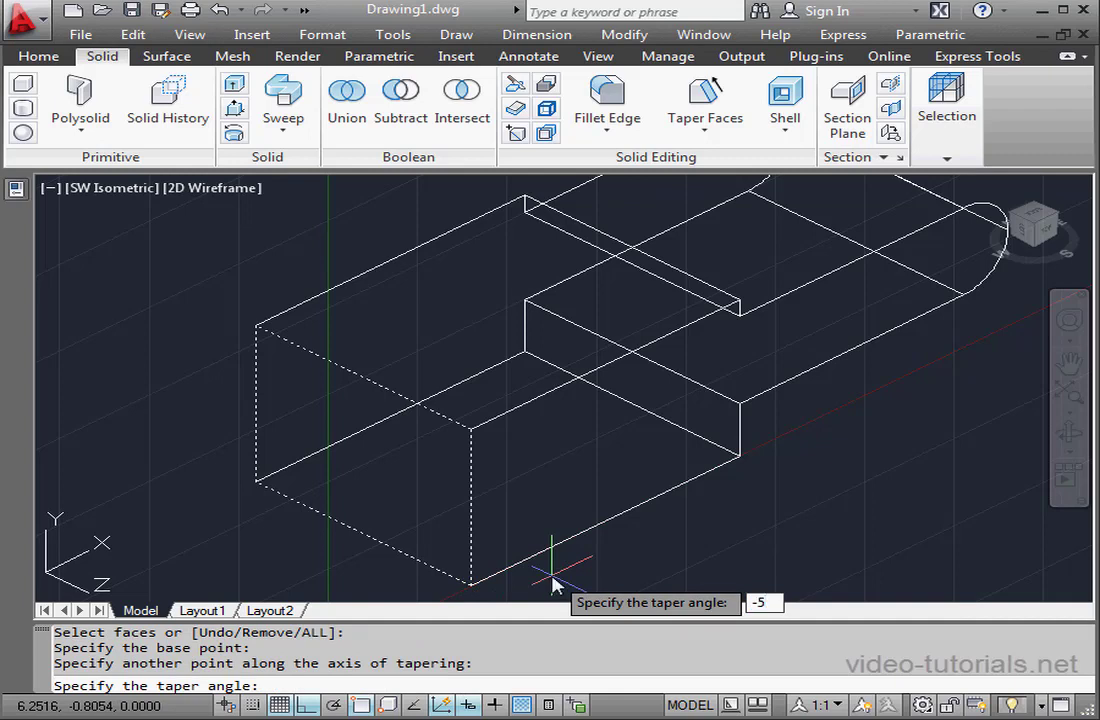
{"action": "key", "text": "Return"}
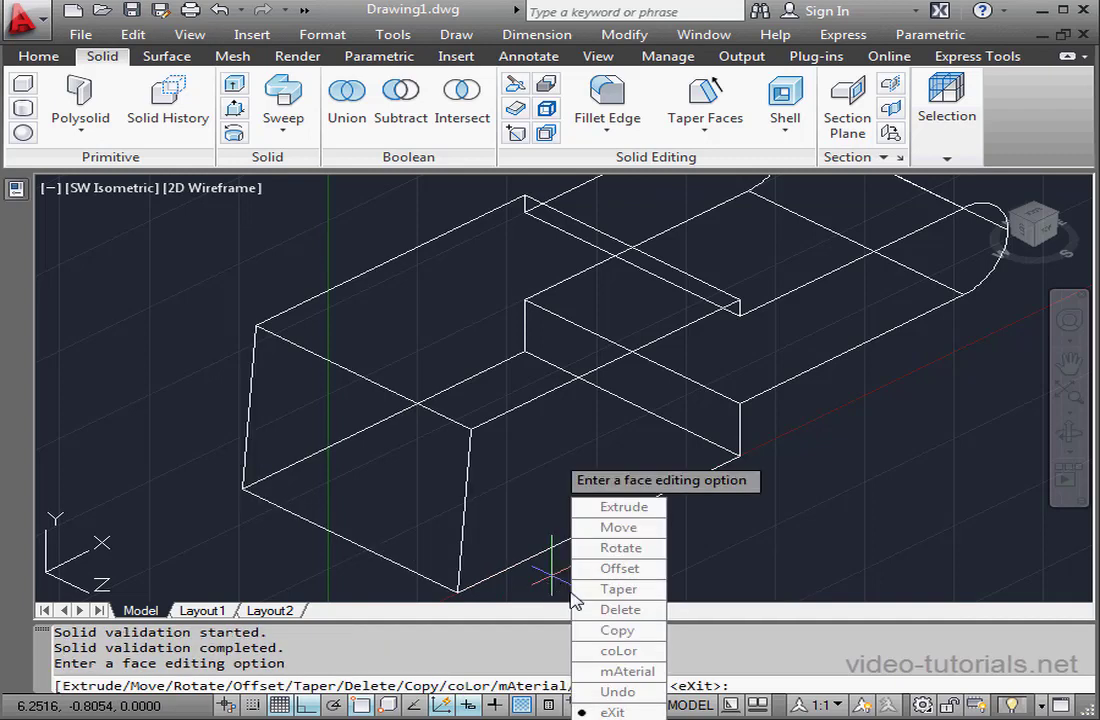
Taper the solid's far profile-shaped side face by -5 degrees, with the axis along its upper edge from the thick end to the step
{"action": "left_click", "coordinate": [618, 589]}
{"action": "scroll", "coordinate": [530, 533], "scroll_direction": "down", "scroll_amount": 2}
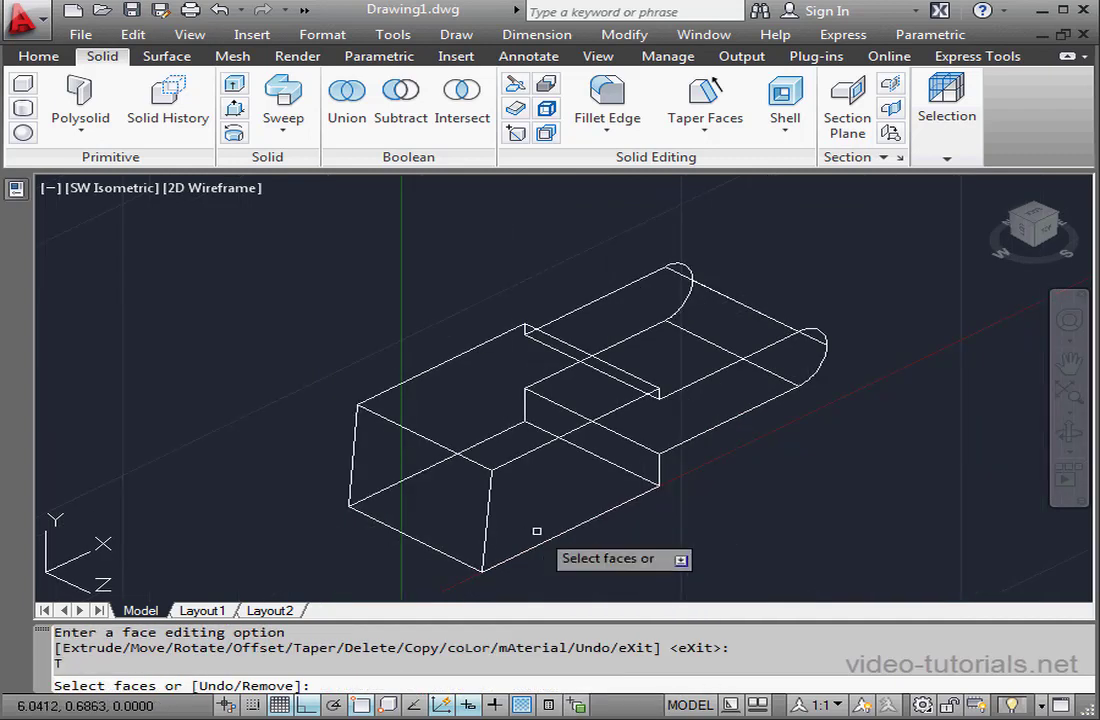
{"action": "middle_click_drag", "start_coordinate": [523, 508], "coordinate": [713, 478], "text": "shift"}
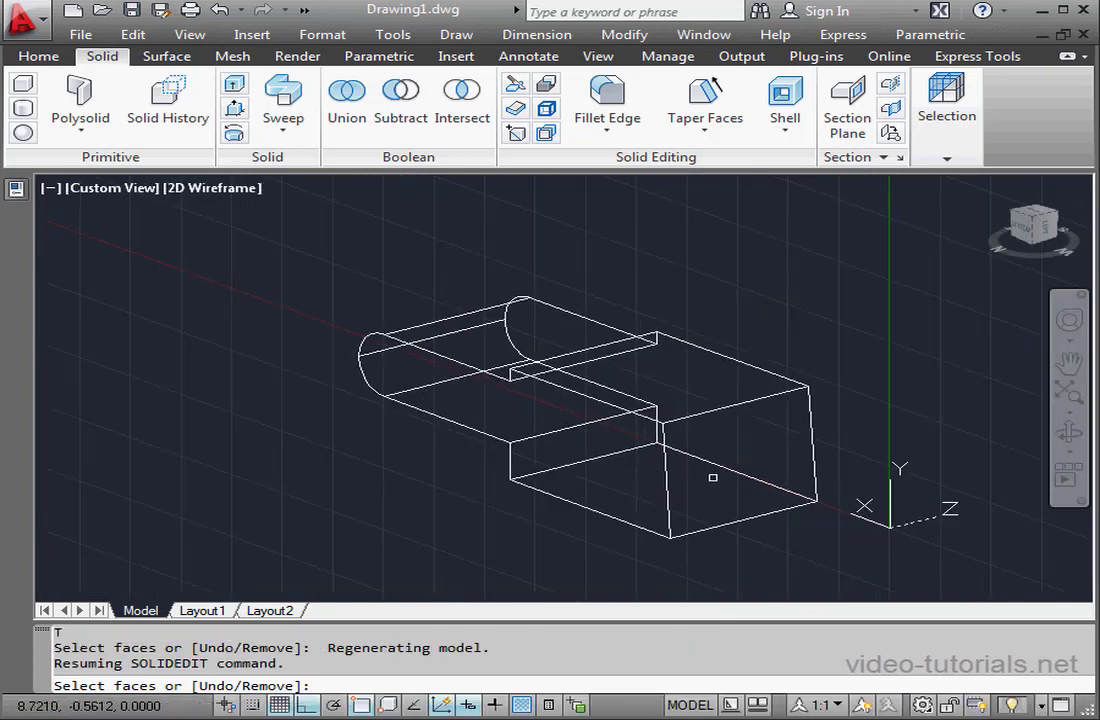
{"action": "left_click", "coordinate": [631, 473]}
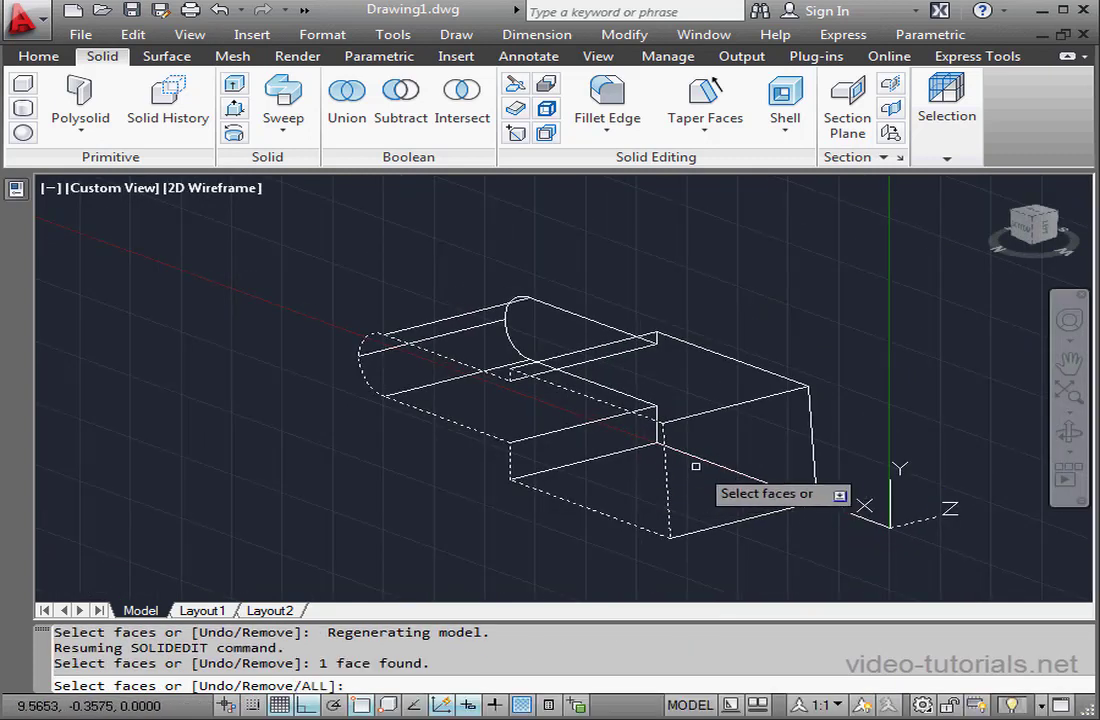
{"action": "right_click", "coordinate": [698, 478]}
{"action": "left_click", "coordinate": [735, 489]}
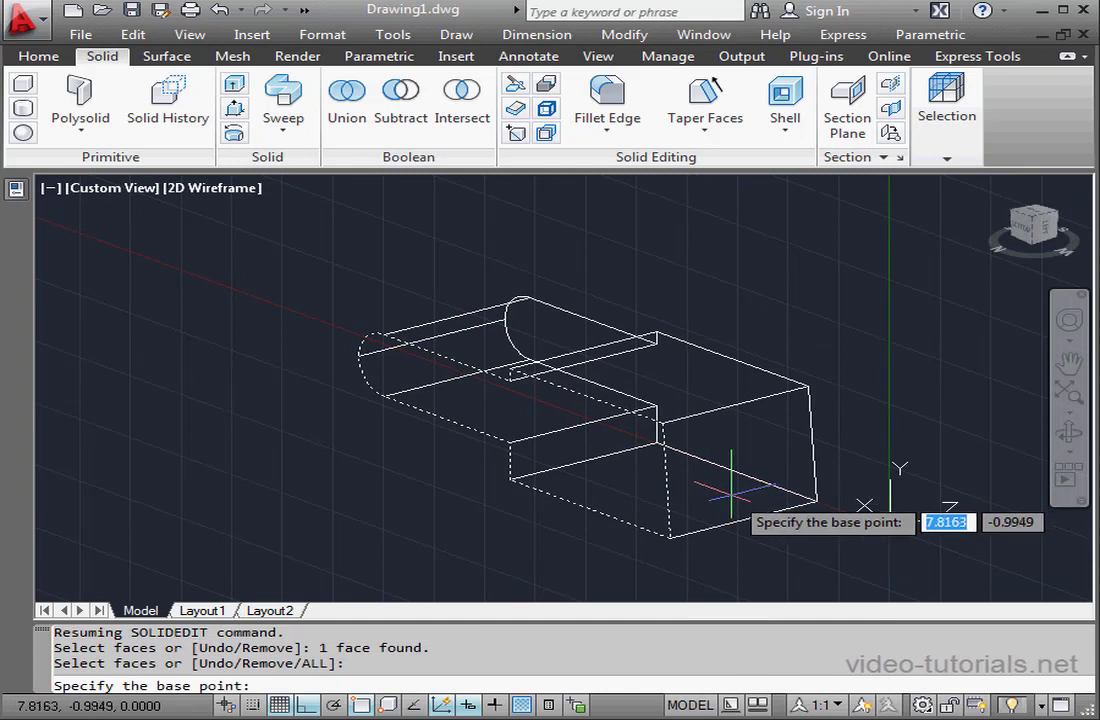
{"action": "left_click", "coordinate": [661, 422]}
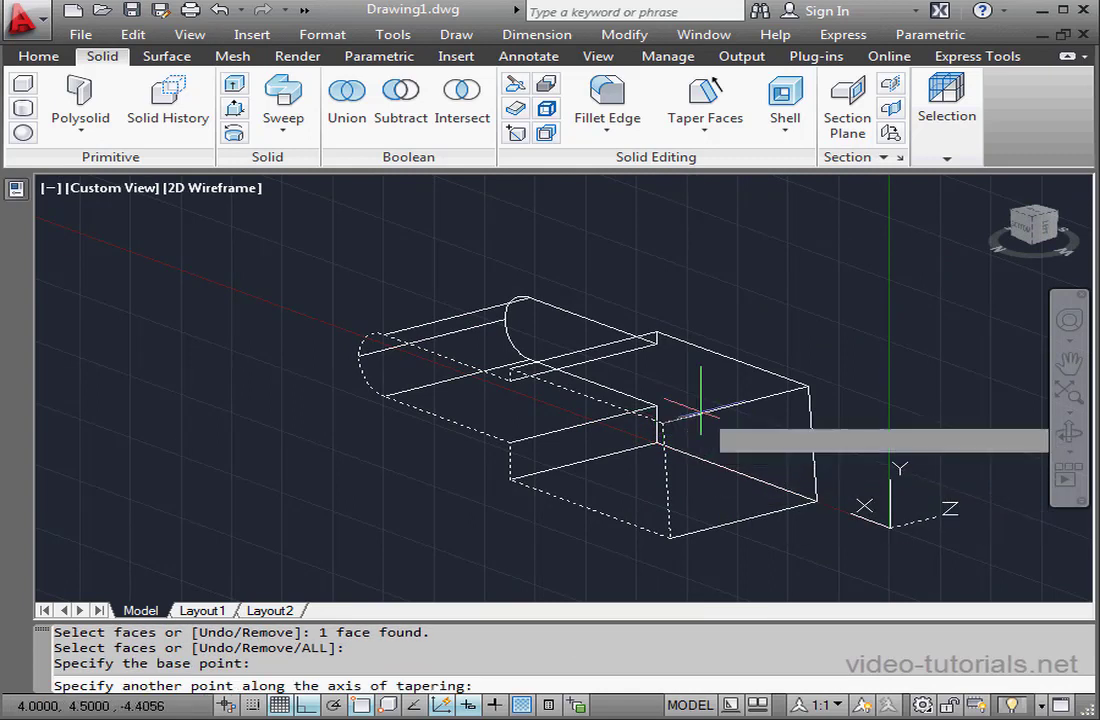
{"action": "left_click", "coordinate": [510, 368]}
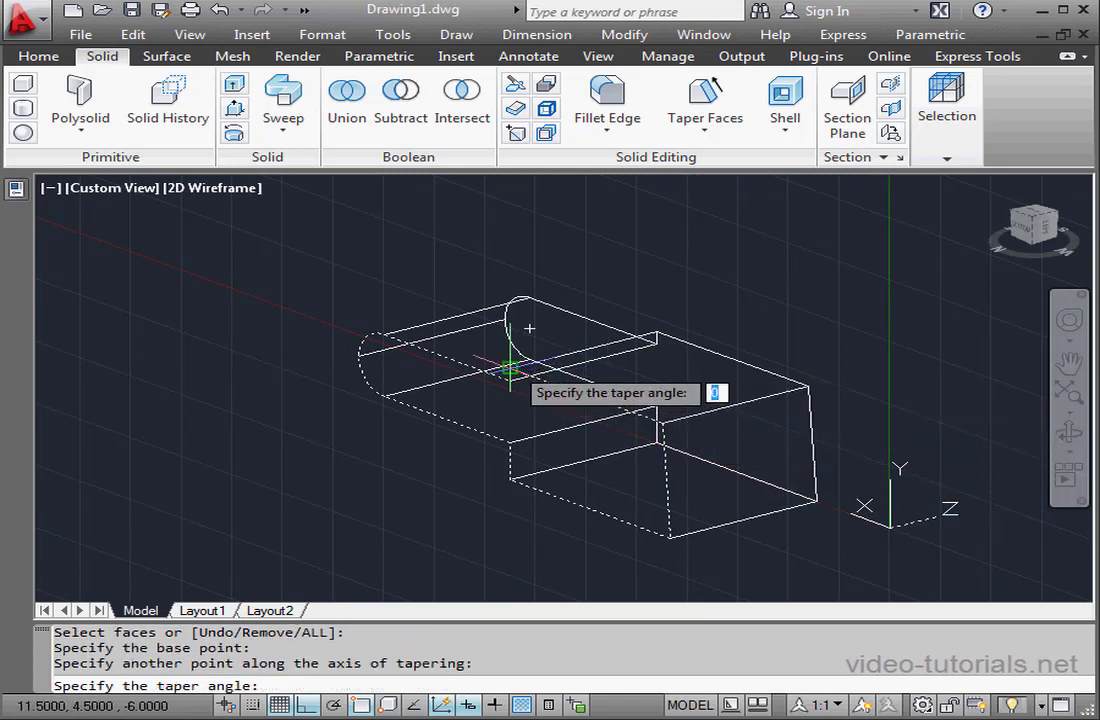
{"action": "type", "text": "-"}
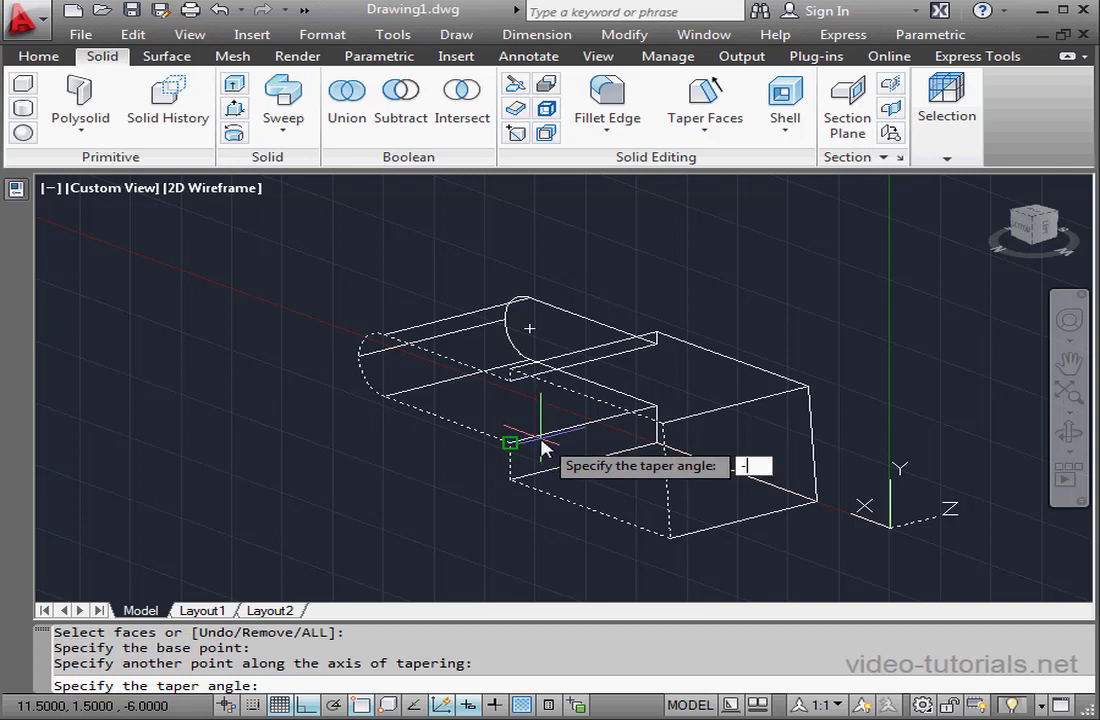
{"action": "type", "text": "5"}
{"action": "key", "text": "Return"}
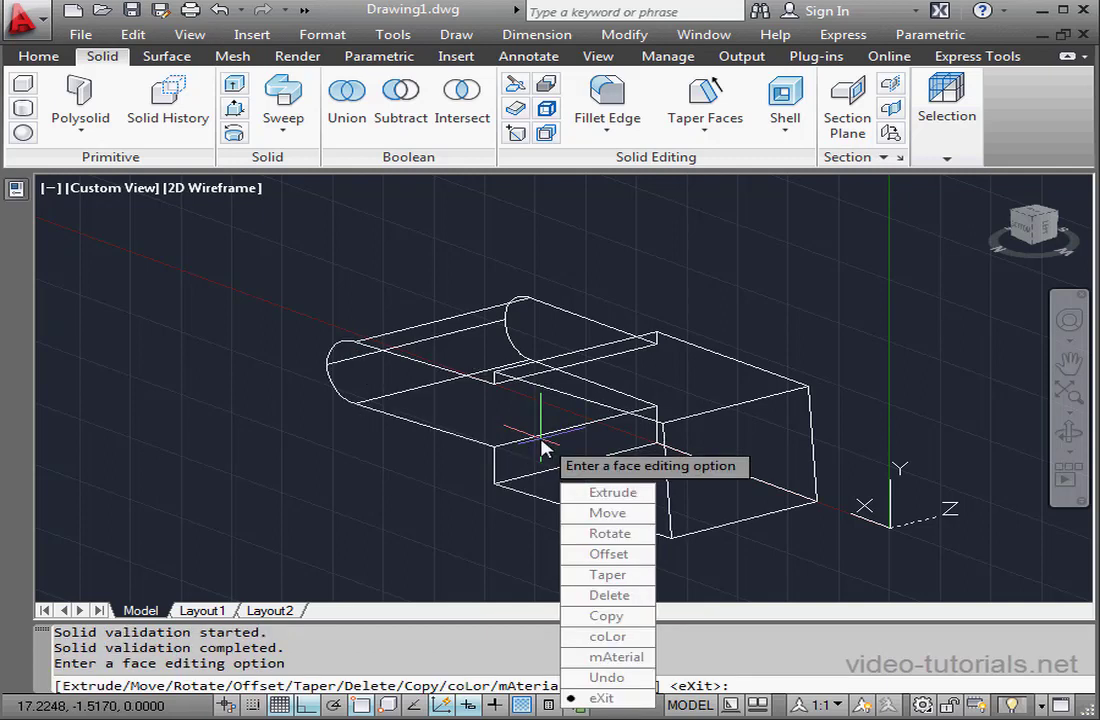
{"action": "key", "text": "Escape"}
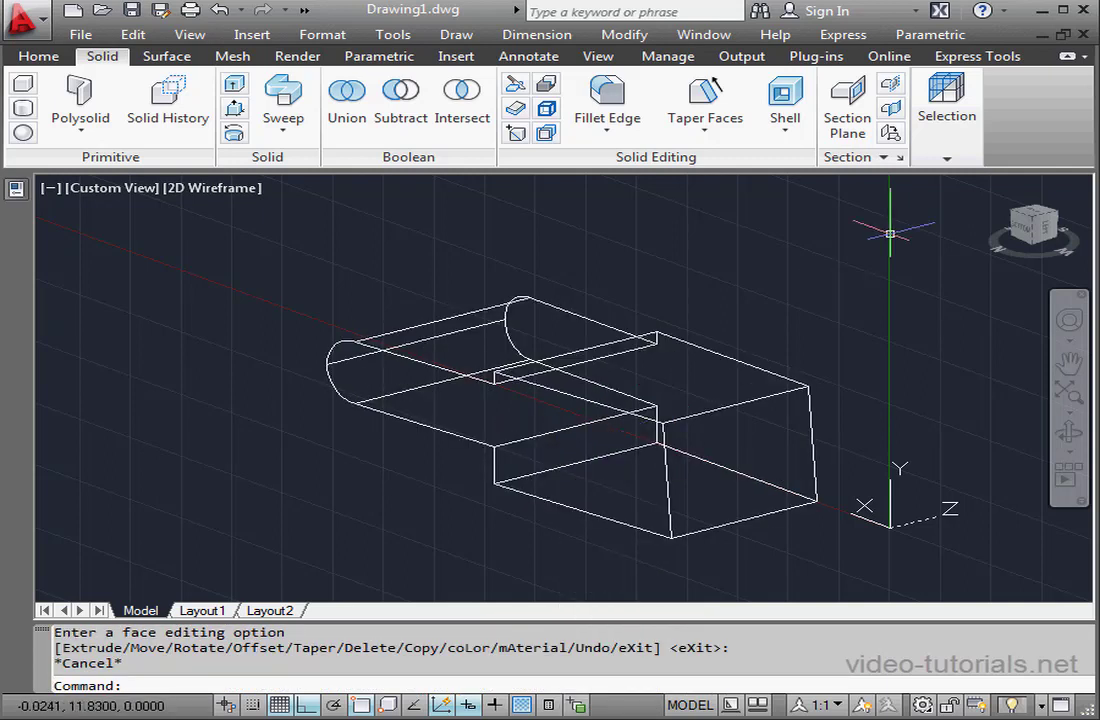
Shell the solid with a 0.2 offset, removing every face except the thick part's top, its tapered end and the far profile-shaped side
{"action": "left_click", "coordinate": [988, 185]}
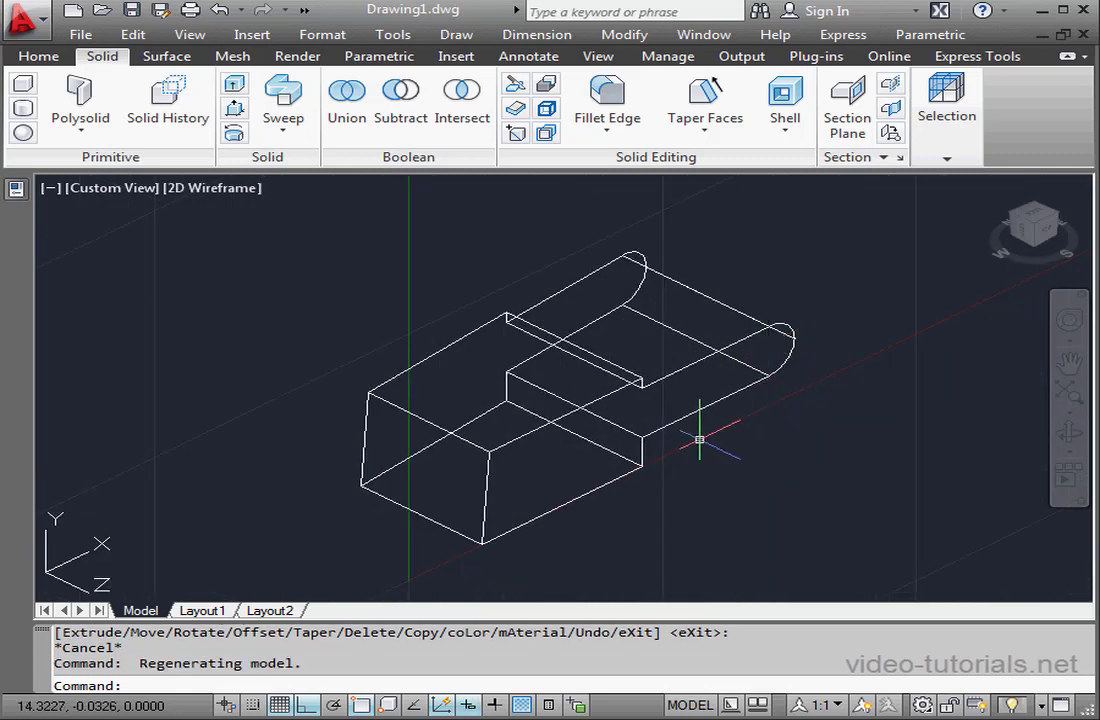
{"action": "scroll", "coordinate": [650, 461], "scroll_direction": "up", "scroll_amount": 2}
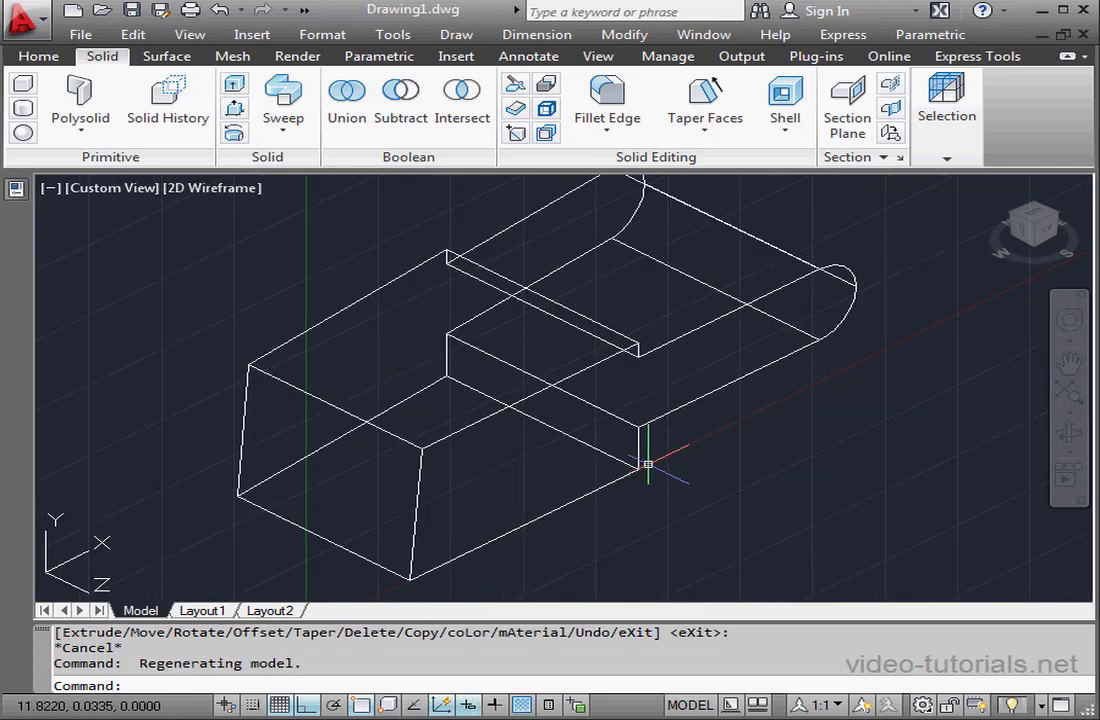
{"action": "middle_click_drag", "start_coordinate": [643, 469], "coordinate": [540, 455], "text": "shift"}
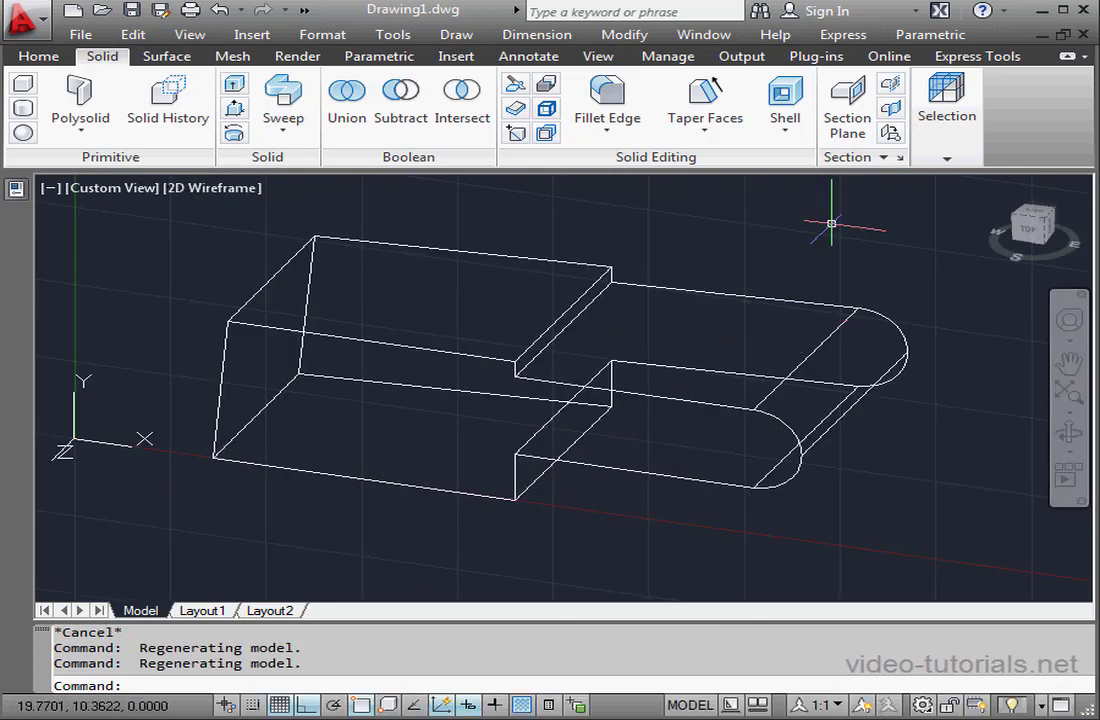
{"action": "left_click", "coordinate": [785, 97]}
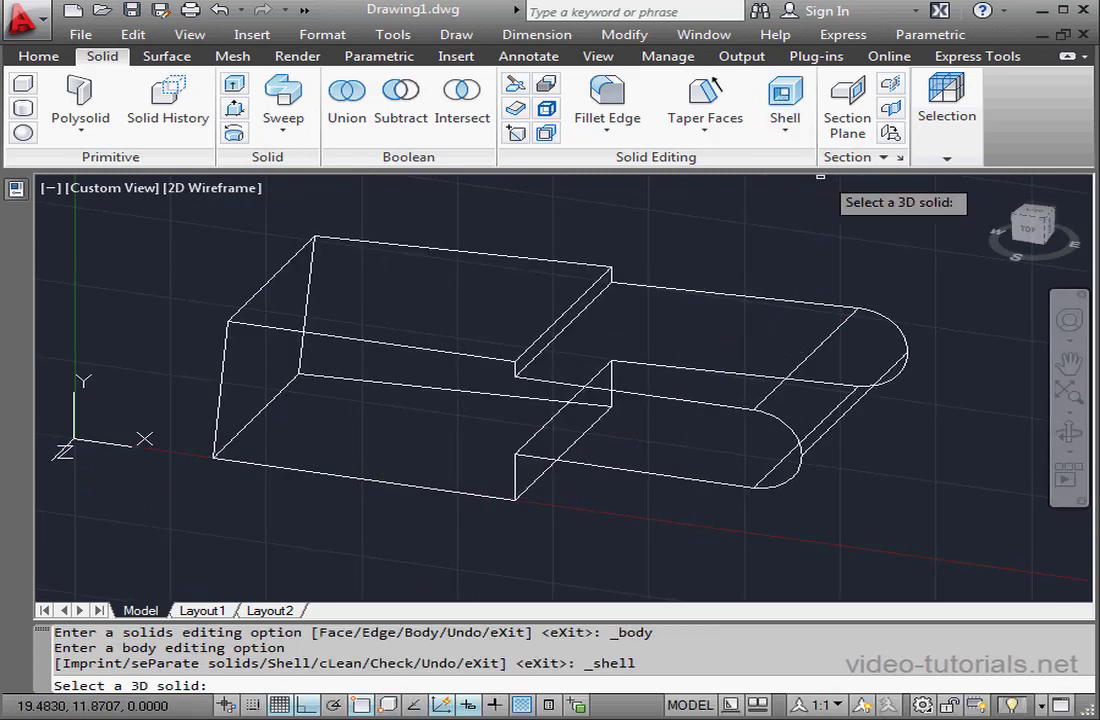
{"action": "left_click", "coordinate": [734, 285]}
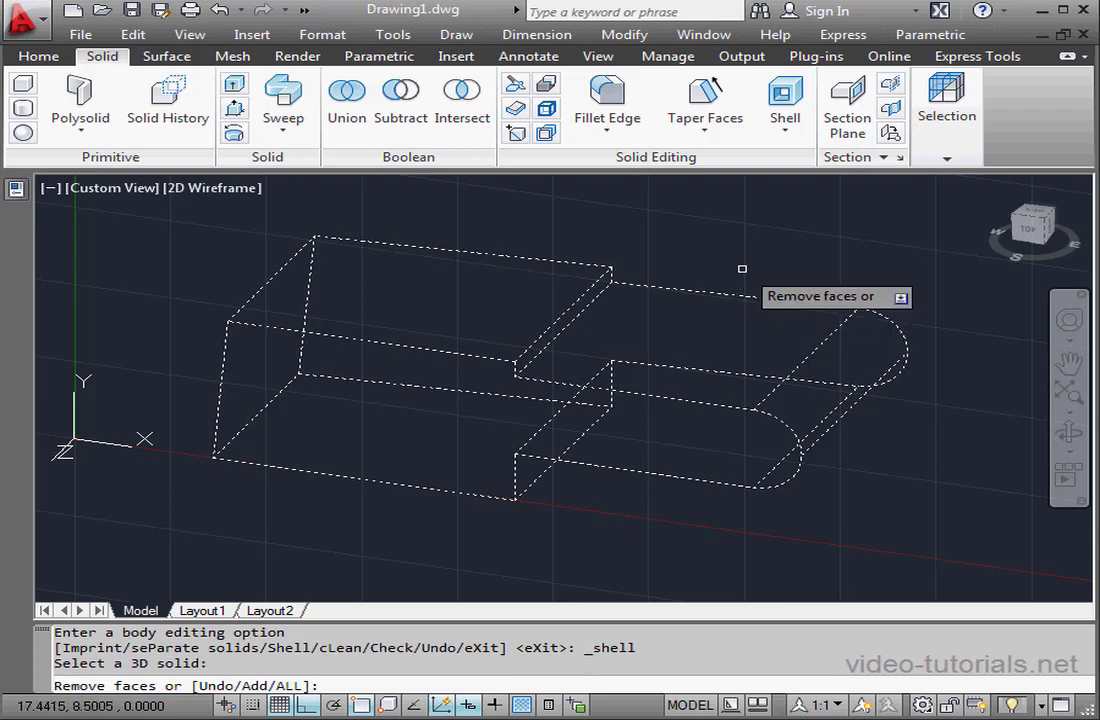
{"action": "left_click", "coordinate": [471, 438]}
{"action": "left_click", "coordinate": [464, 439]}
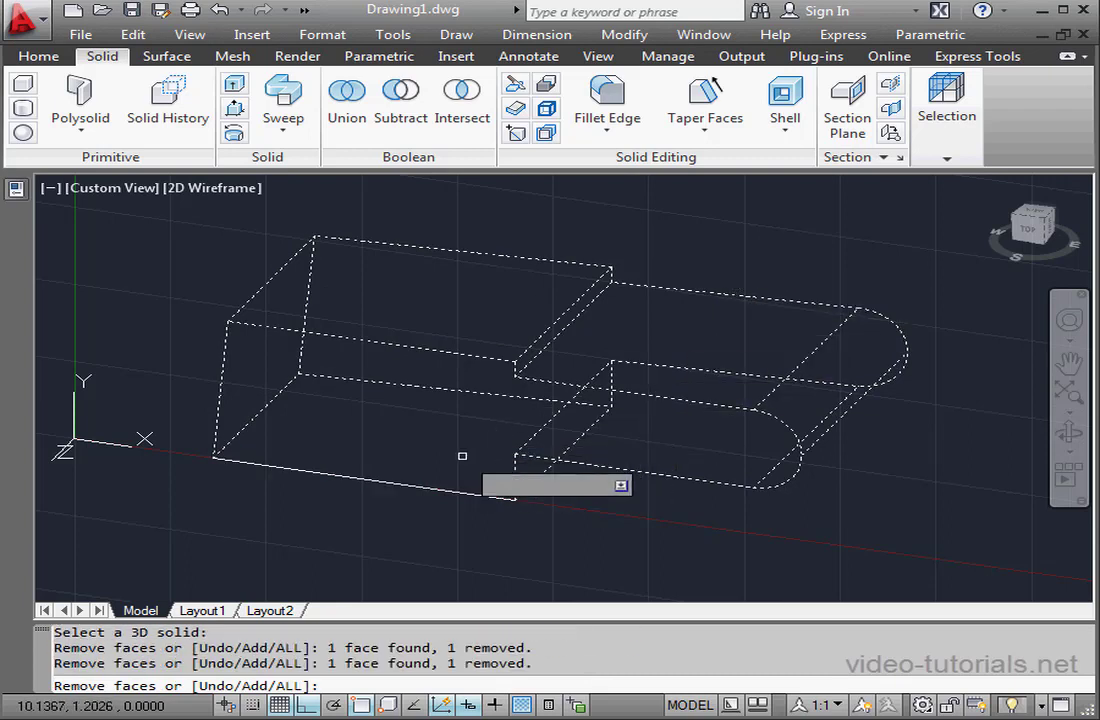
{"action": "left_click", "coordinate": [531, 465]}
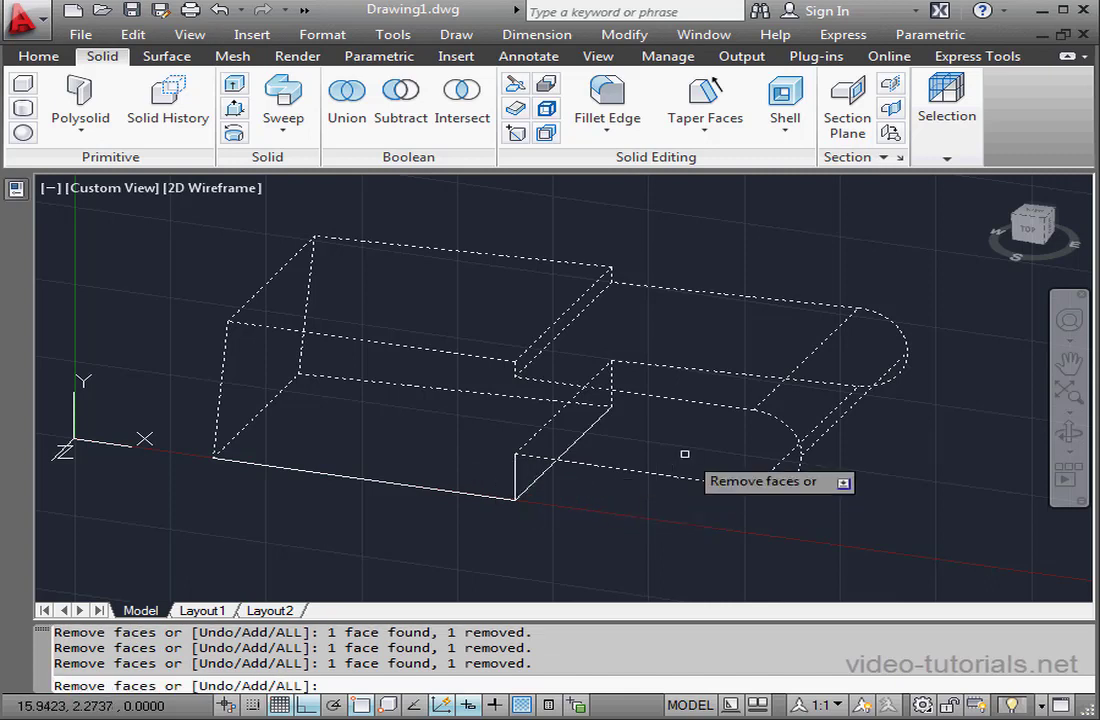
{"action": "left_click", "coordinate": [815, 415]}
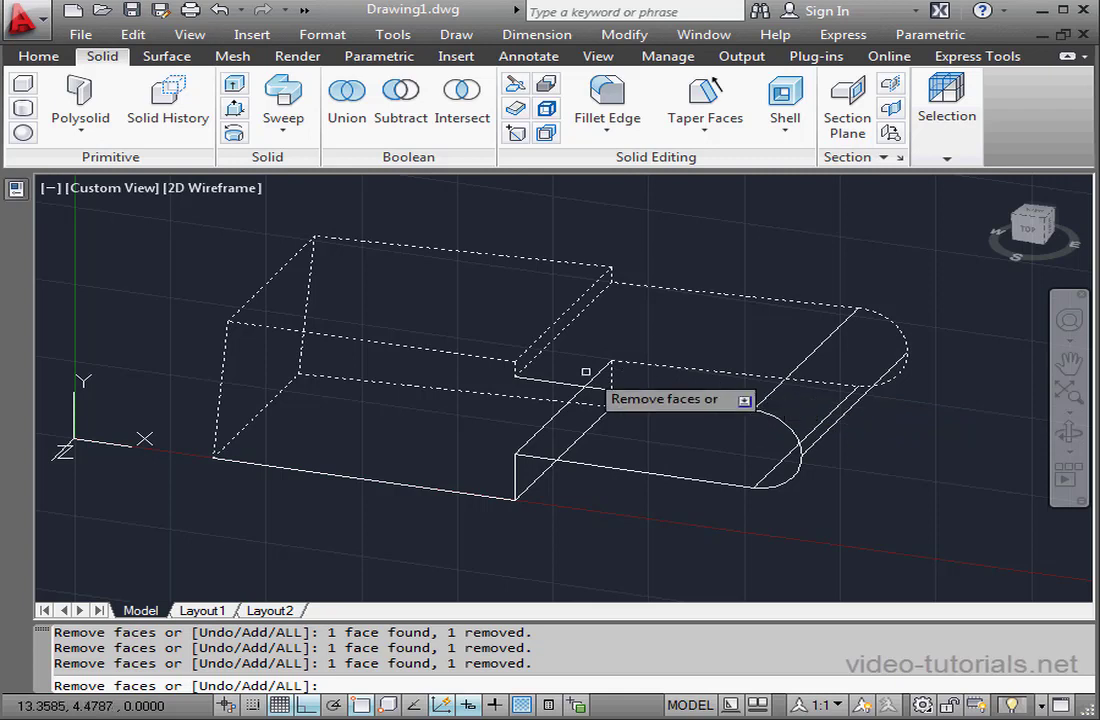
{"action": "scroll", "coordinate": [584, 371], "scroll_direction": "up", "scroll_amount": 3}
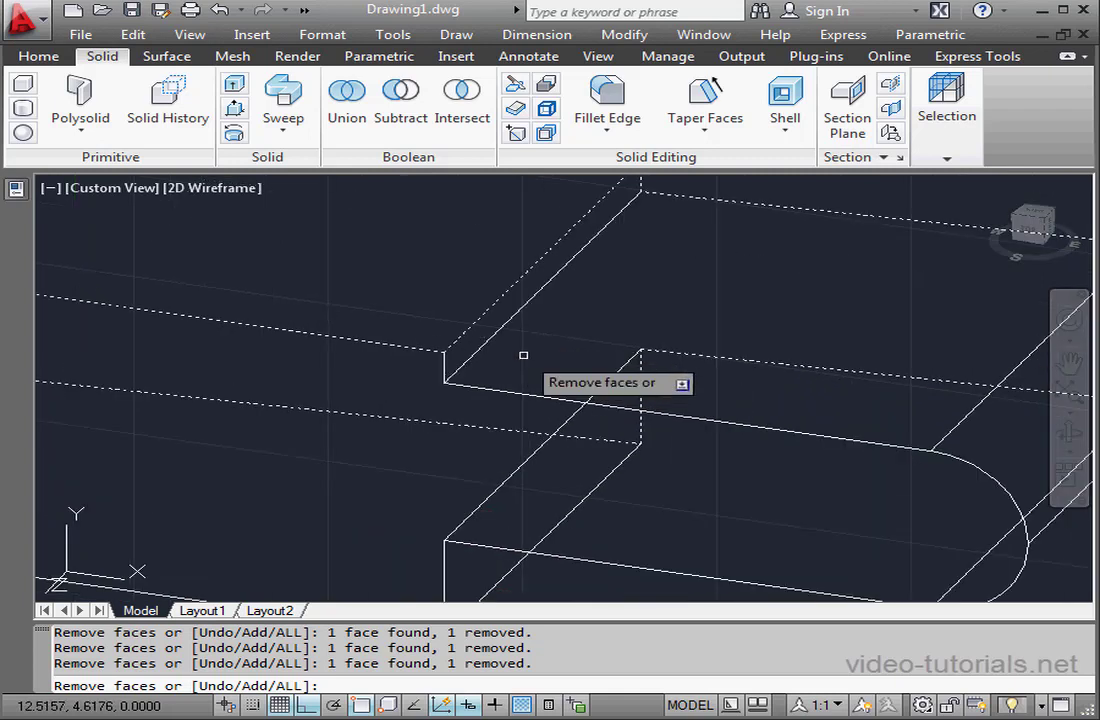
{"action": "scroll", "coordinate": [521, 356], "scroll_direction": "down", "scroll_amount": 3}
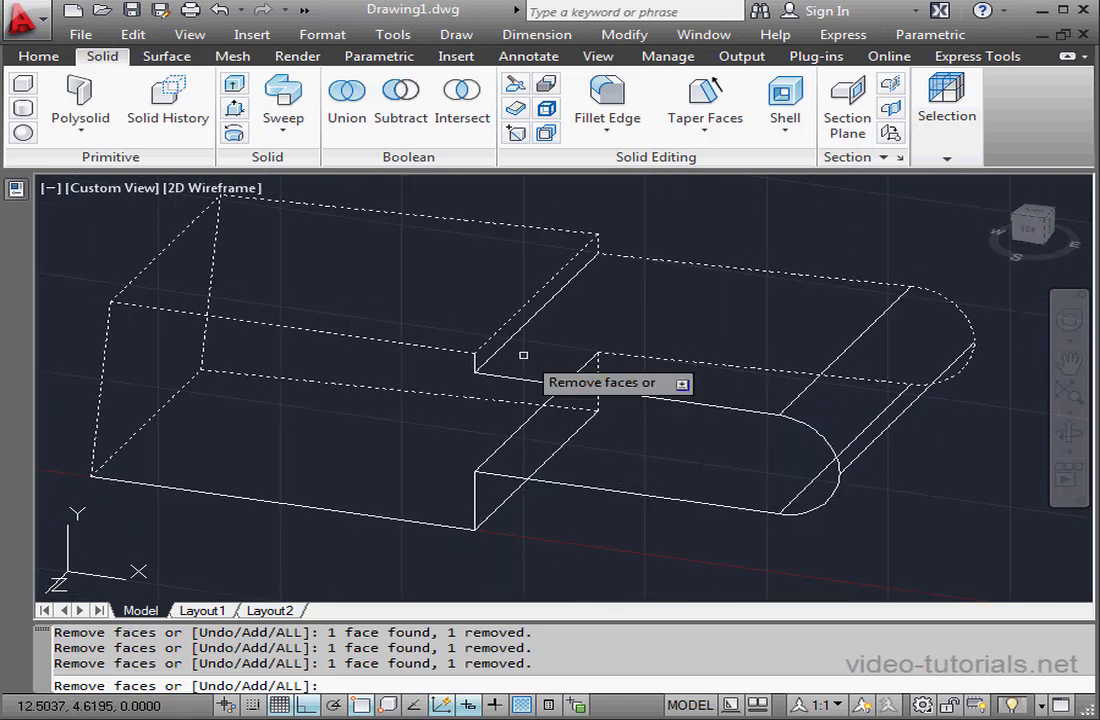
{"action": "key", "text": "Return"}
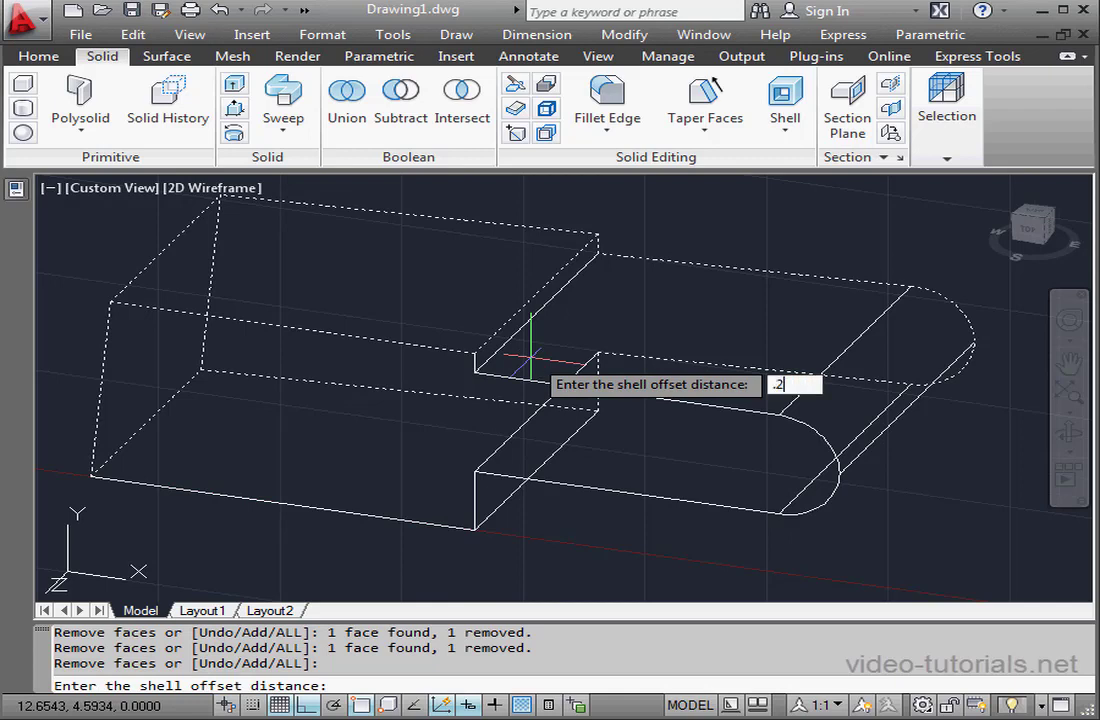
{"action": "key", "text": "Return"}
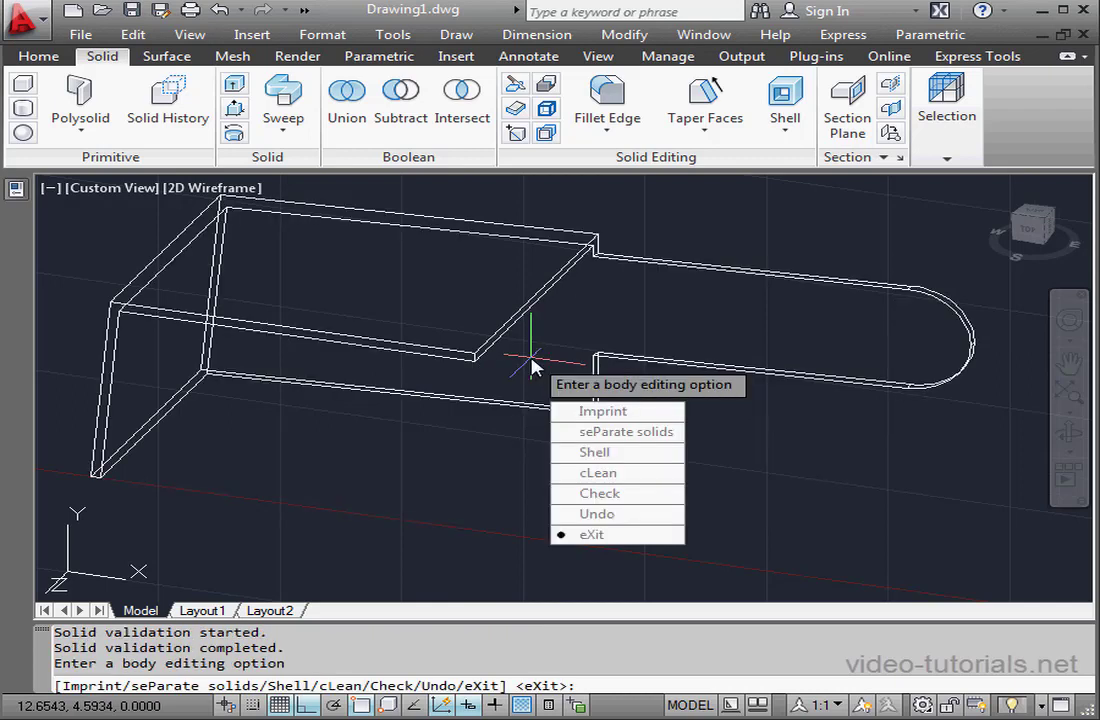
{"action": "key", "text": "Escape"}
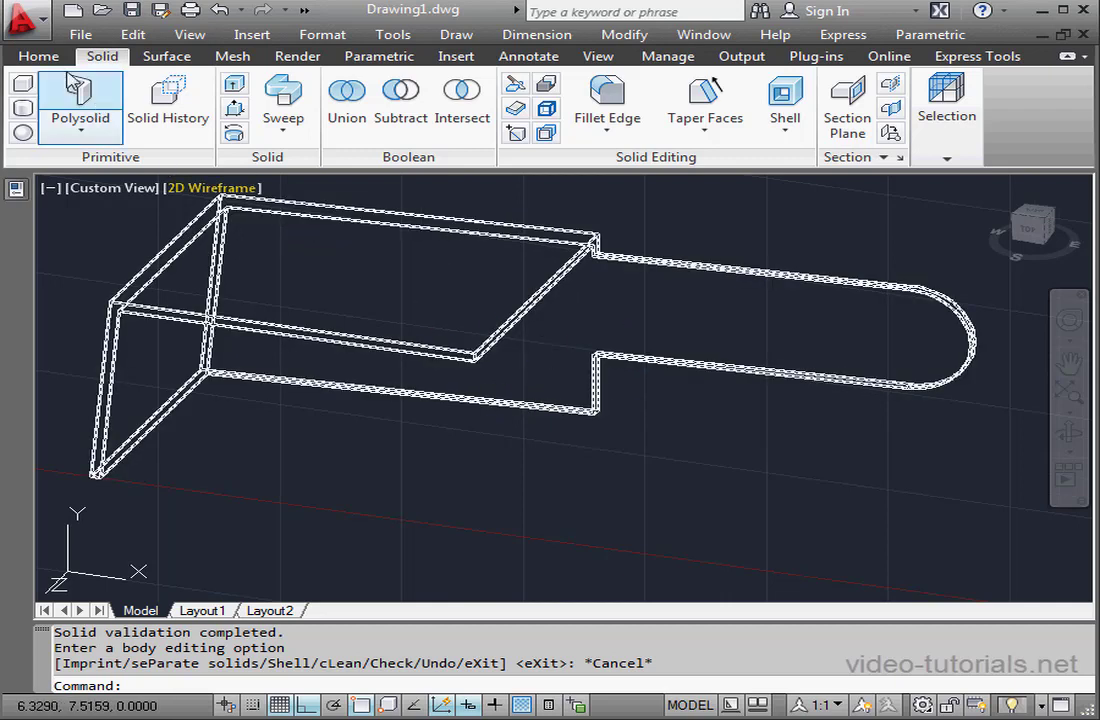
Draw a 4-unit construction line from the near corner of the top plate's step edge, running lengthwise toward the rounded end
{"action": "left_click", "coordinate": [38, 56]}
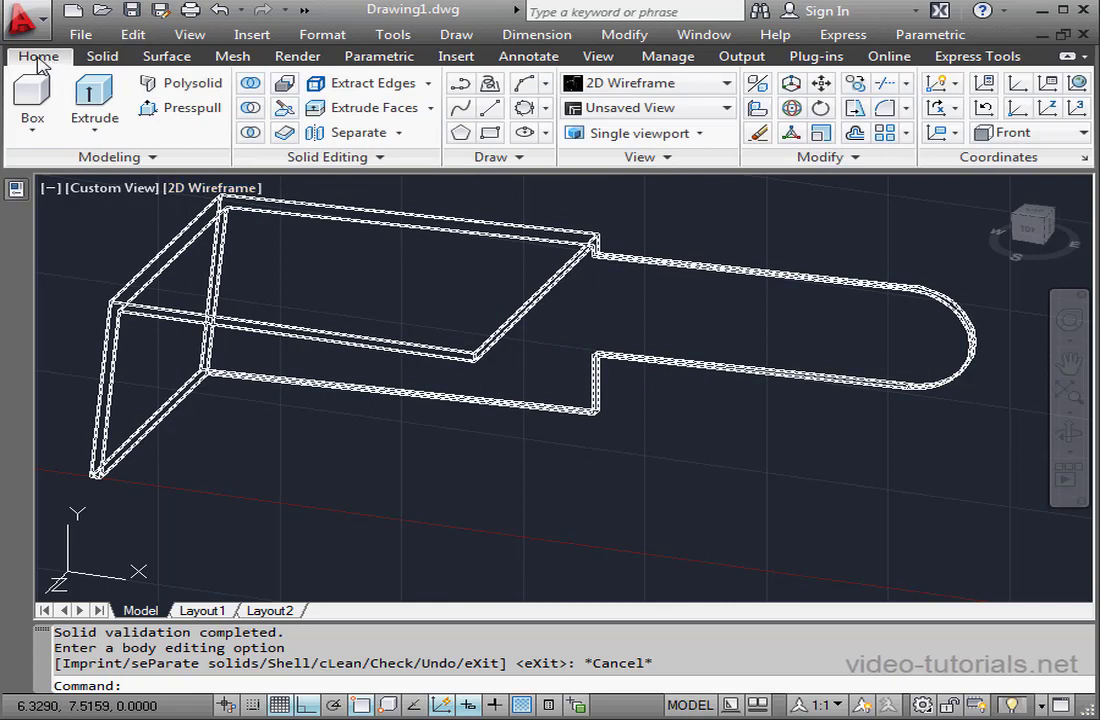
{"action": "left_click", "coordinate": [490, 107]}
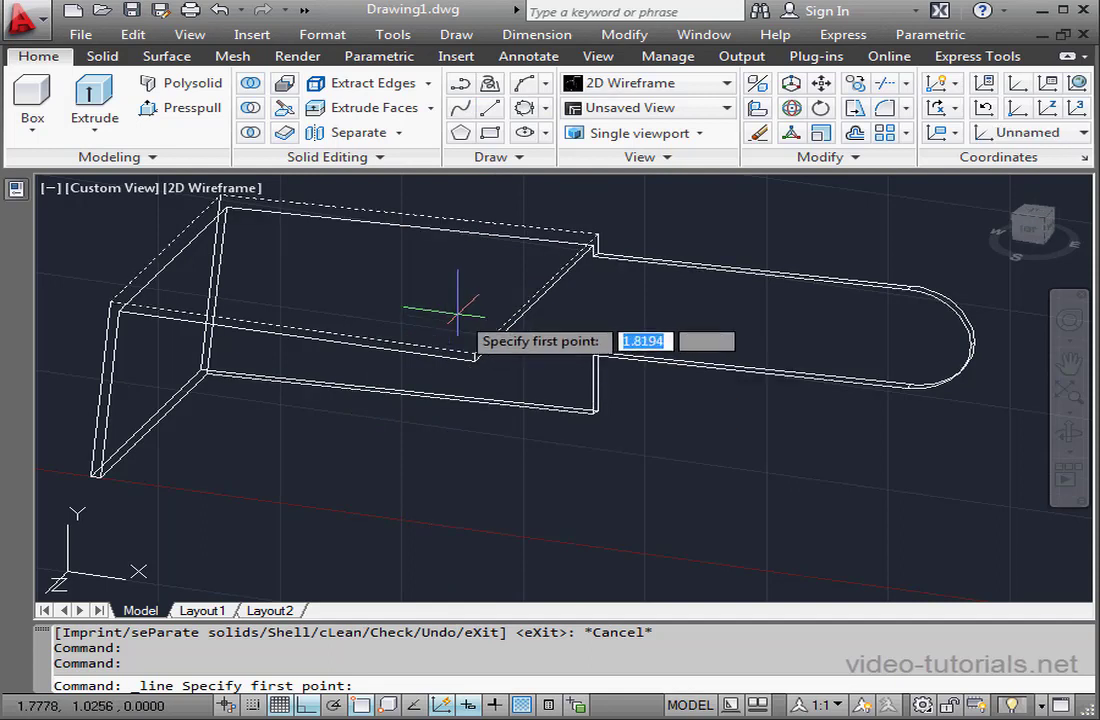
{"action": "left_click", "coordinate": [474, 353]}
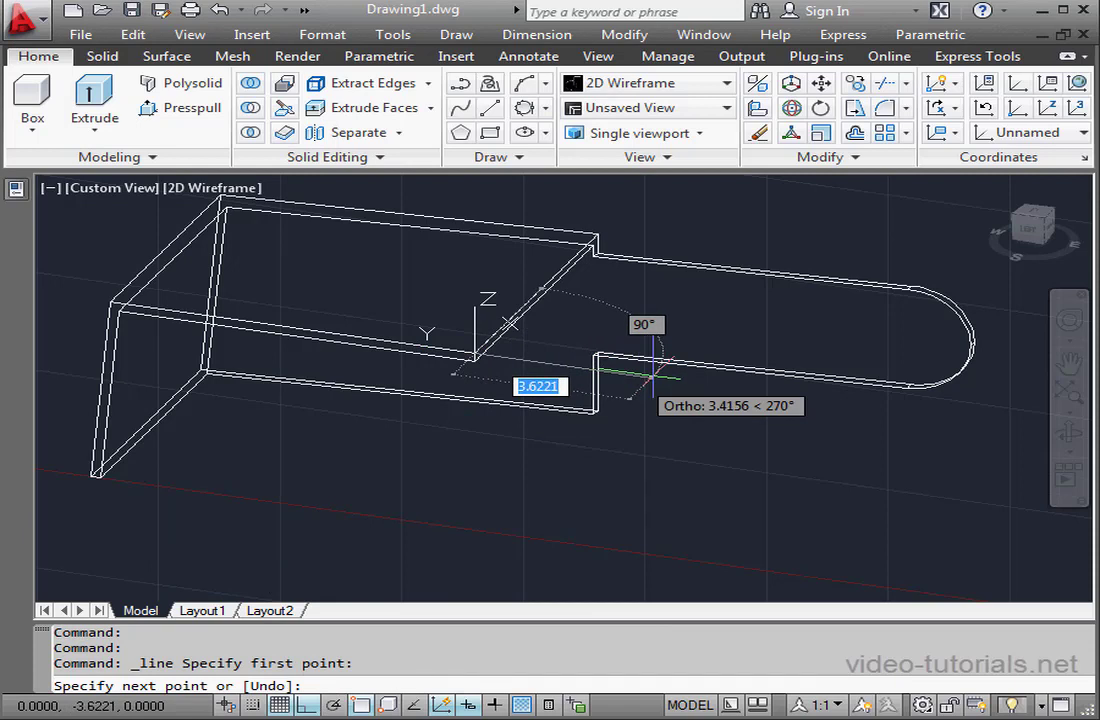
{"action": "type", "text": "4"}
{"action": "key", "text": "Return"}
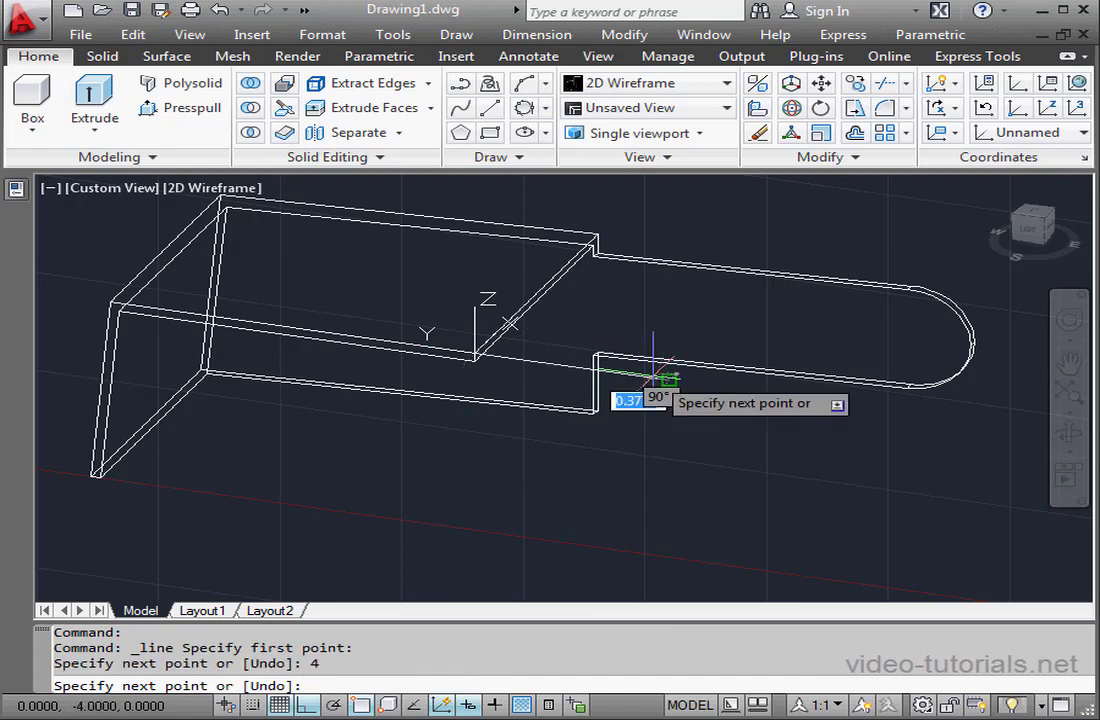
{"action": "key", "text": "Escape"}
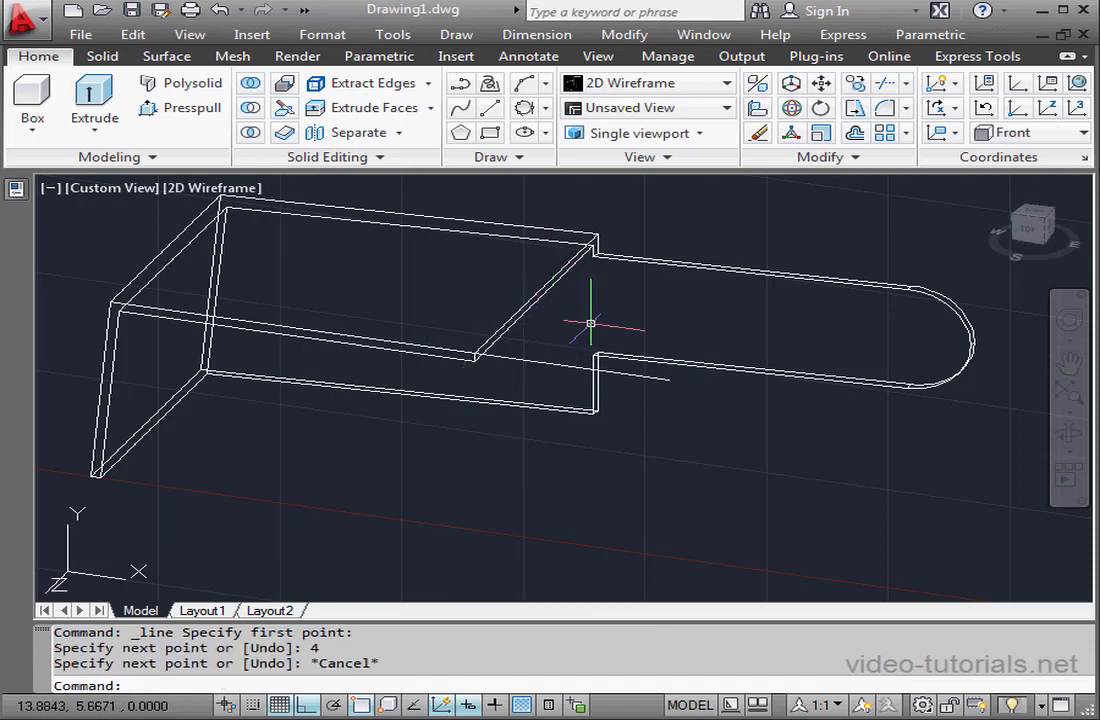
{"action": "left_click", "coordinate": [32, 124]}
{"action": "left_click", "coordinate": [66, 207]}
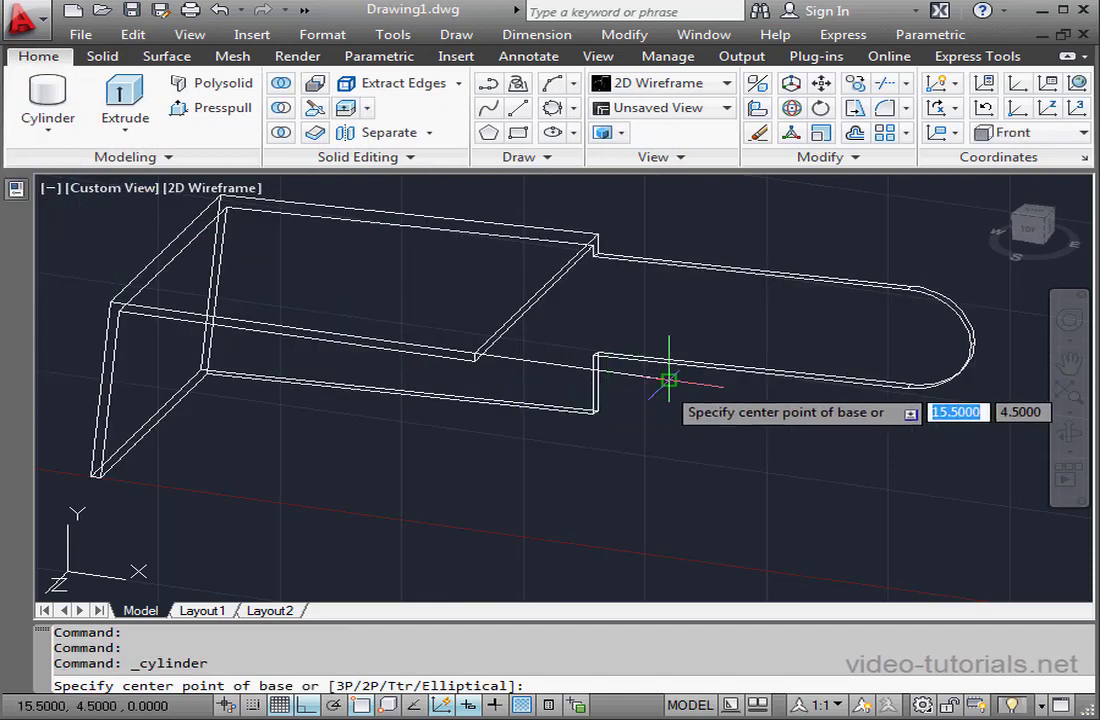
{"action": "left_click", "coordinate": [668, 380]}
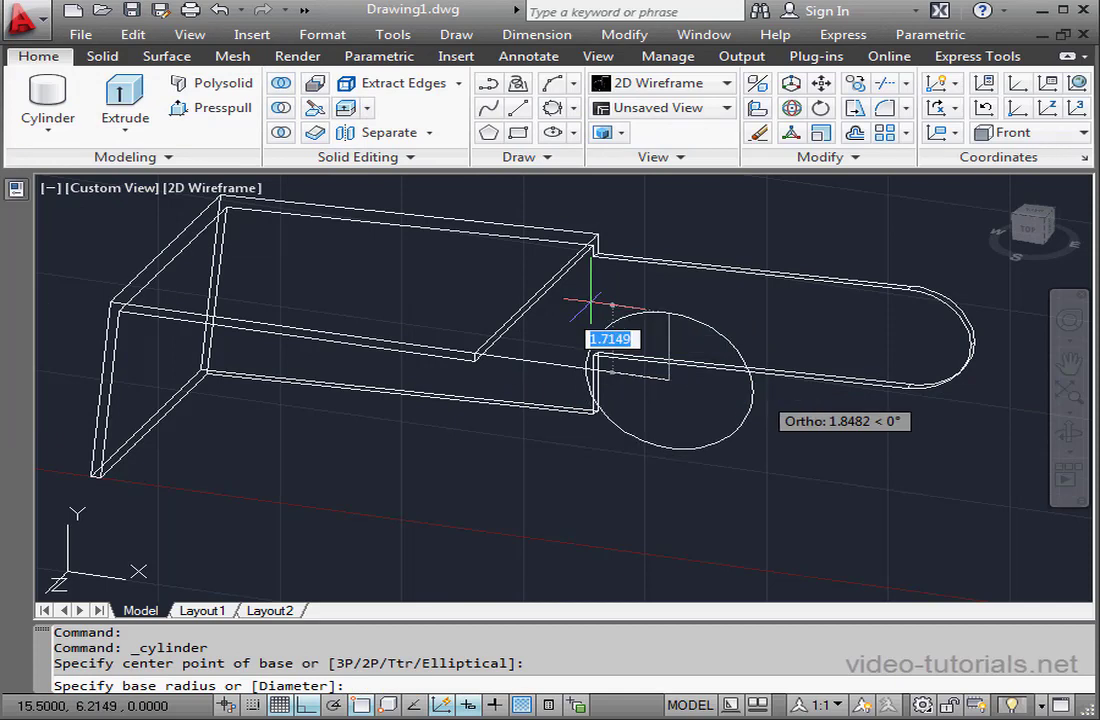
{"action": "key", "text": "Escape"}
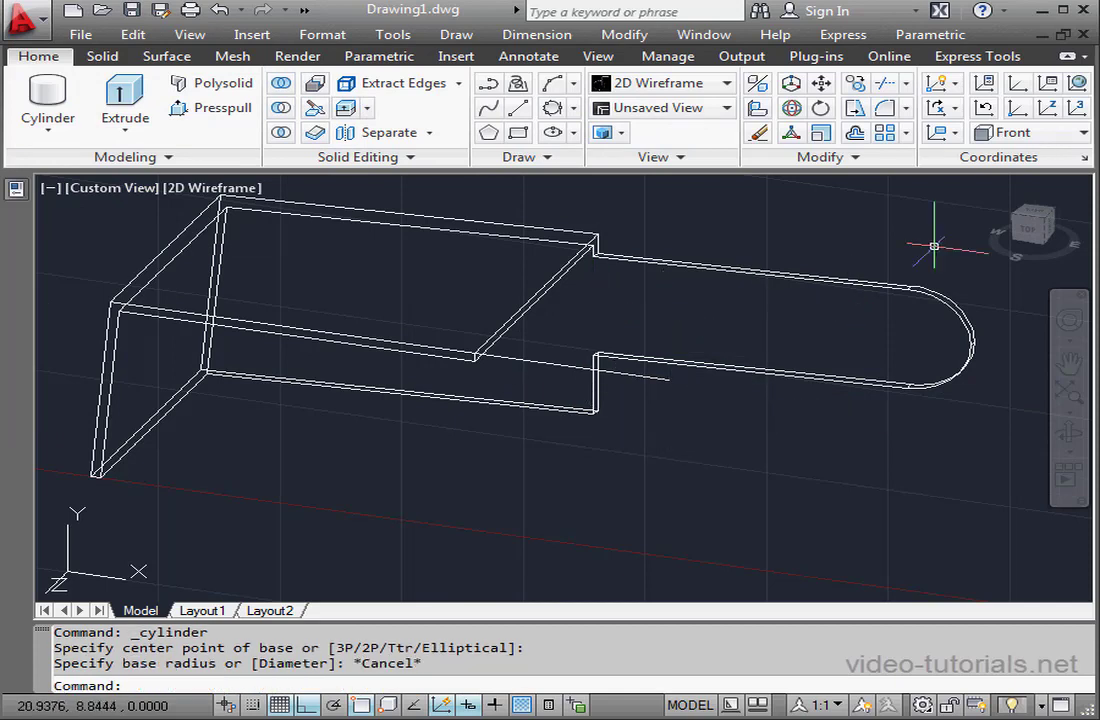
Align the UCS with the top face of the thick part and accept the proposed orientation
{"action": "left_click", "coordinate": [950, 132]}
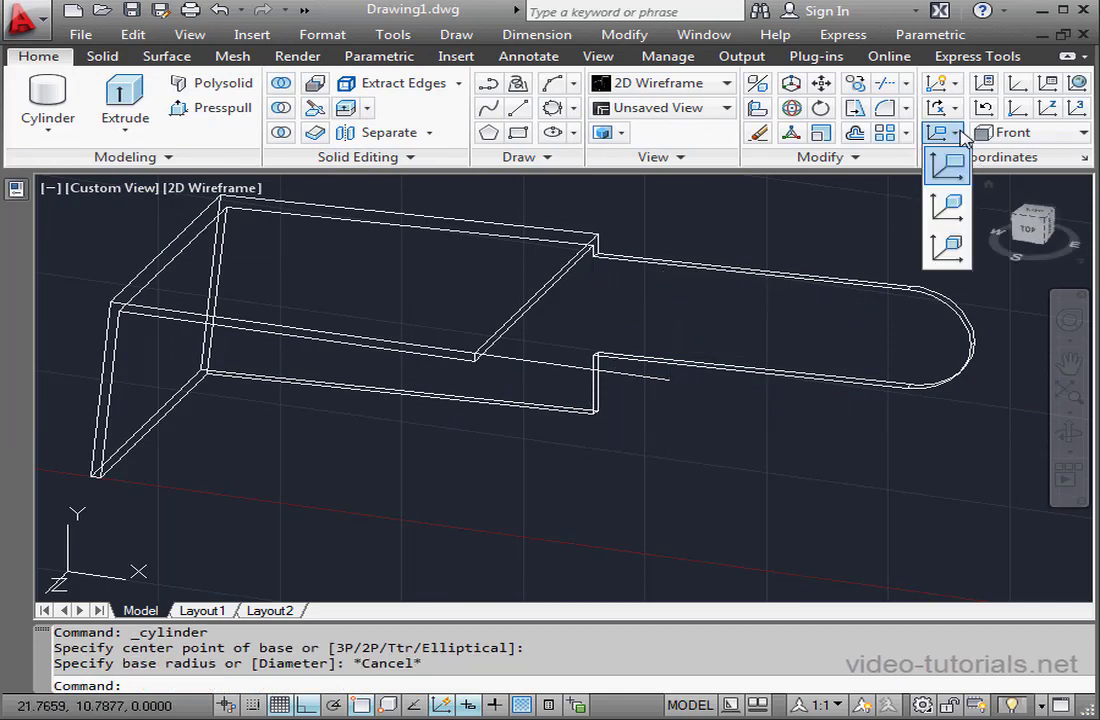
{"action": "left_click", "coordinate": [948, 250]}
{"action": "left_click", "coordinate": [515, 327]}
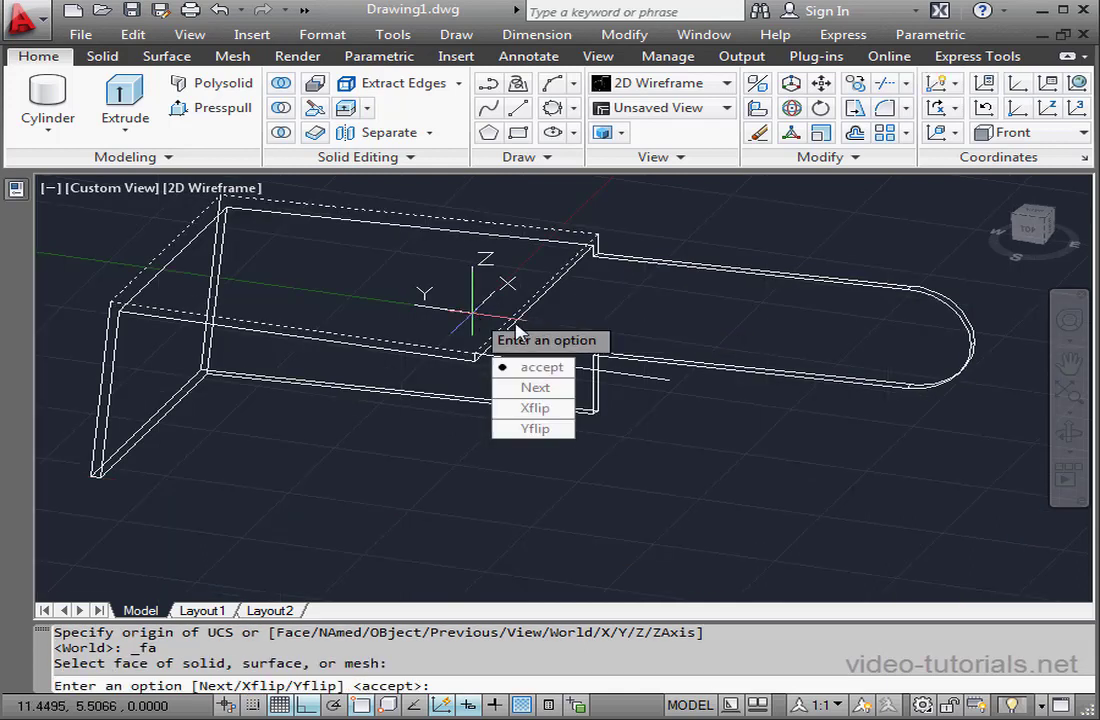
{"action": "left_click", "coordinate": [557, 368]}
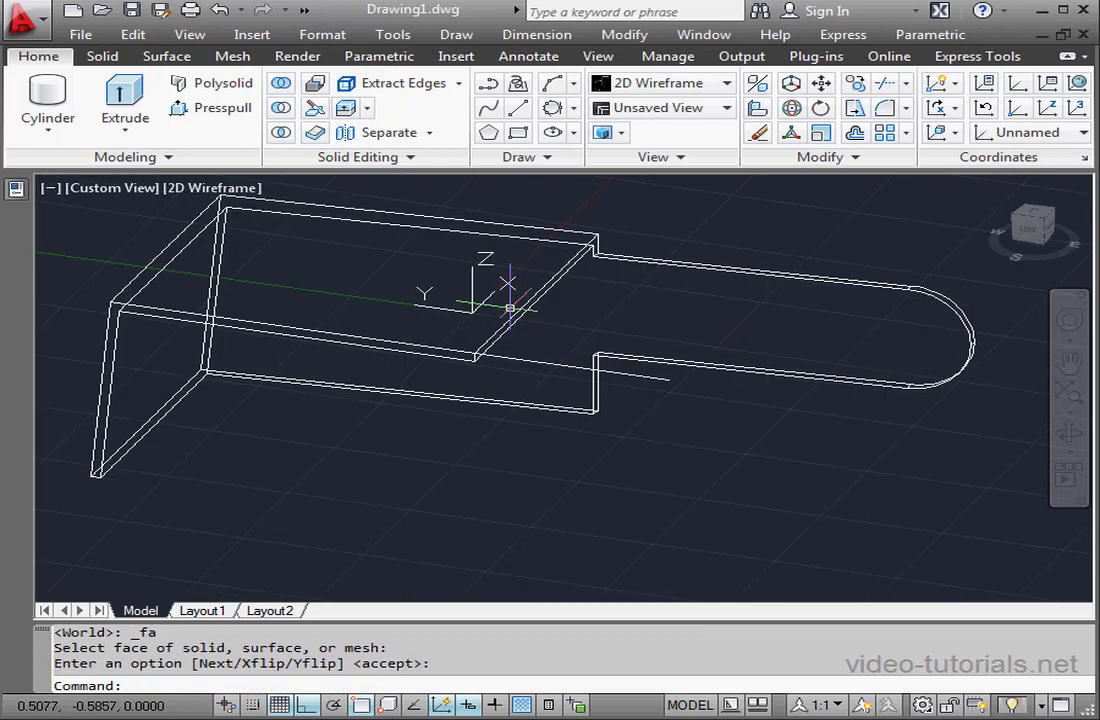
Create a cylinder of radius 6.5 centred on the construction line's free end, extending downward through the top plate
{"action": "left_click", "coordinate": [47, 97]}
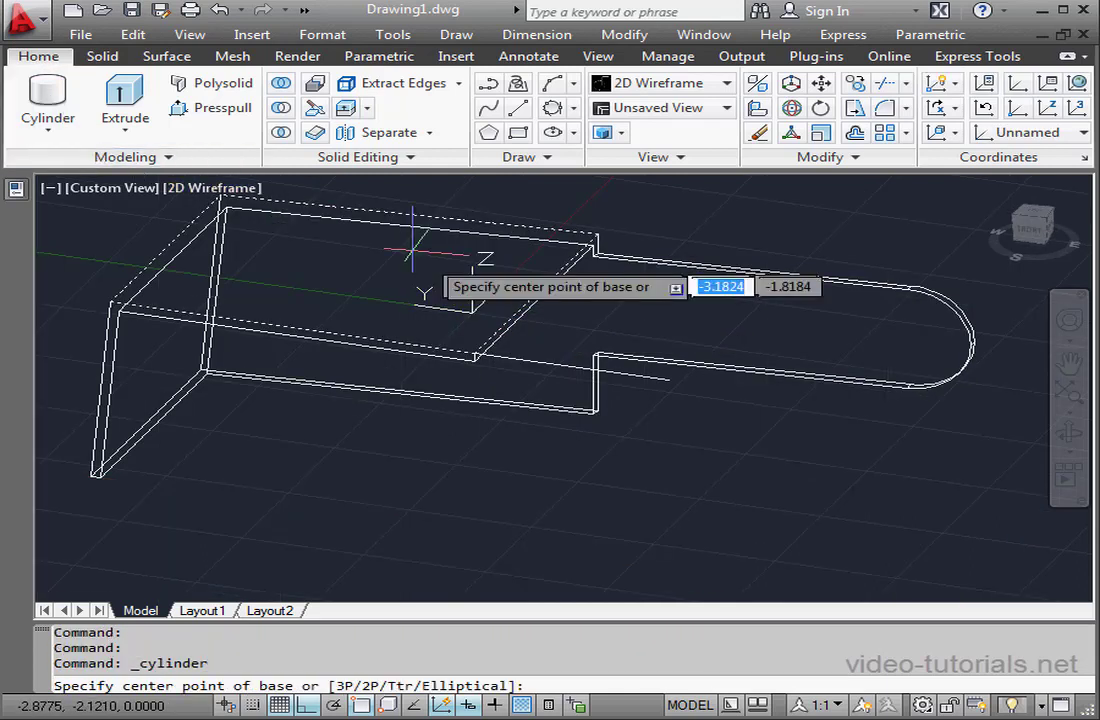
{"action": "left_click", "coordinate": [669, 380]}
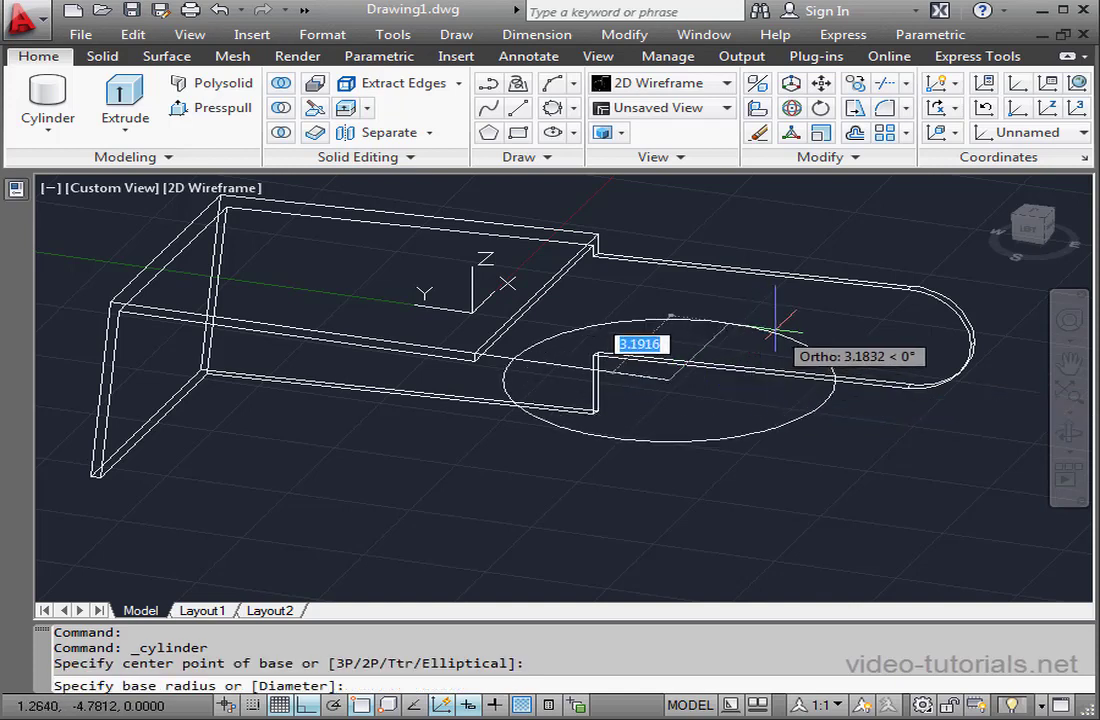
{"action": "type", "text": "6."}
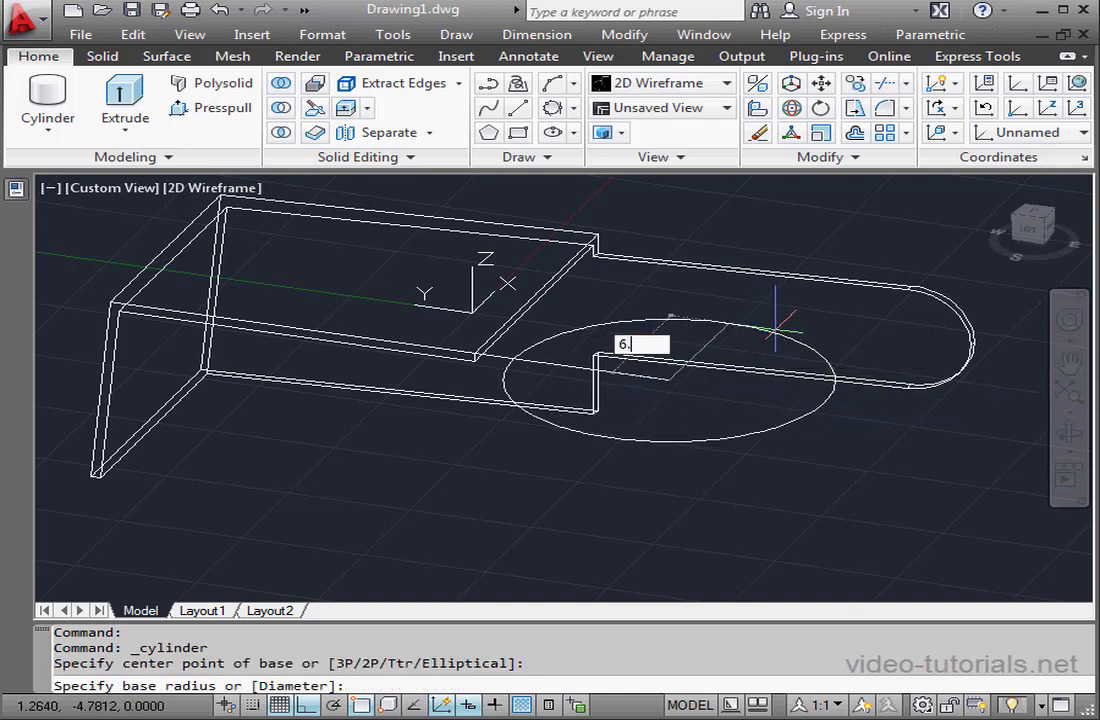
{"action": "type", "text": "5"}
{"action": "key", "text": "Return"}
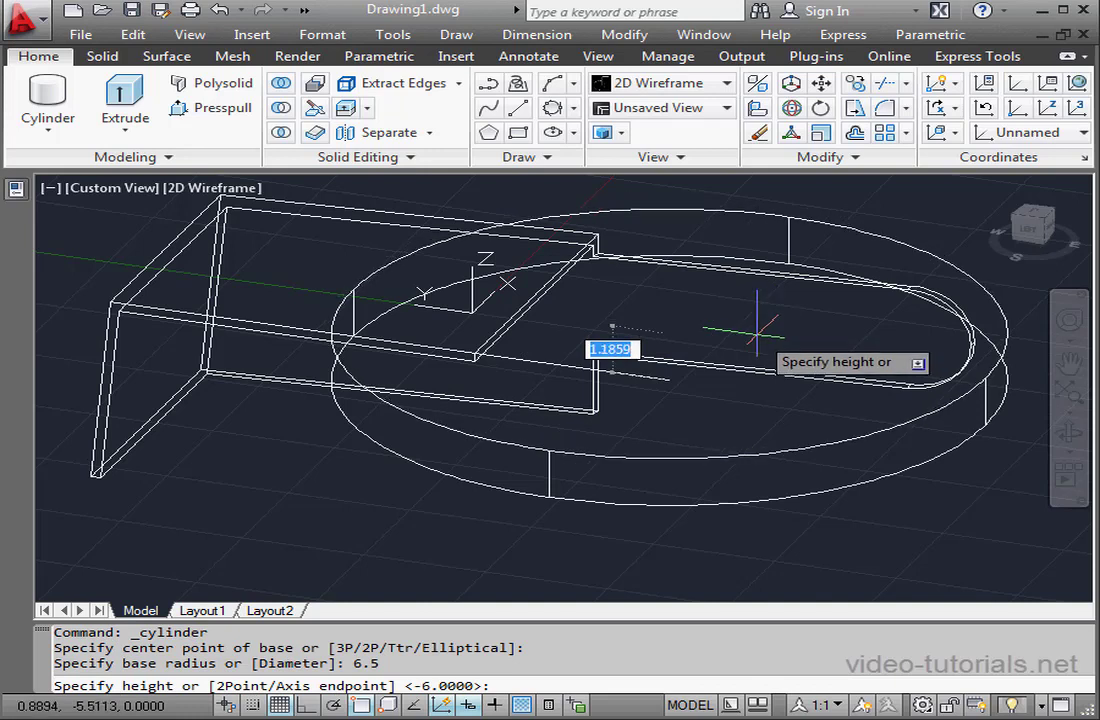
{"action": "left_click", "coordinate": [720, 500]}
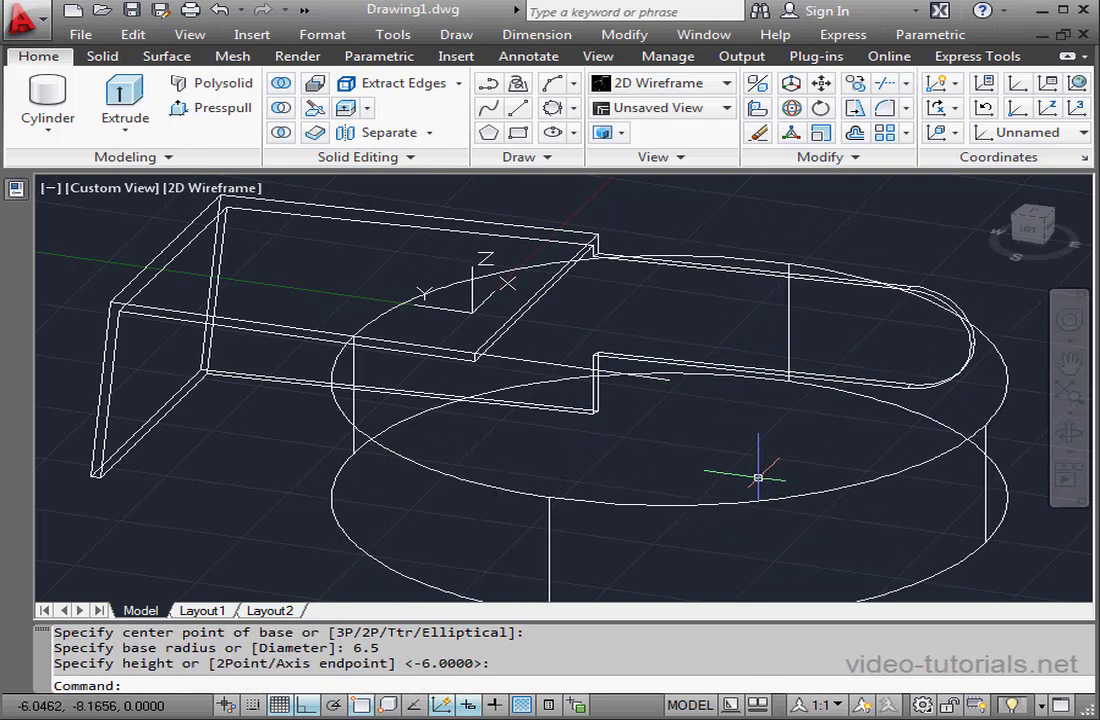
Subtract the cylinder from the shelled solid to cut a curved notch in the top plate
{"action": "left_click", "coordinate": [285, 109]}
{"action": "left_click", "coordinate": [263, 323]}
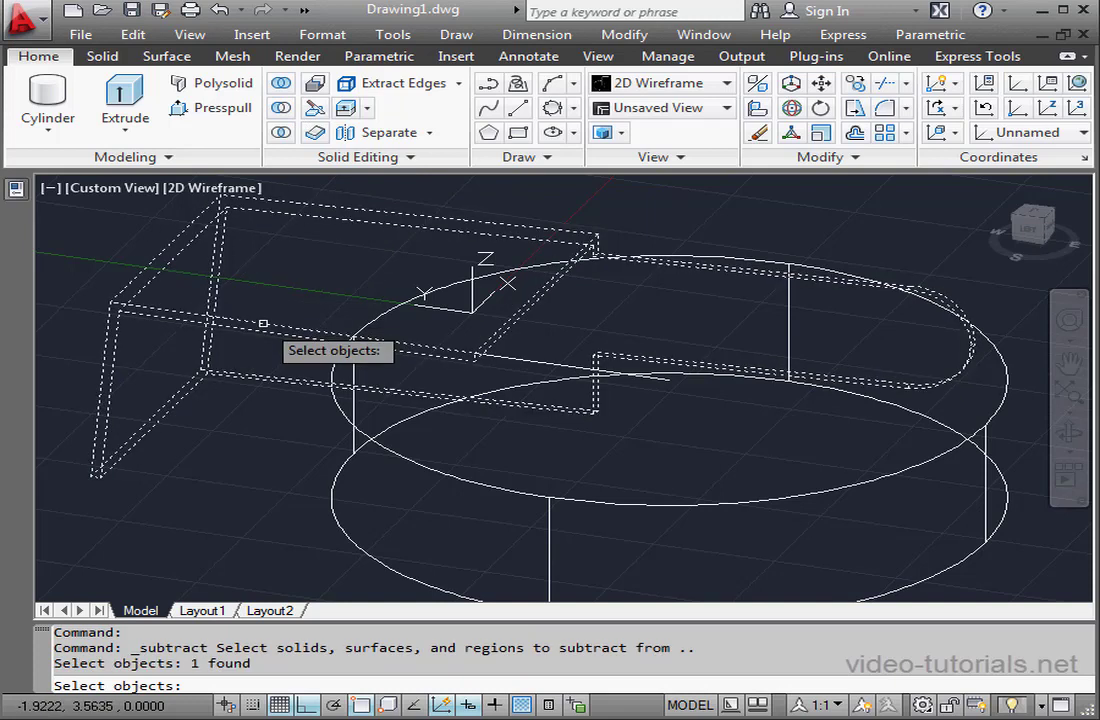
{"action": "key", "text": "Return"}
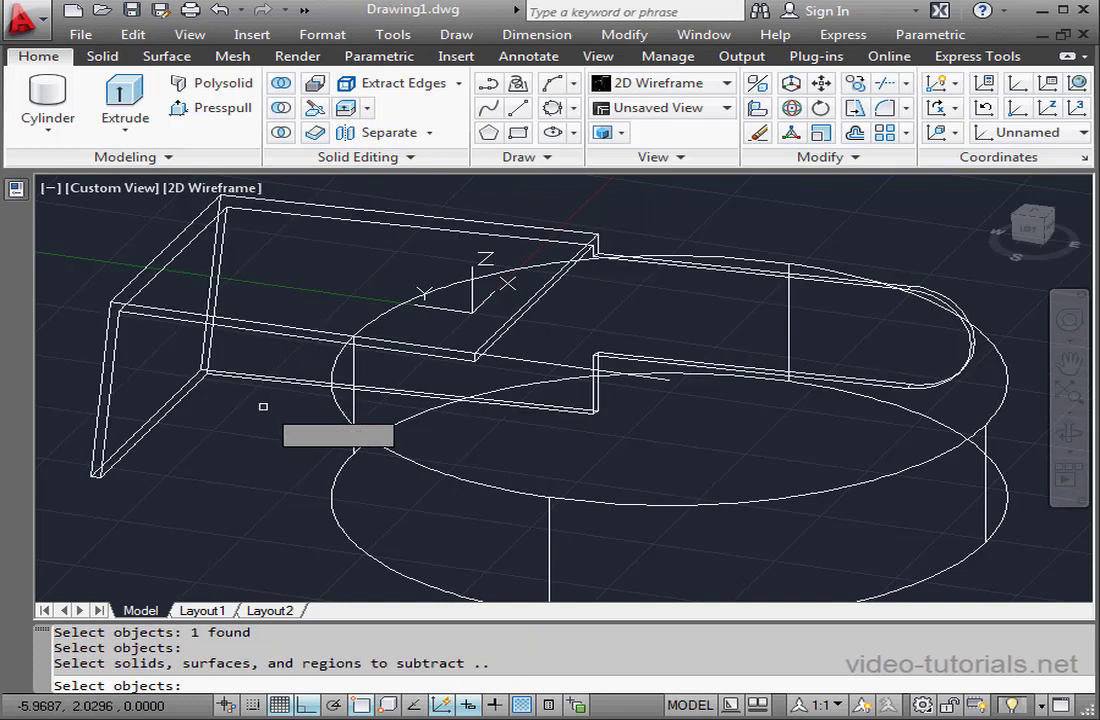
{"action": "left_click", "coordinate": [354, 423]}
{"action": "key", "text": "Return"}
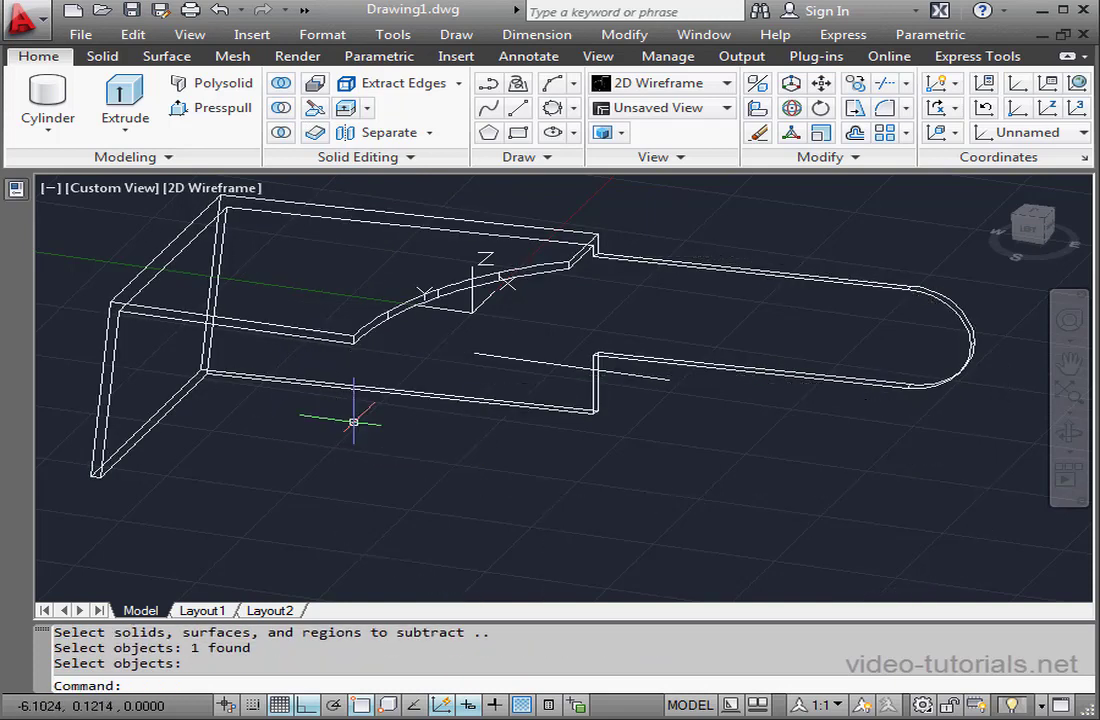
Delete the construction line, then restore the World UCS and the home view
{"action": "left_click", "coordinate": [656, 380]}
{"action": "mouse_move", "coordinate": [668, 382]}
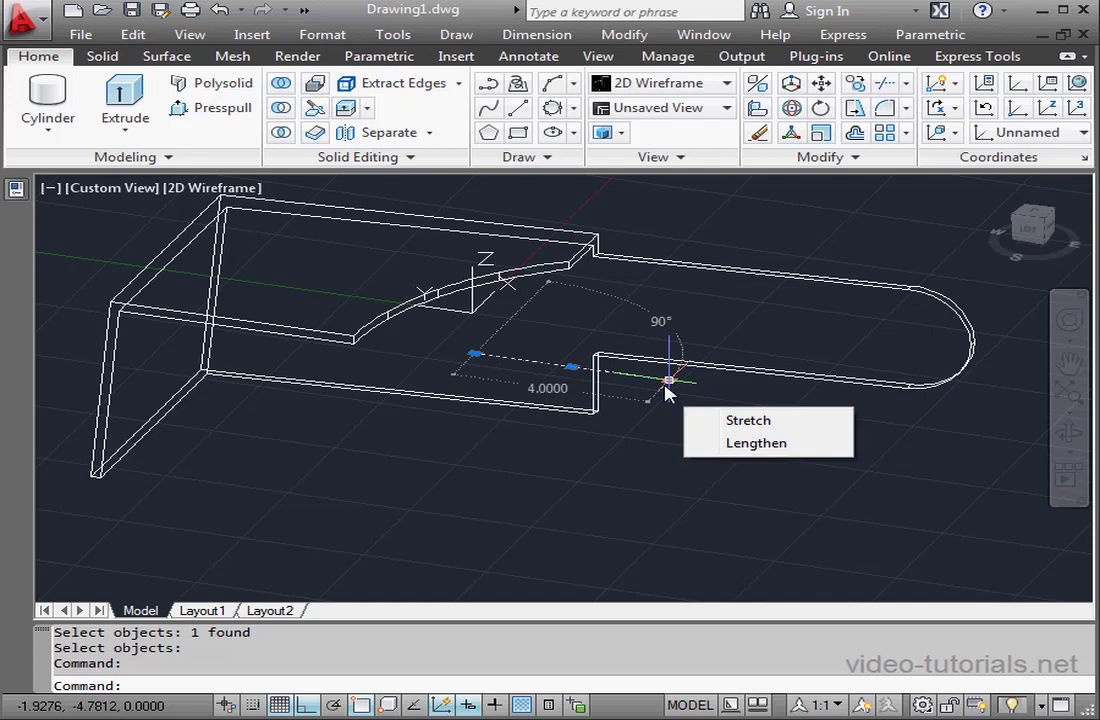
{"action": "key", "text": "Delete"}
{"action": "left_click", "coordinate": [1078, 84]}
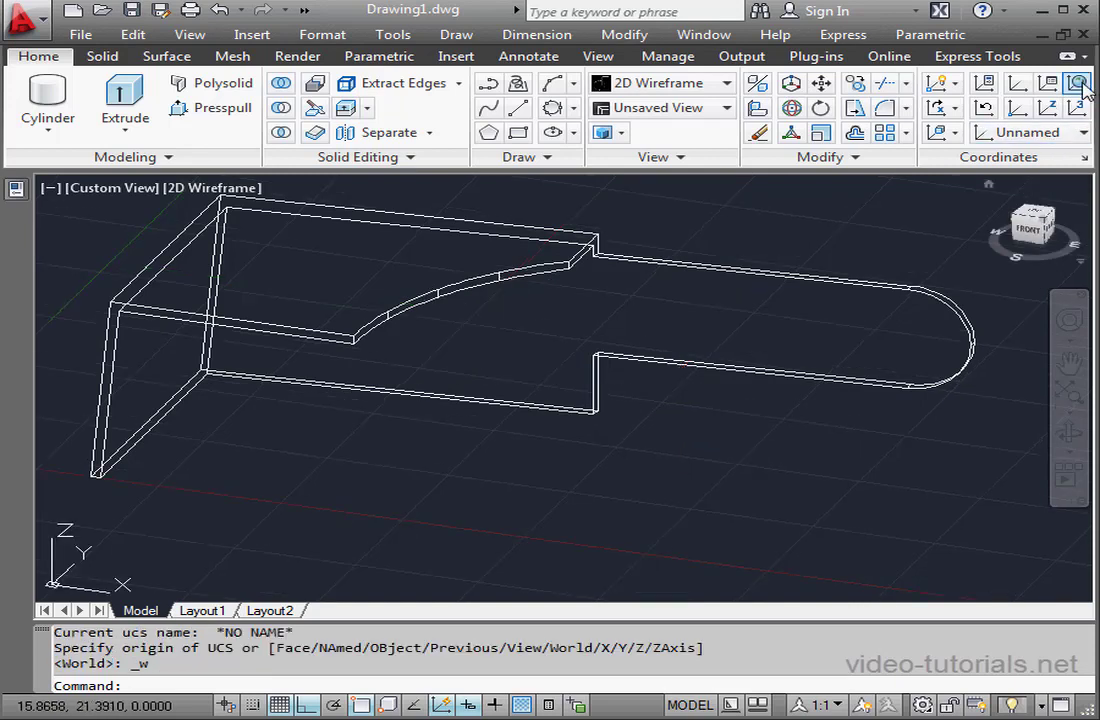
{"action": "left_click", "coordinate": [989, 186]}
{"action": "scroll", "coordinate": [580, 508], "scroll_direction": "up", "scroll_amount": 4}
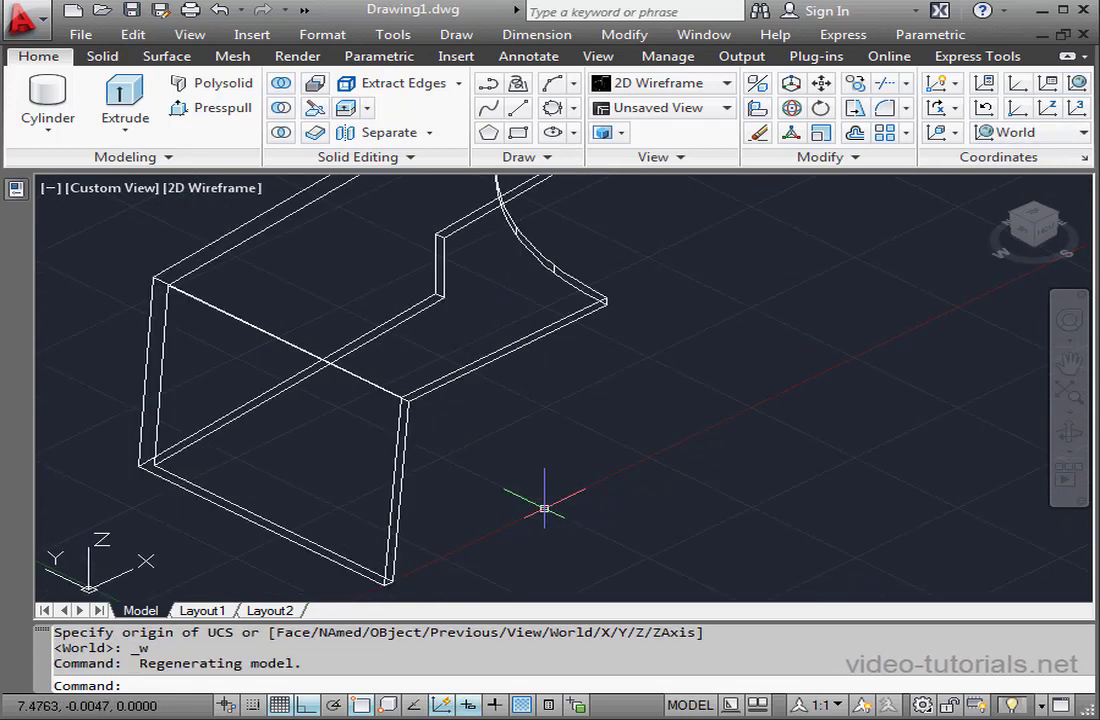
Create a 4 by 3 box on the thick part's tapered end face, starting at its lower front corner and extending inward through the wall
{"action": "middle_click_drag", "start_coordinate": [374, 474], "coordinate": [578, 416]}
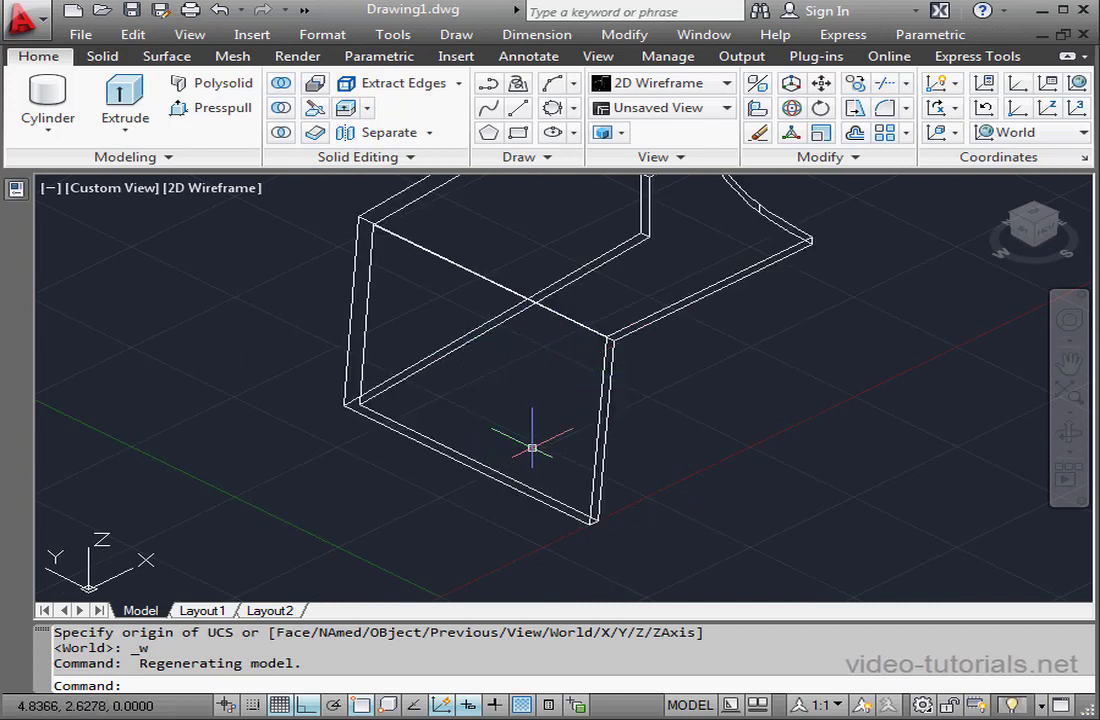
{"action": "left_click", "coordinate": [47, 125]}
{"action": "left_click", "coordinate": [36, 166]}
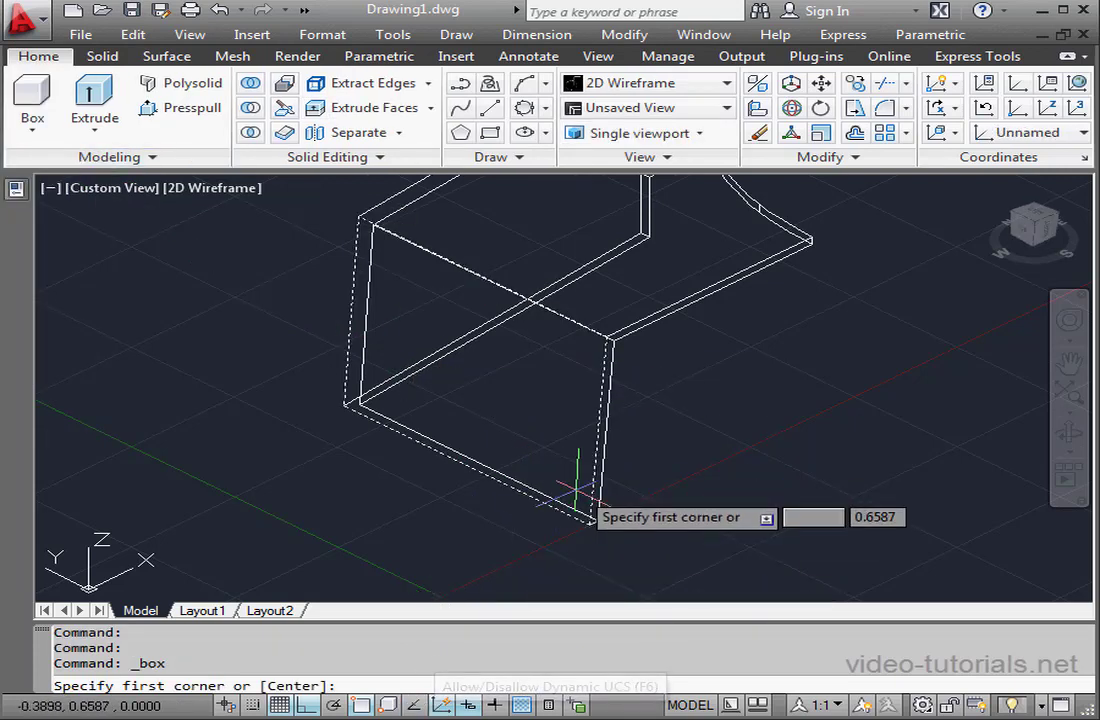
{"action": "left_click", "coordinate": [590, 524]}
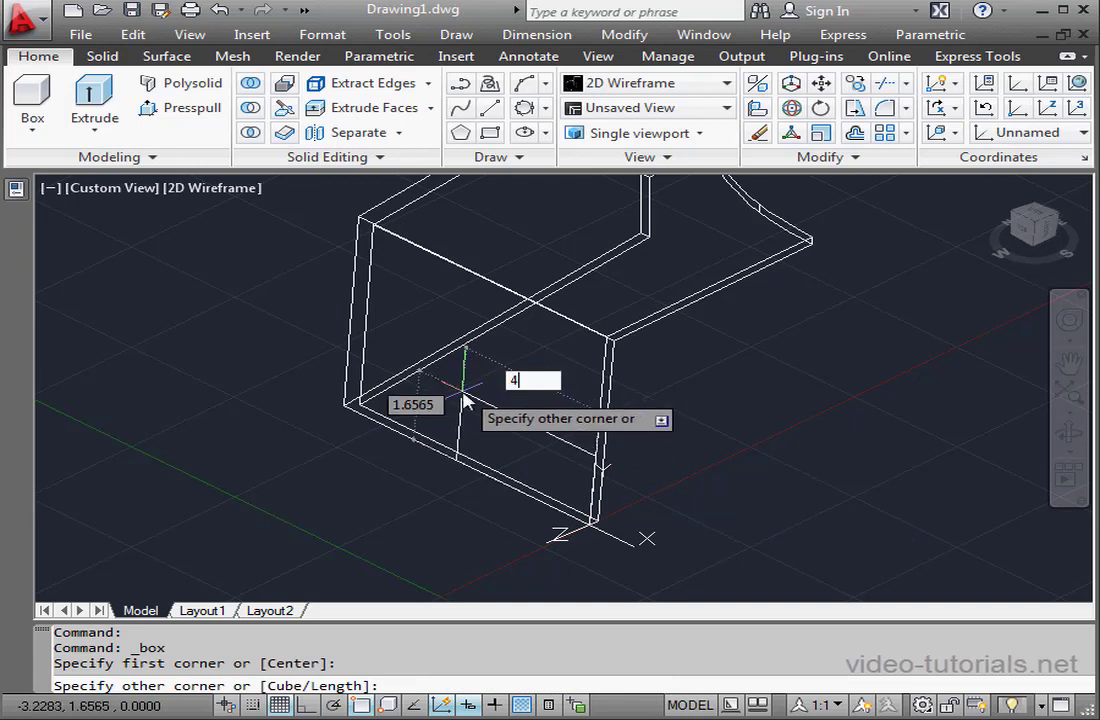
{"action": "type", "text": "4"}
{"action": "key", "text": "Tab"}
{"action": "type", "text": "3"}
{"action": "key", "text": "Return"}
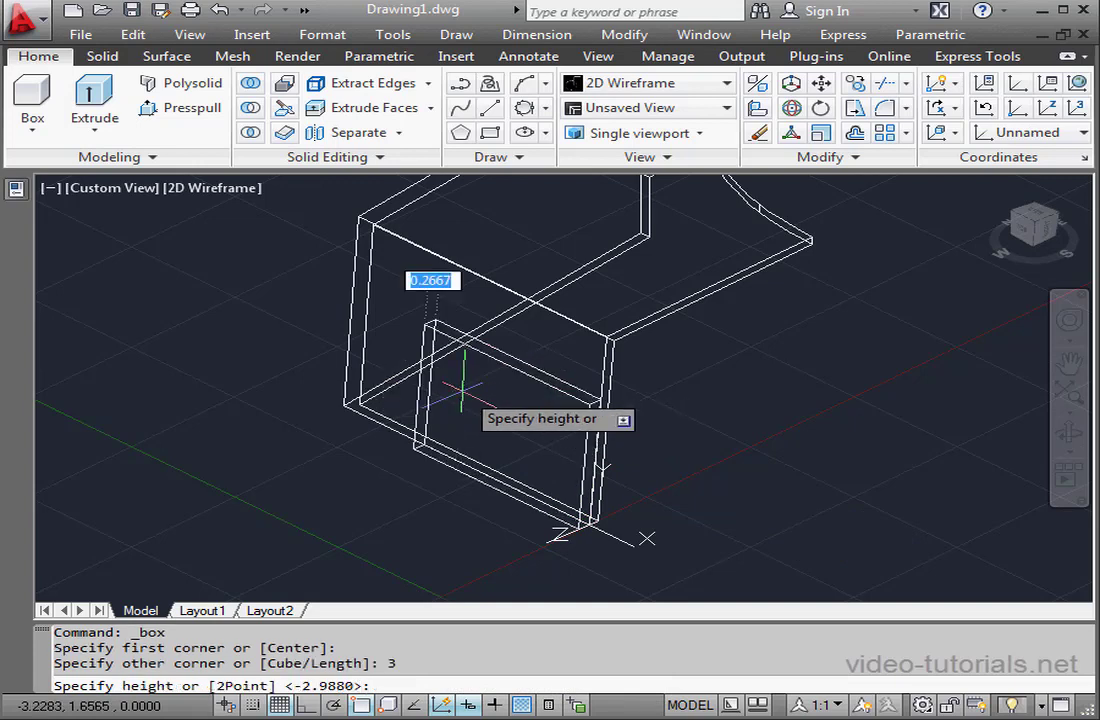
{"action": "left_click", "coordinate": [713, 420]}
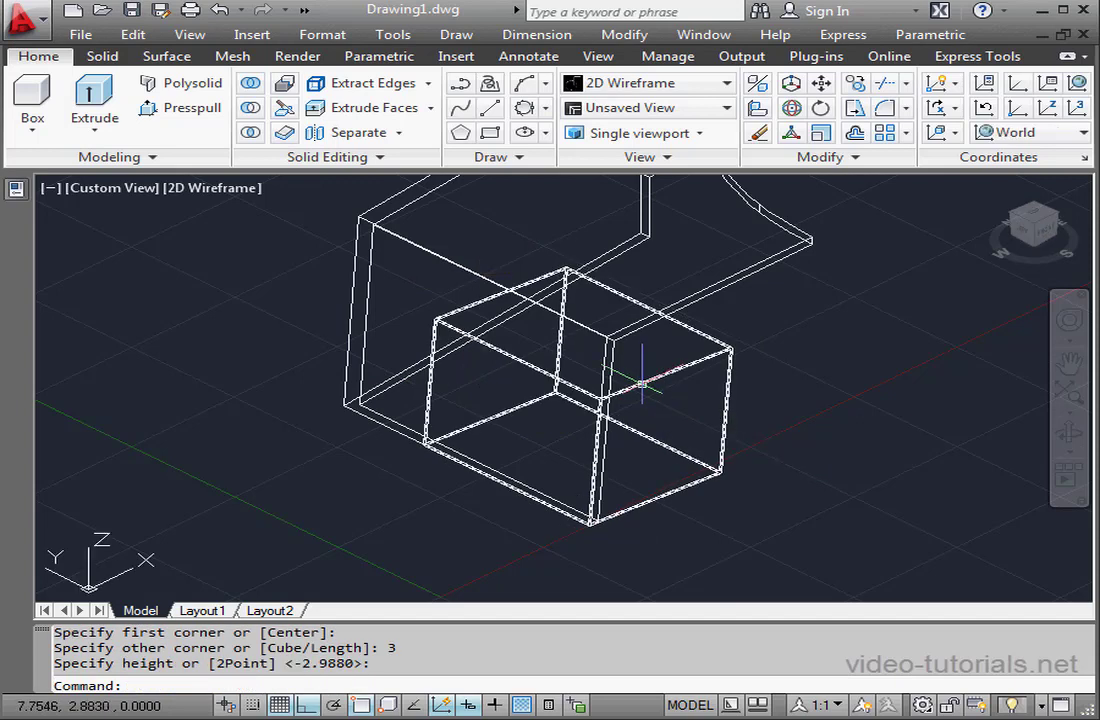
Subtract the box from the shelled solid to cut a rectangular opening in the end wall
{"action": "left_click", "coordinate": [251, 110]}
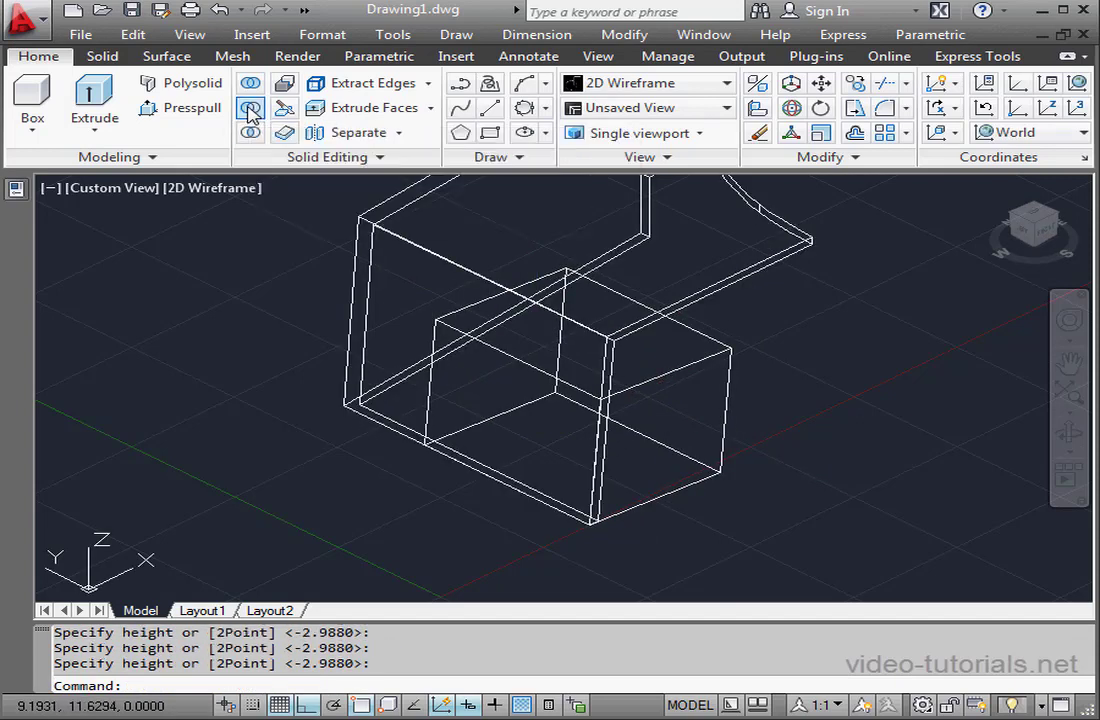
{"action": "left_click", "coordinate": [387, 209]}
{"action": "key", "text": "Return"}
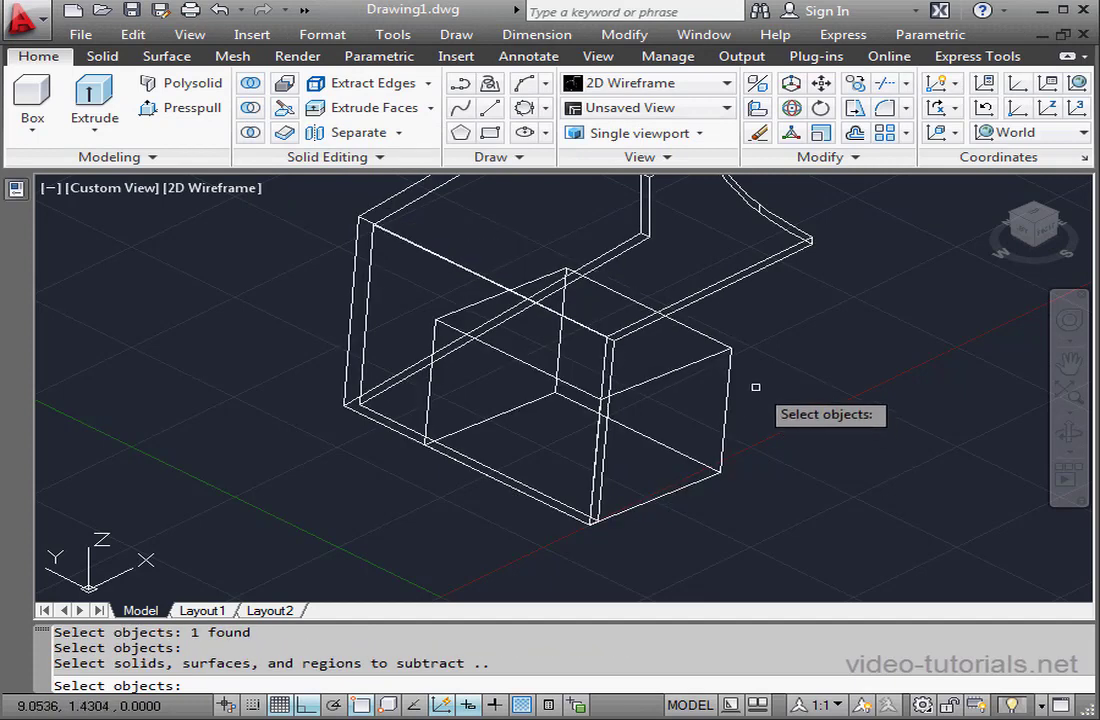
{"action": "left_click", "coordinate": [729, 380]}
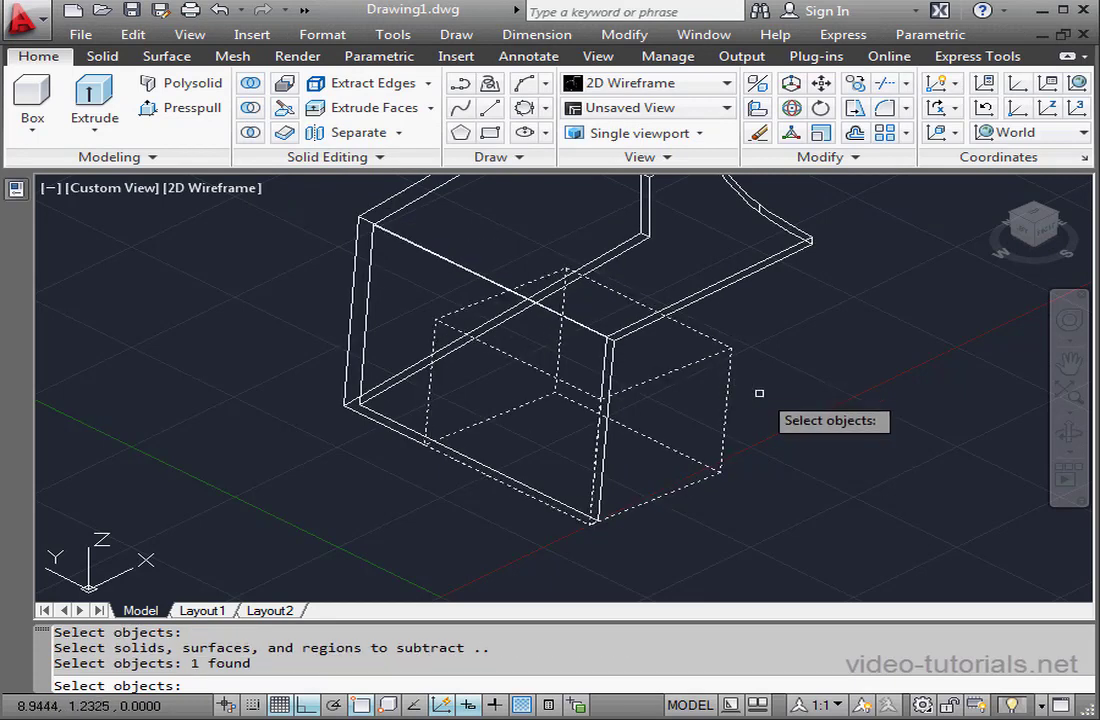
{"action": "key", "text": "Return"}
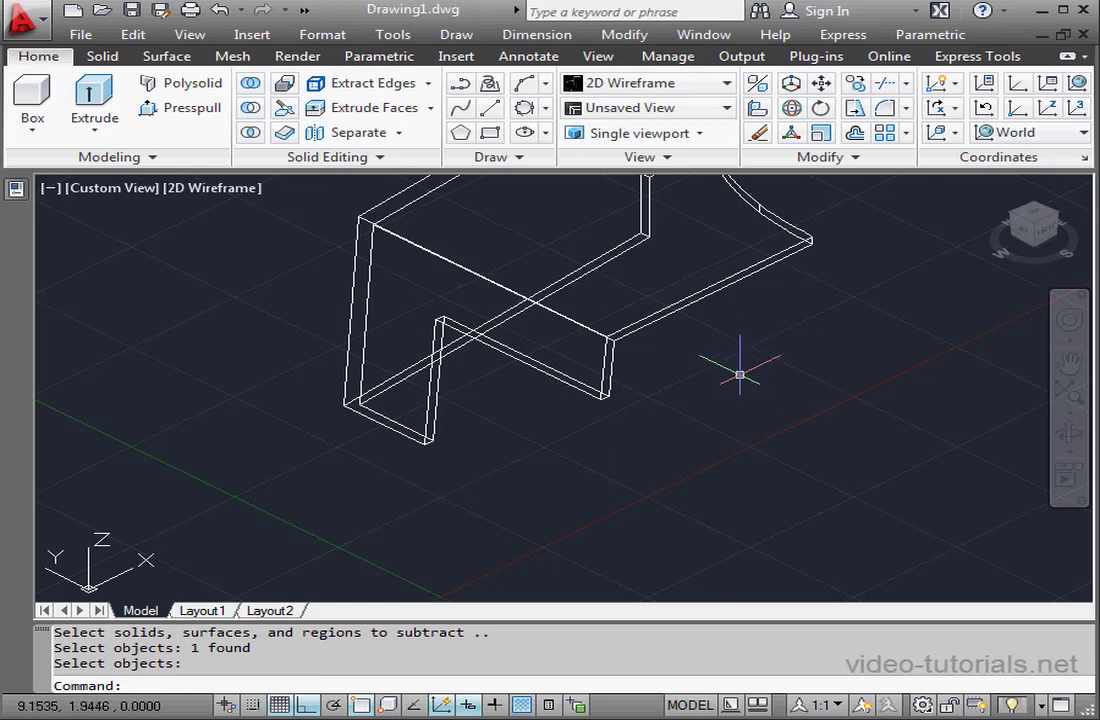
Fillet the inner vertical edge between the end wall and the long back wall with radius 1
{"action": "middle_click_drag", "start_coordinate": [735, 366], "coordinate": [599, 447]}
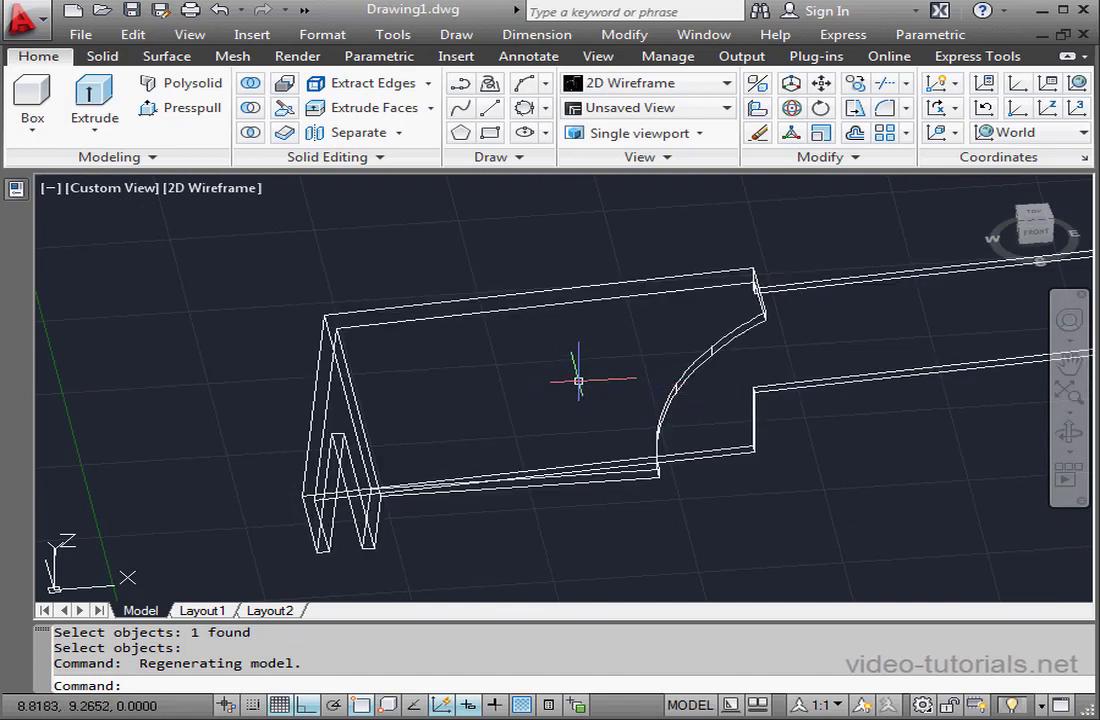
{"action": "left_click", "coordinate": [100, 57]}
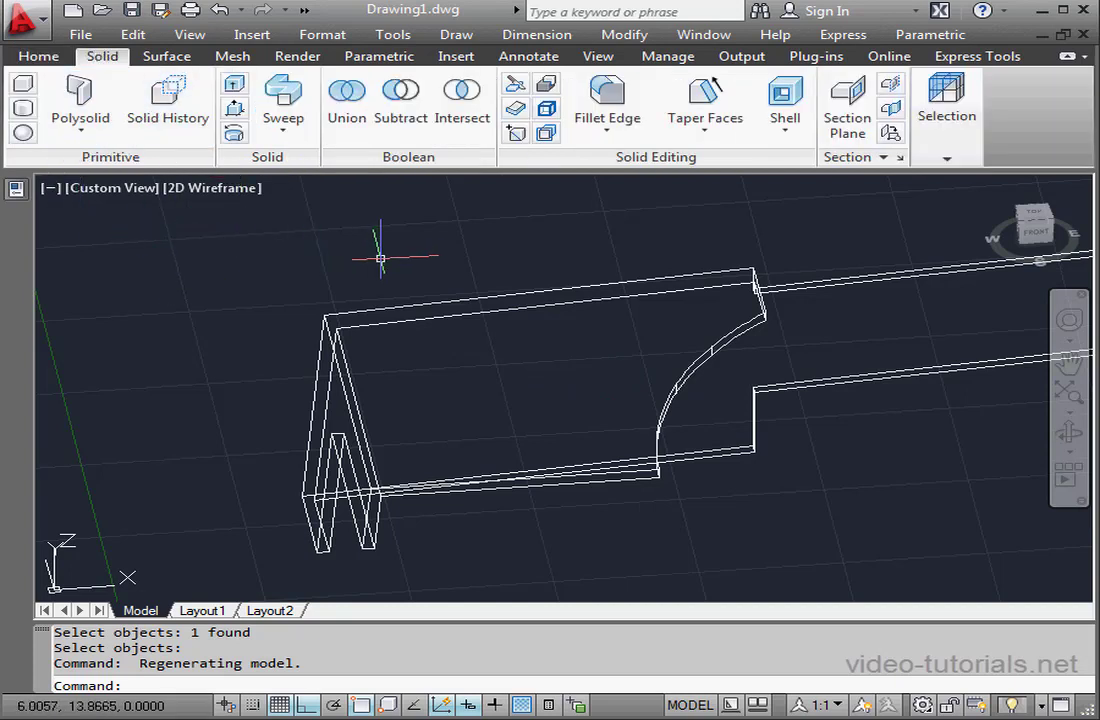
{"action": "left_click", "coordinate": [607, 105]}
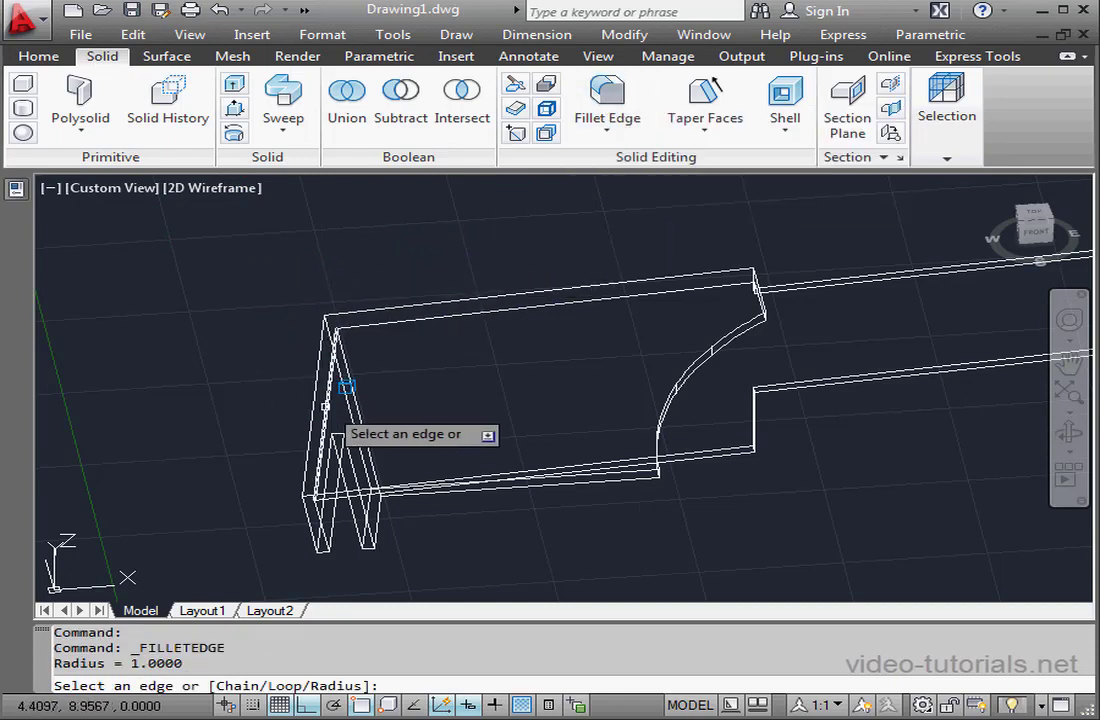
{"action": "left_click", "coordinate": [326, 405]}
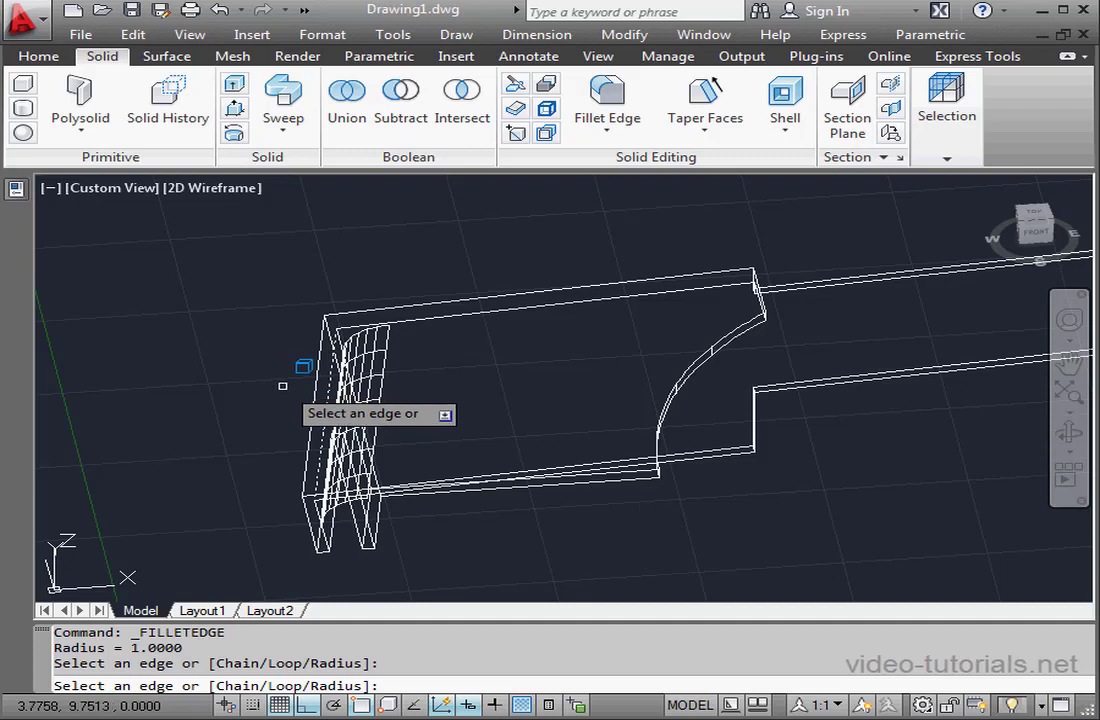
{"action": "key", "text": "Return"}
{"action": "key", "text": "Return"}
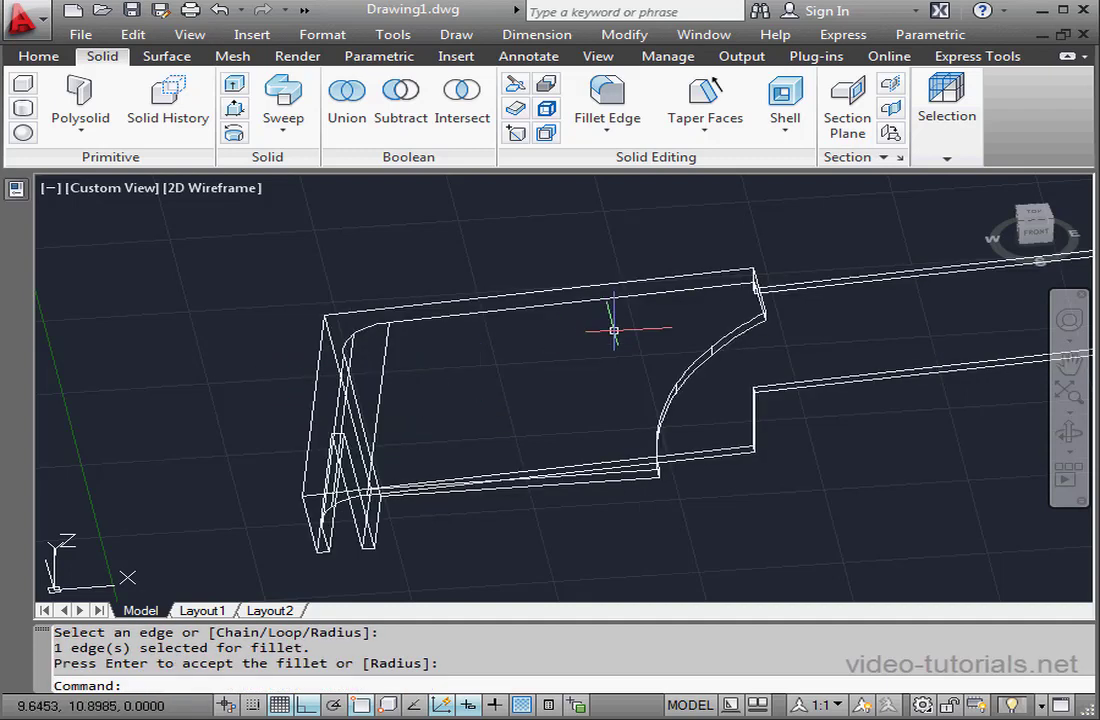
Fillet the matching outer vertical edge between the end wall and the back wall with radius 1.2
{"action": "left_click", "coordinate": [607, 95]}
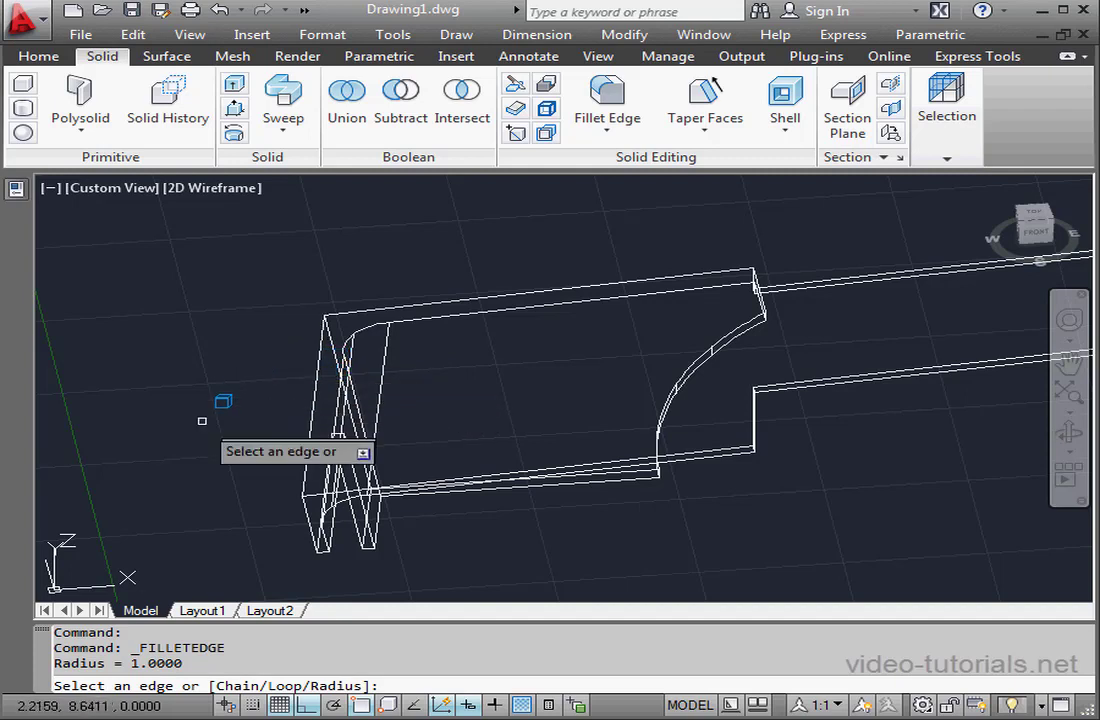
{"action": "right_click", "coordinate": [230, 494]}
{"action": "left_click", "coordinate": [312, 375]}
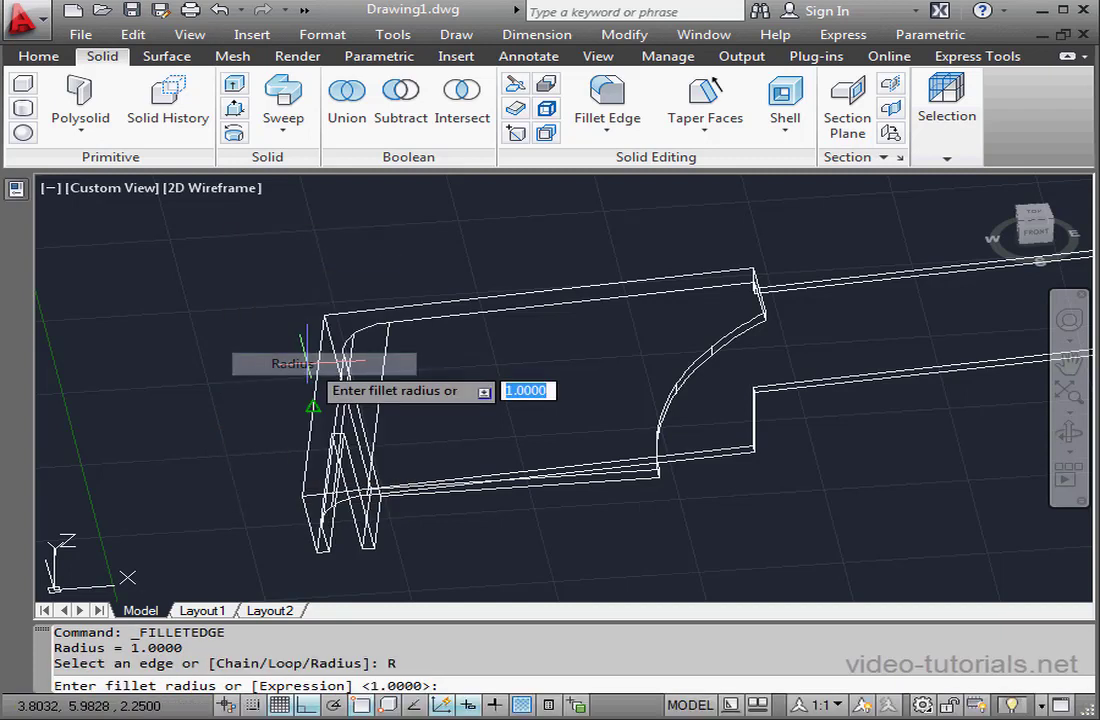
{"action": "type", "text": "1"}
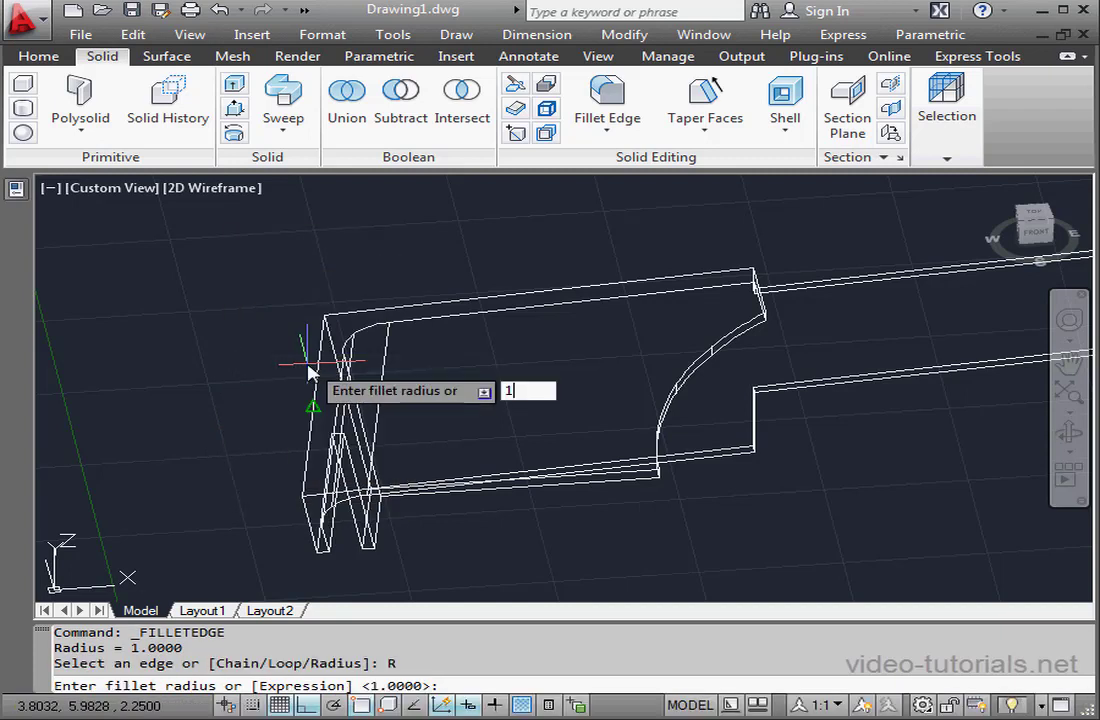
{"action": "type", "text": ".2"}
{"action": "key", "text": "Return"}
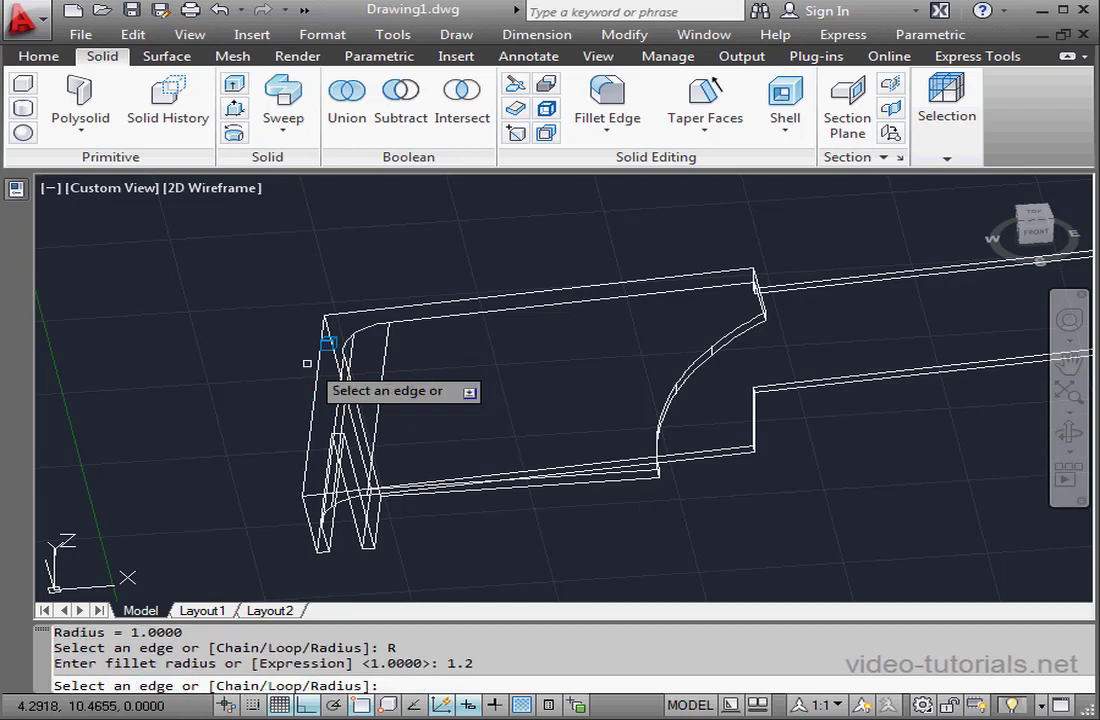
{"action": "left_click", "coordinate": [322, 346]}
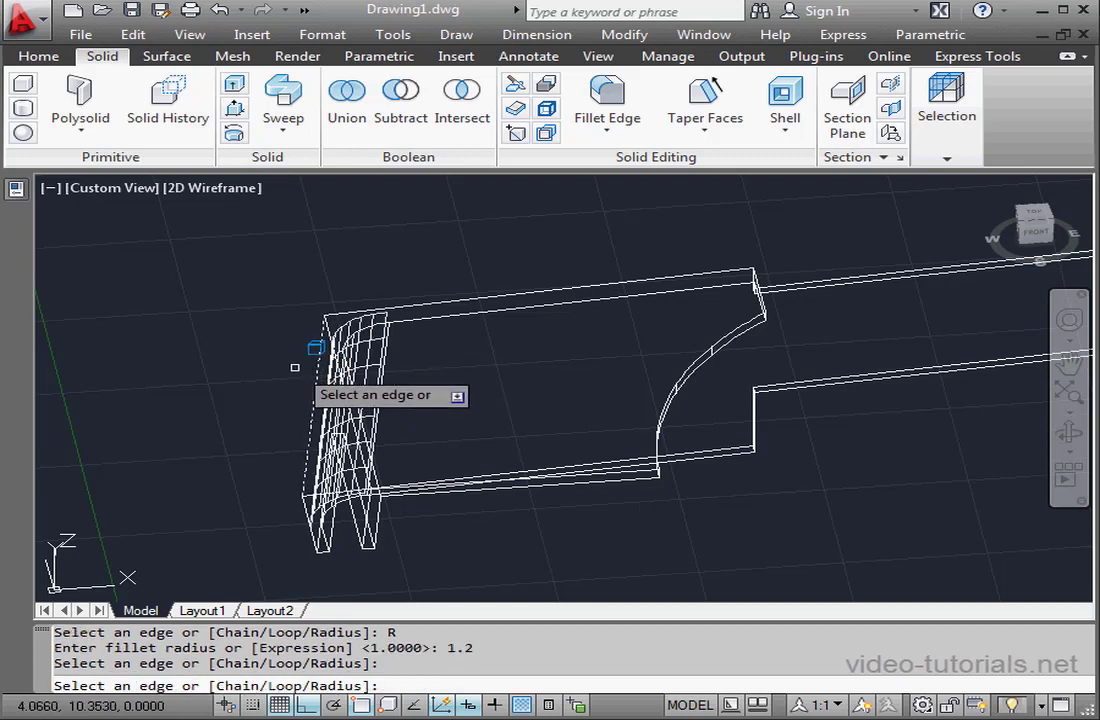
{"action": "key", "text": "Return"}
{"action": "key", "text": "Return"}
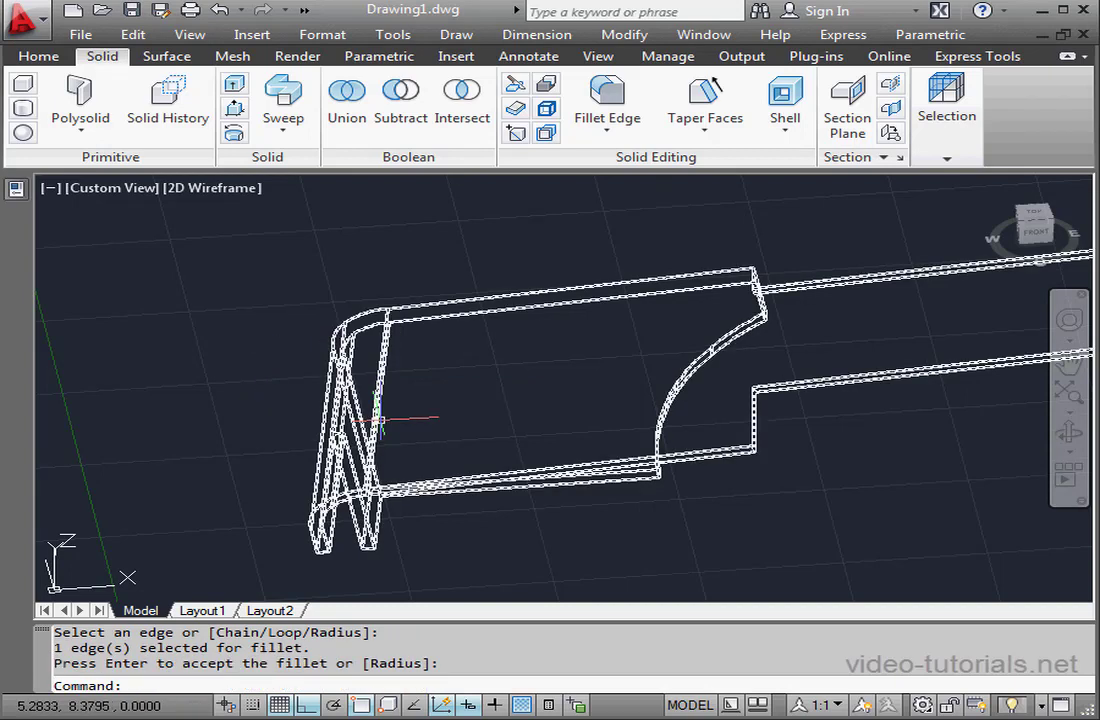
Fillet the three inner edges where the top plate meets the back wall, rounded corner and end wall with radius 0.25
{"action": "left_click", "coordinate": [609, 95]}
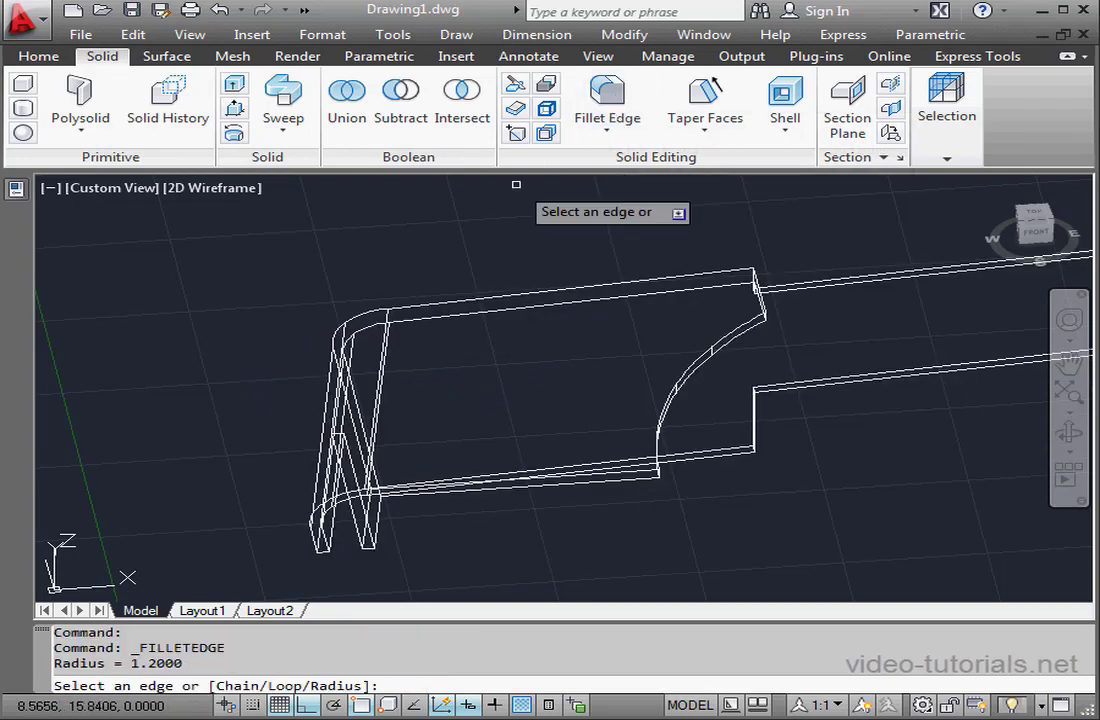
{"action": "right_click", "coordinate": [486, 257]}
{"action": "left_click", "coordinate": [548, 391]}
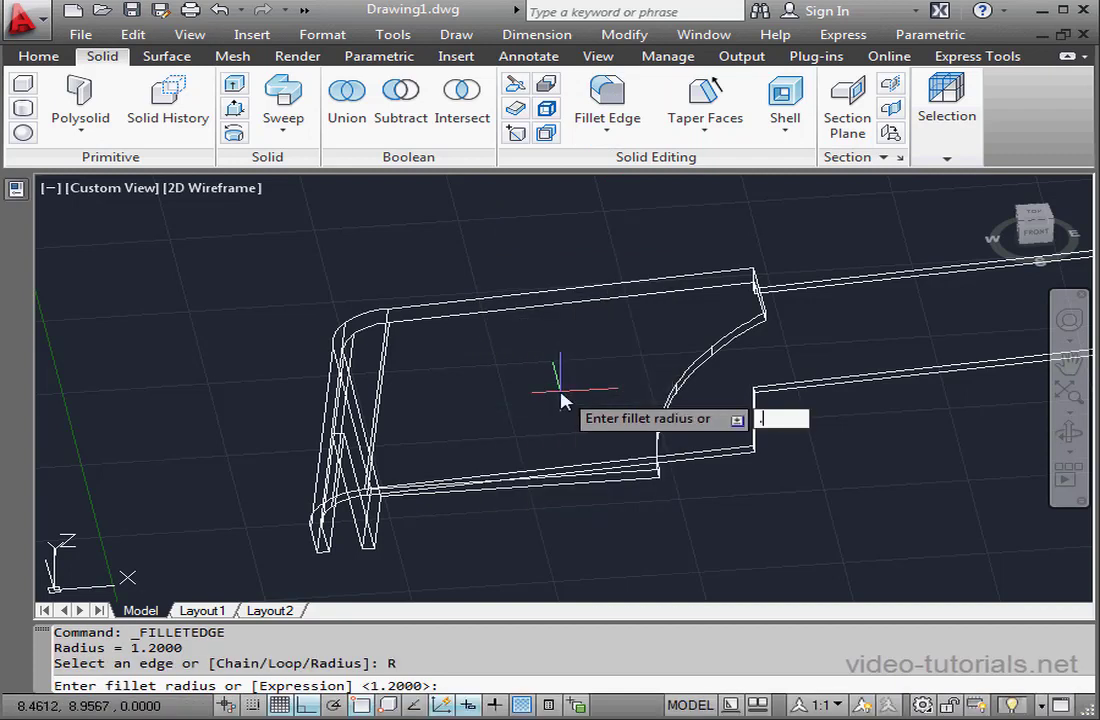
{"action": "type", "text": ".25"}
{"action": "key", "text": "Return"}
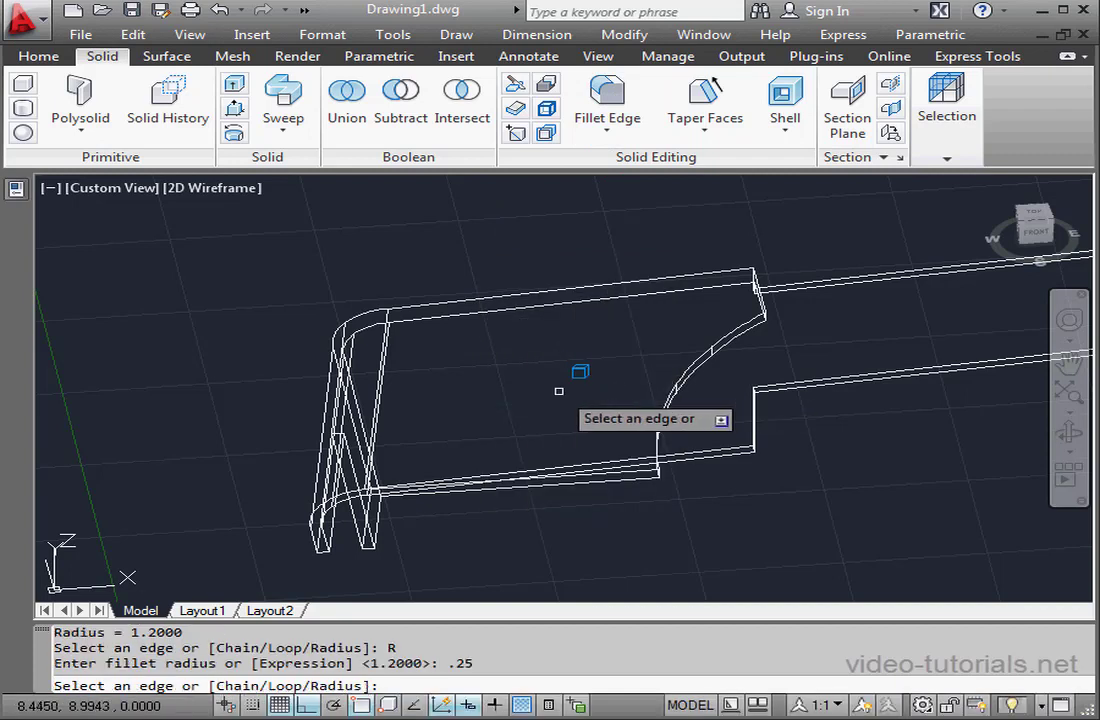
{"action": "left_click", "coordinate": [565, 291]}
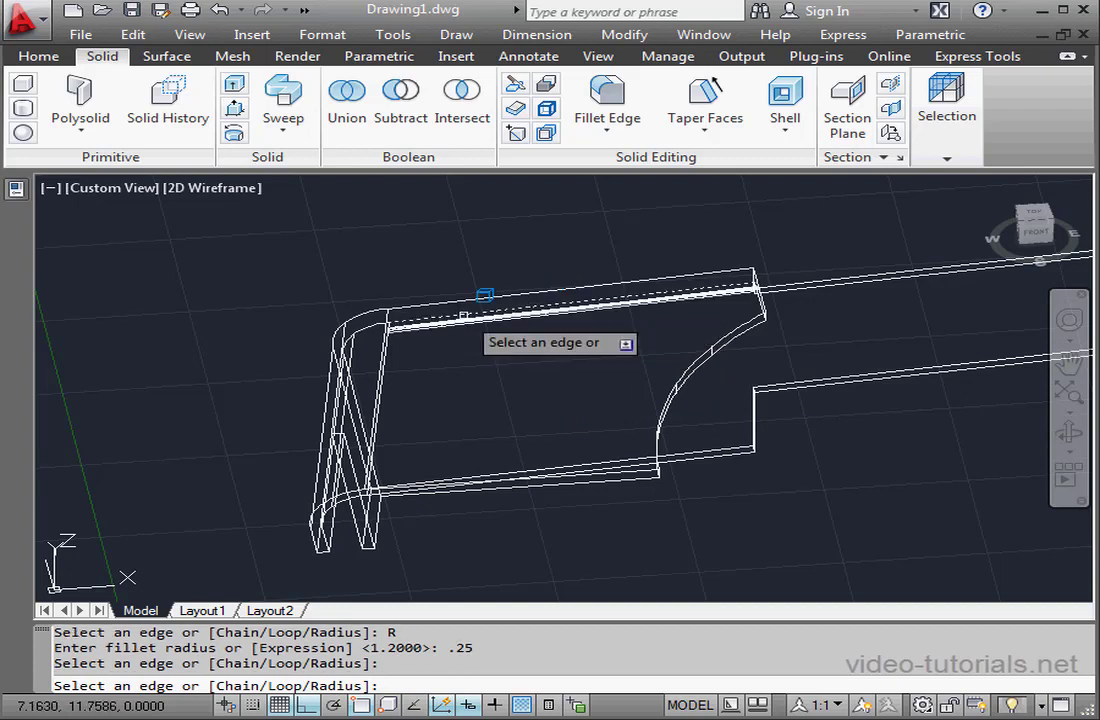
{"action": "left_click", "coordinate": [360, 331]}
{"action": "left_click", "coordinate": [355, 403]}
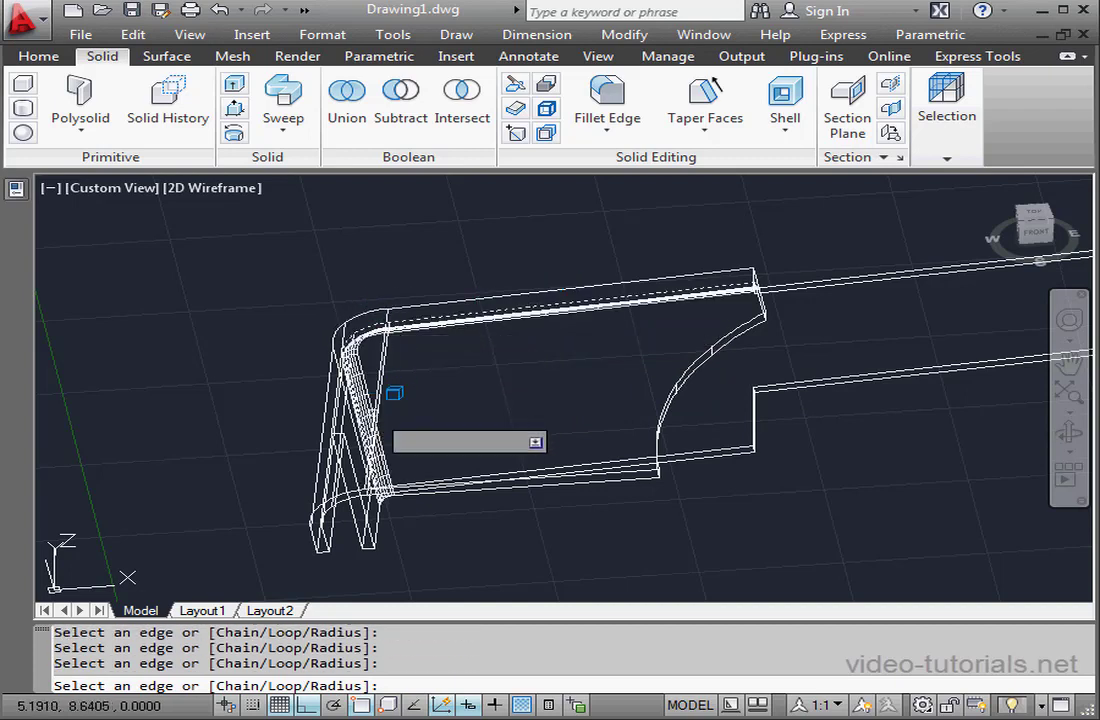
{"action": "key", "text": "Return"}
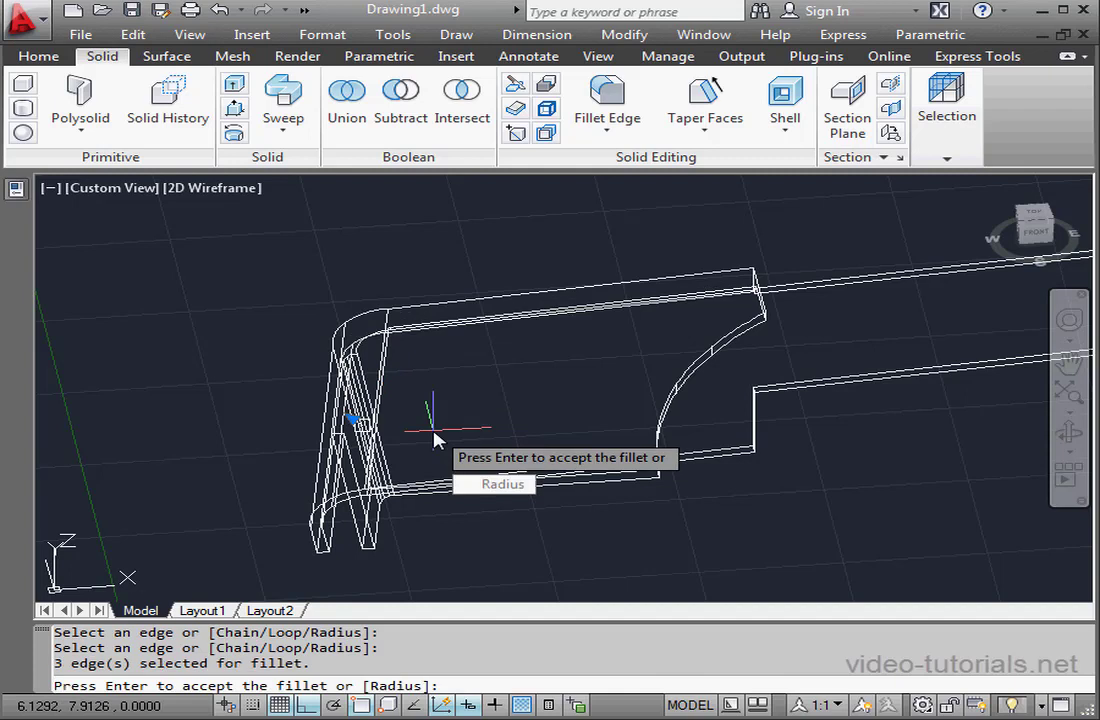
{"action": "key", "text": "Return"}
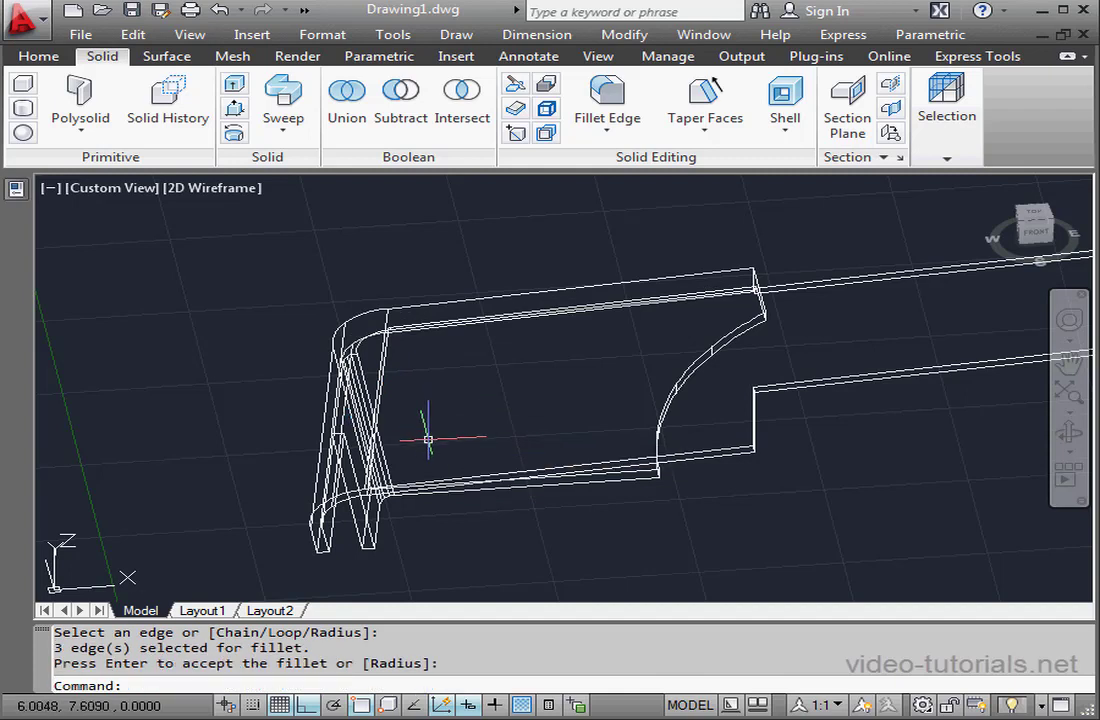
Fillet the three outer top edges along the back wall, rounded corner and end wall with radius 0.45
{"action": "left_click", "coordinate": [614, 112]}
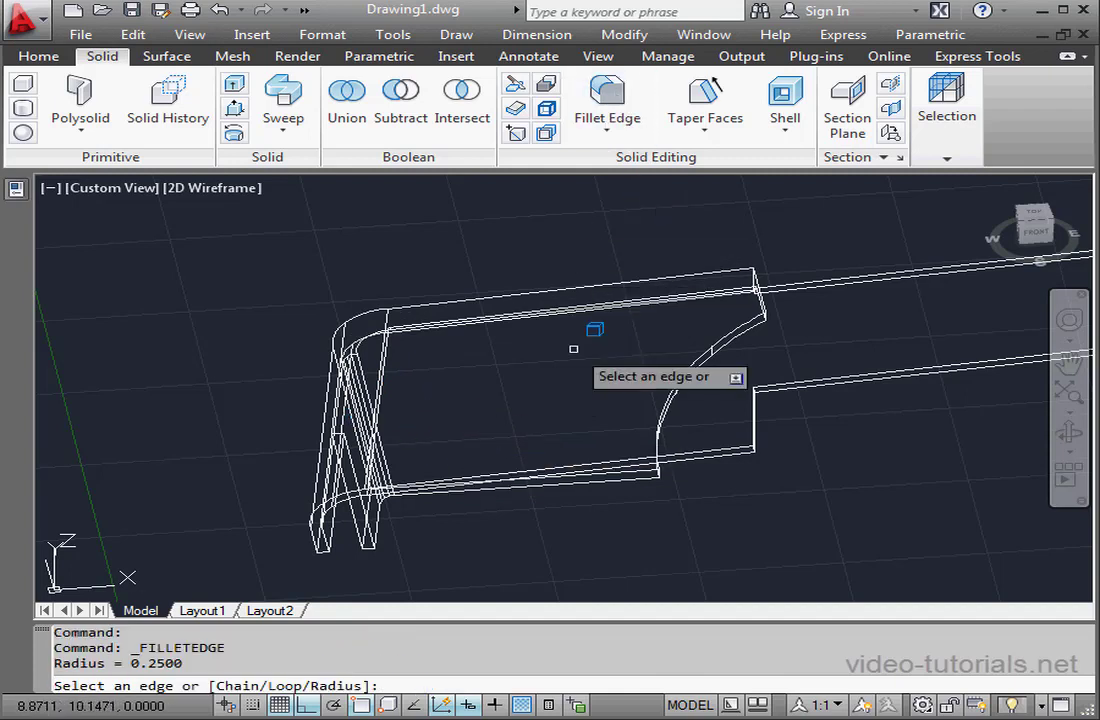
{"action": "right_click", "coordinate": [540, 419]}
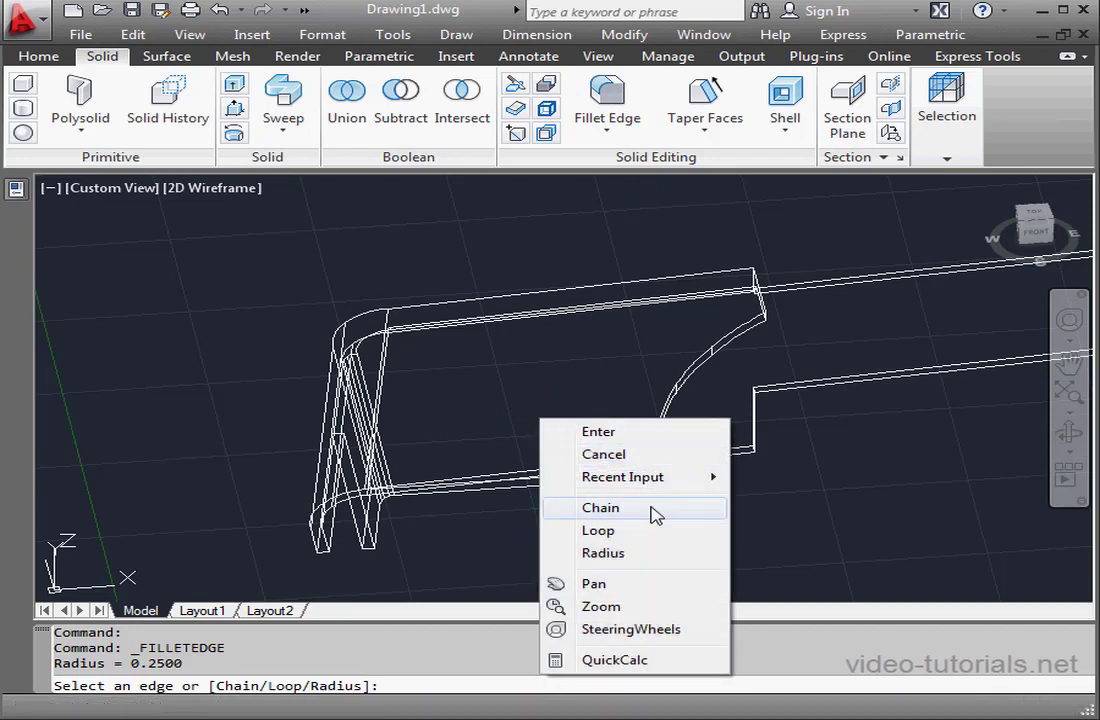
{"action": "left_click", "coordinate": [603, 553]}
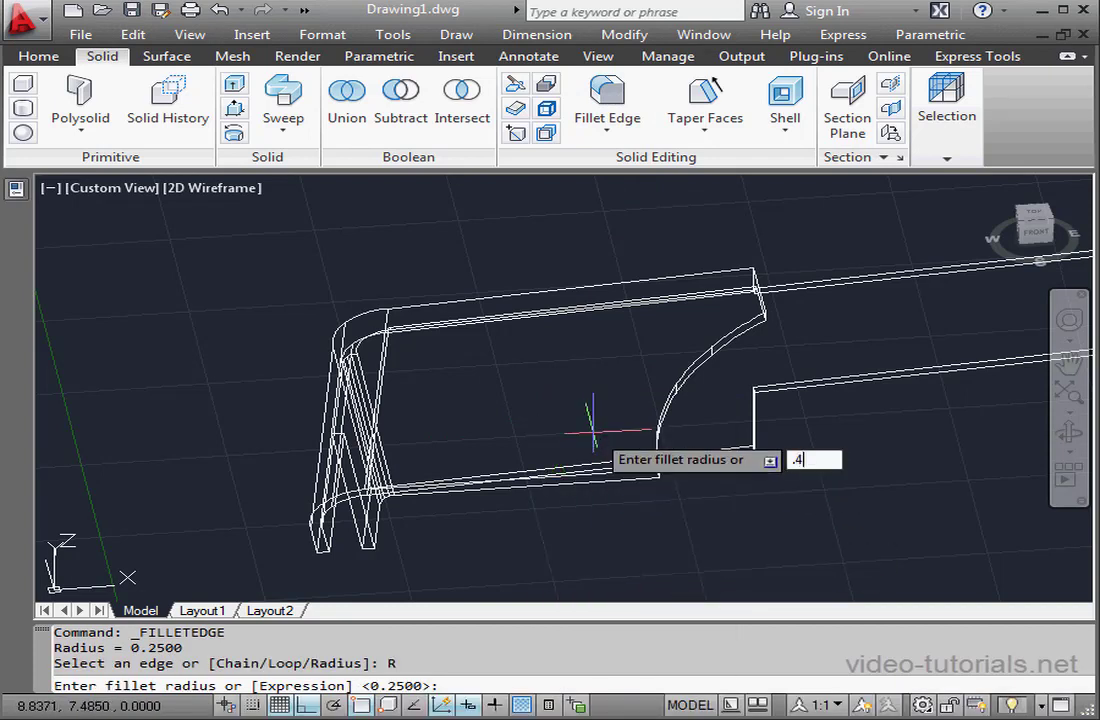
{"action": "type", "text": ".45"}
{"action": "key", "text": "Return"}
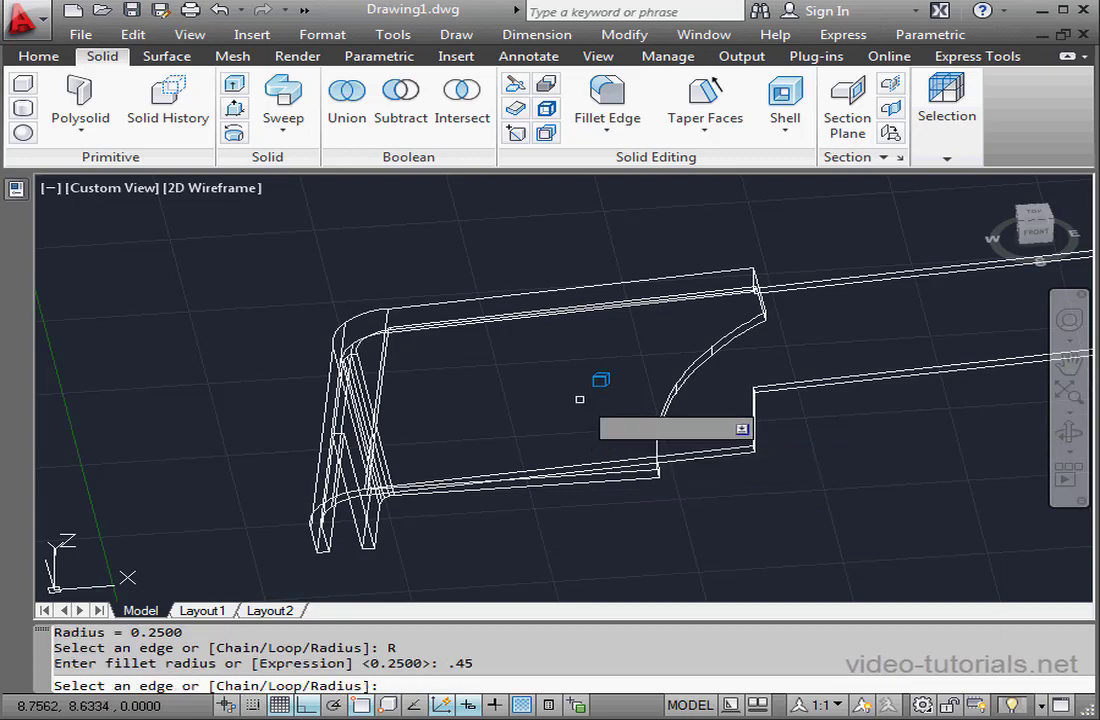
{"action": "left_click", "coordinate": [567, 290]}
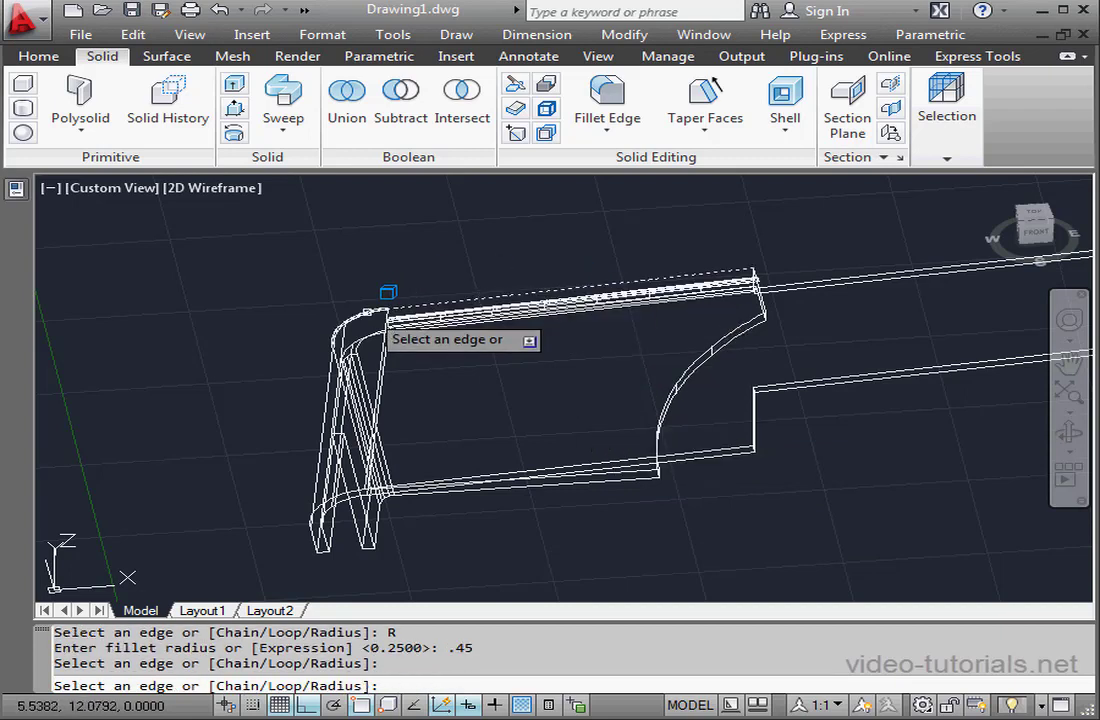
{"action": "left_click", "coordinate": [362, 311]}
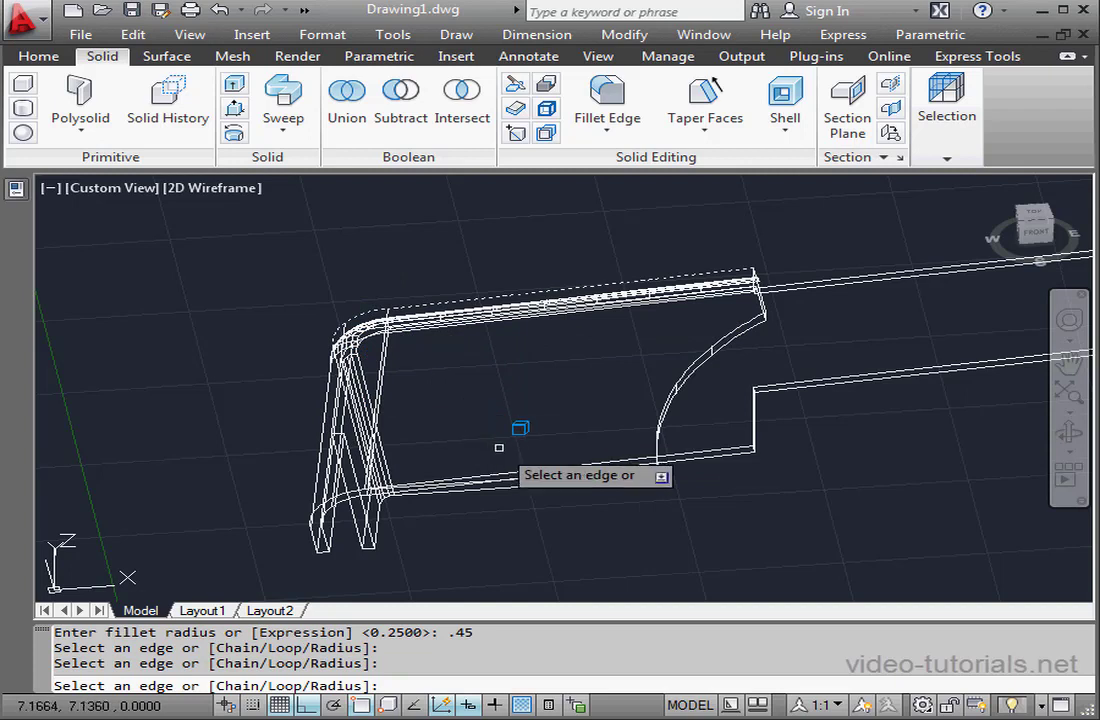
{"action": "middle_click_drag", "start_coordinate": [522, 488], "coordinate": [440, 439], "text": "shift"}
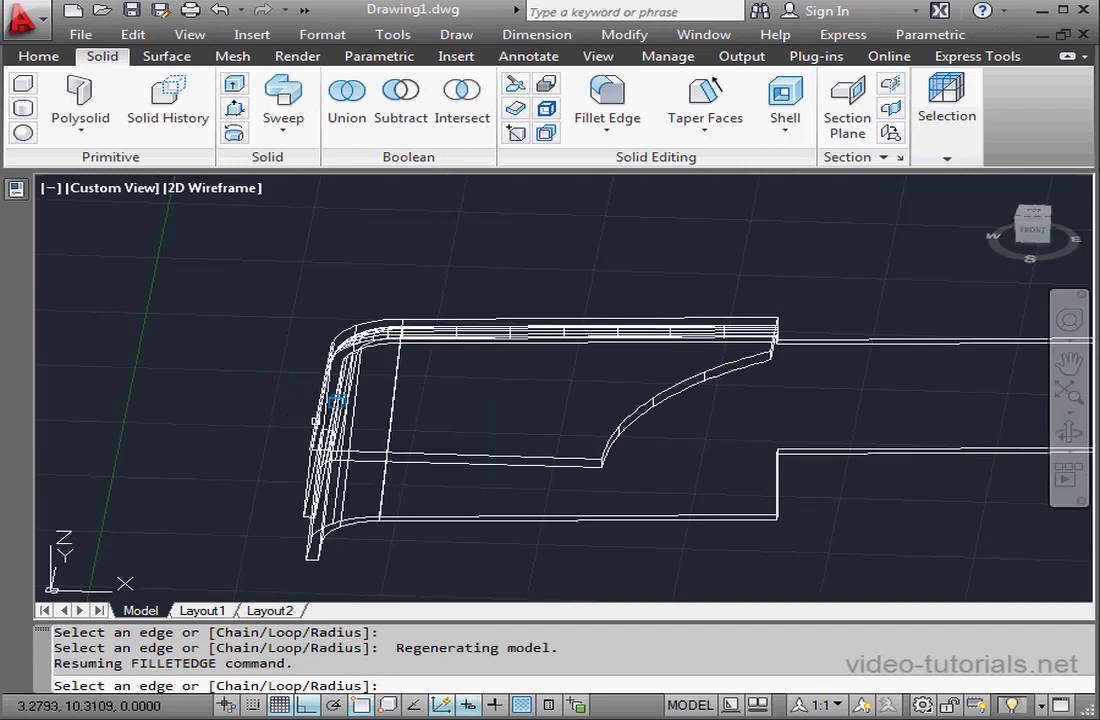
{"action": "left_click", "coordinate": [316, 421]}
{"action": "key", "text": "Return"}
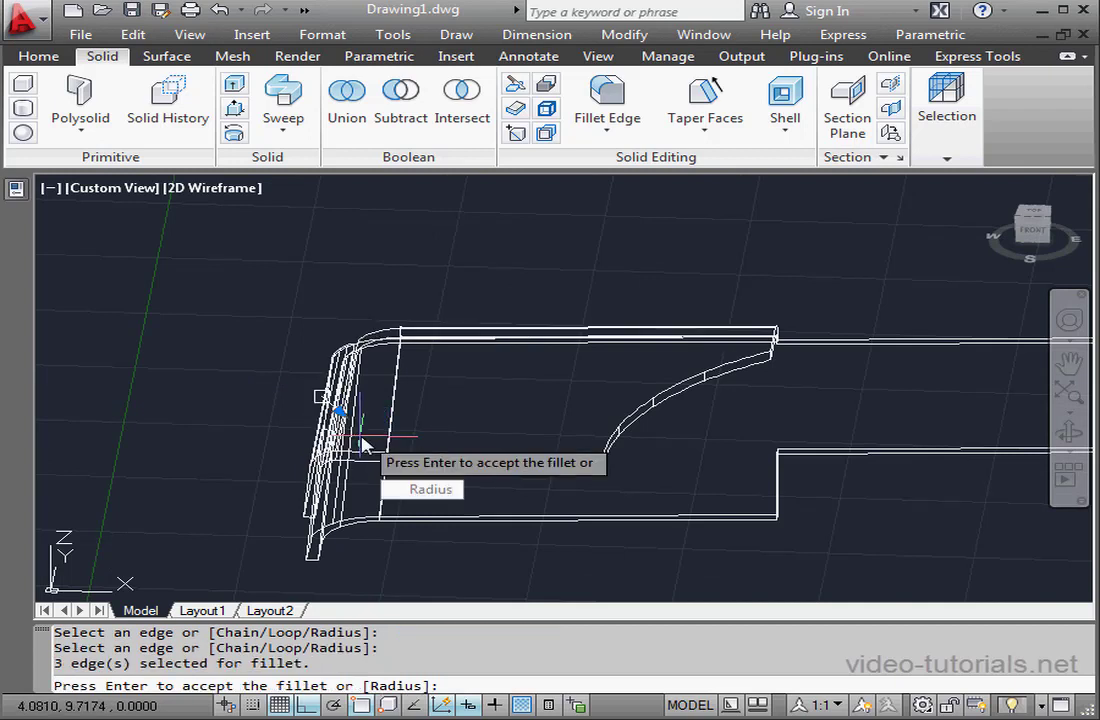
{"action": "key", "text": "Return"}
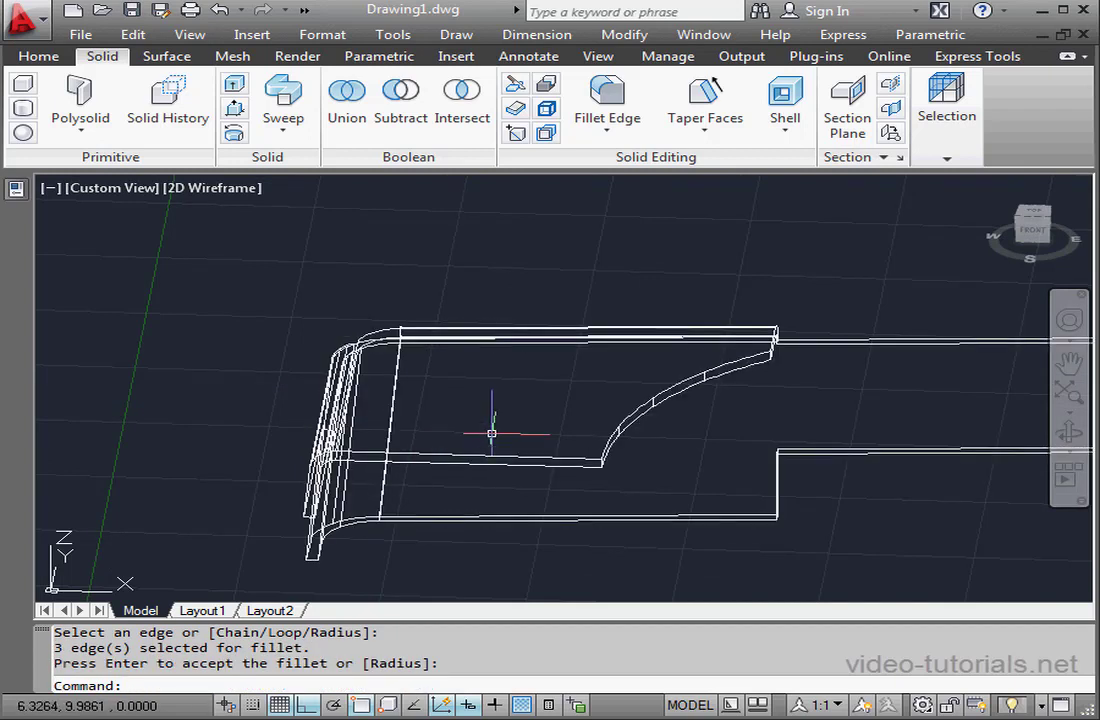
Align the UCS to the flat face of the long arm on the back wall
{"action": "left_click", "coordinate": [988, 186]}
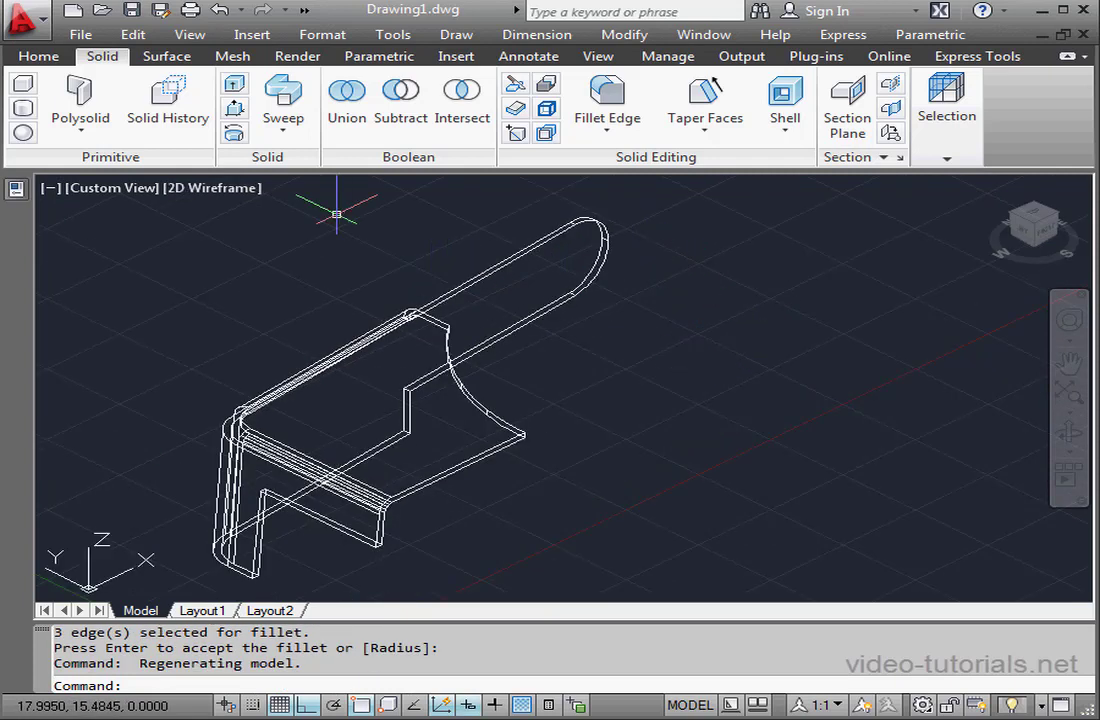
{"action": "left_click", "coordinate": [40, 56]}
{"action": "left_click", "coordinate": [956, 134]}
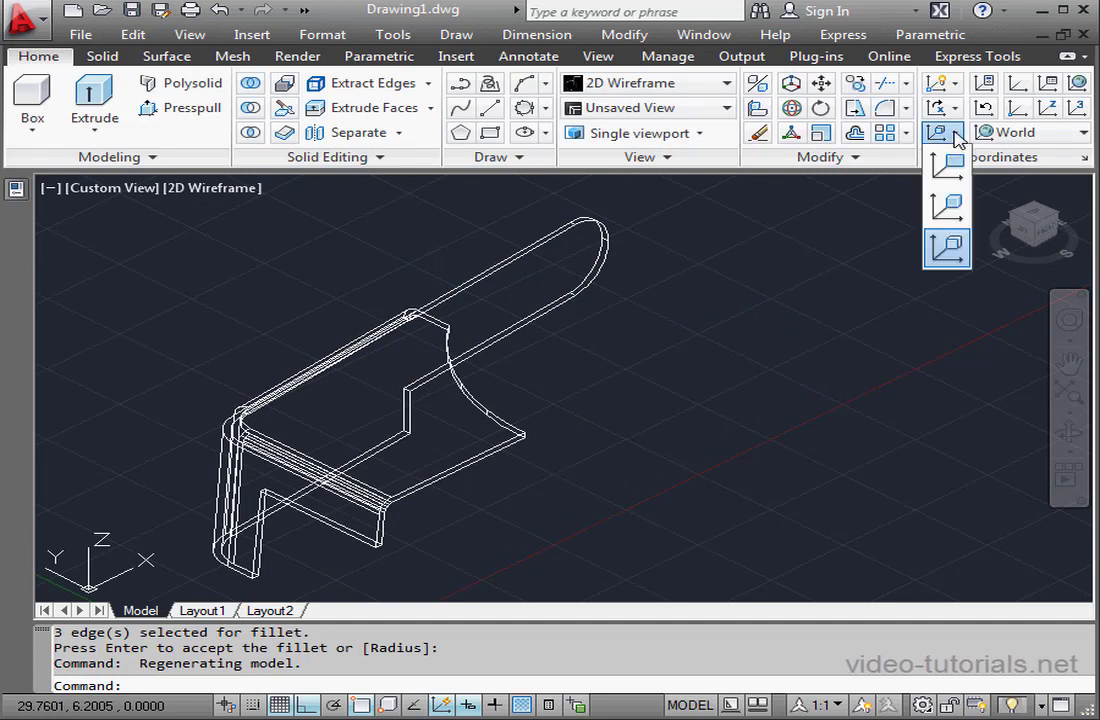
{"action": "left_click", "coordinate": [946, 247]}
{"action": "left_click", "coordinate": [503, 318]}
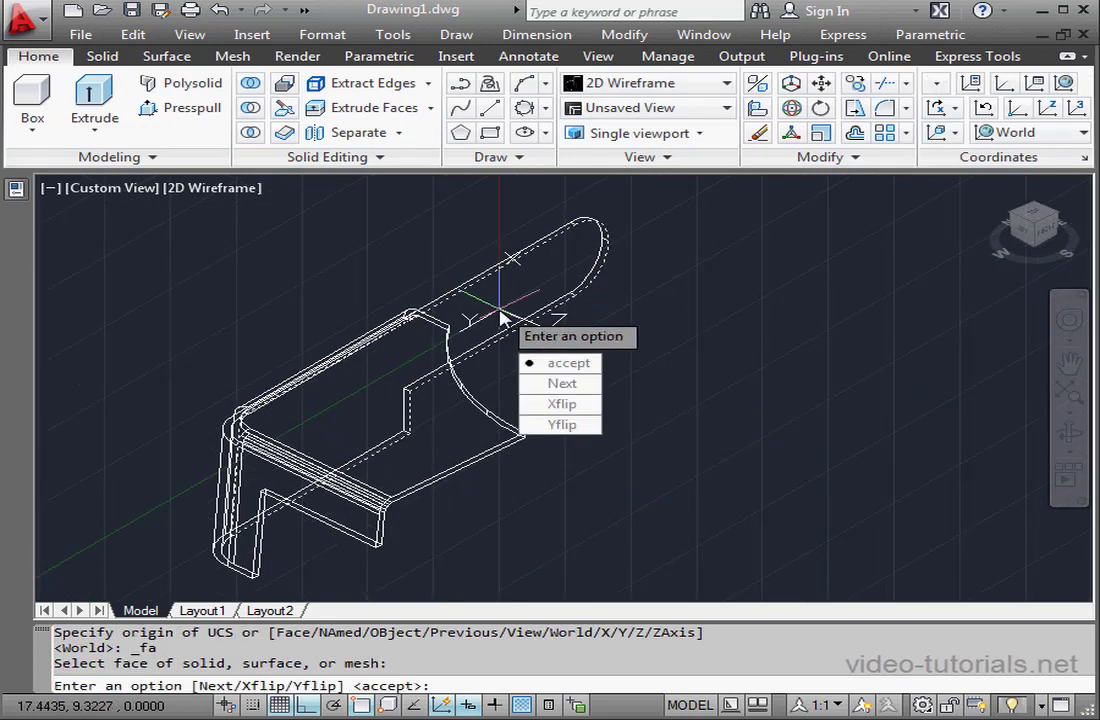
{"action": "left_click", "coordinate": [555, 363]}
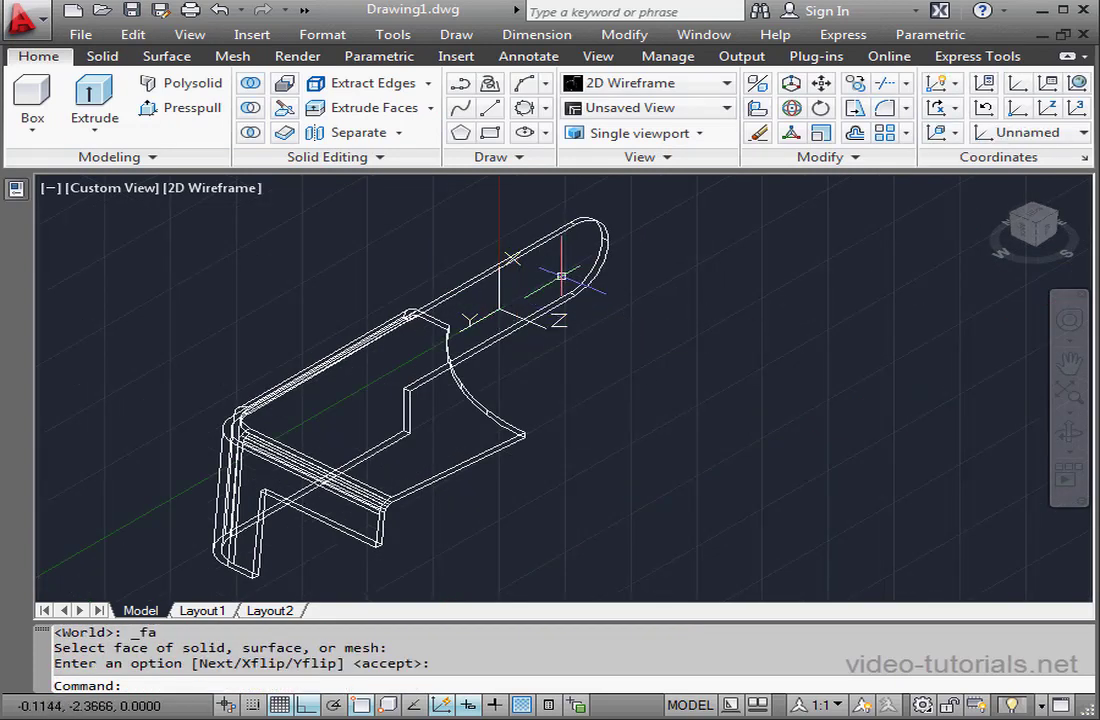
Create a cylinder of radius 0.25 centred on the arm's rounded end and extending through the arm's thickness
{"action": "left_click", "coordinate": [33, 128]}
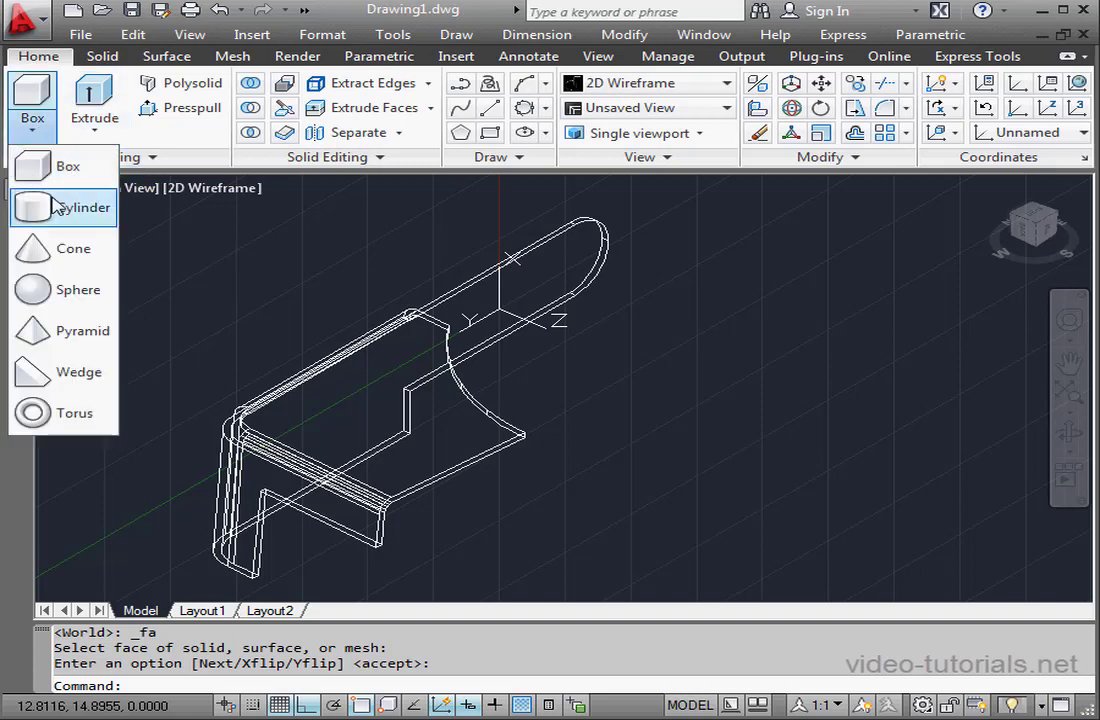
{"action": "left_click", "coordinate": [40, 206]}
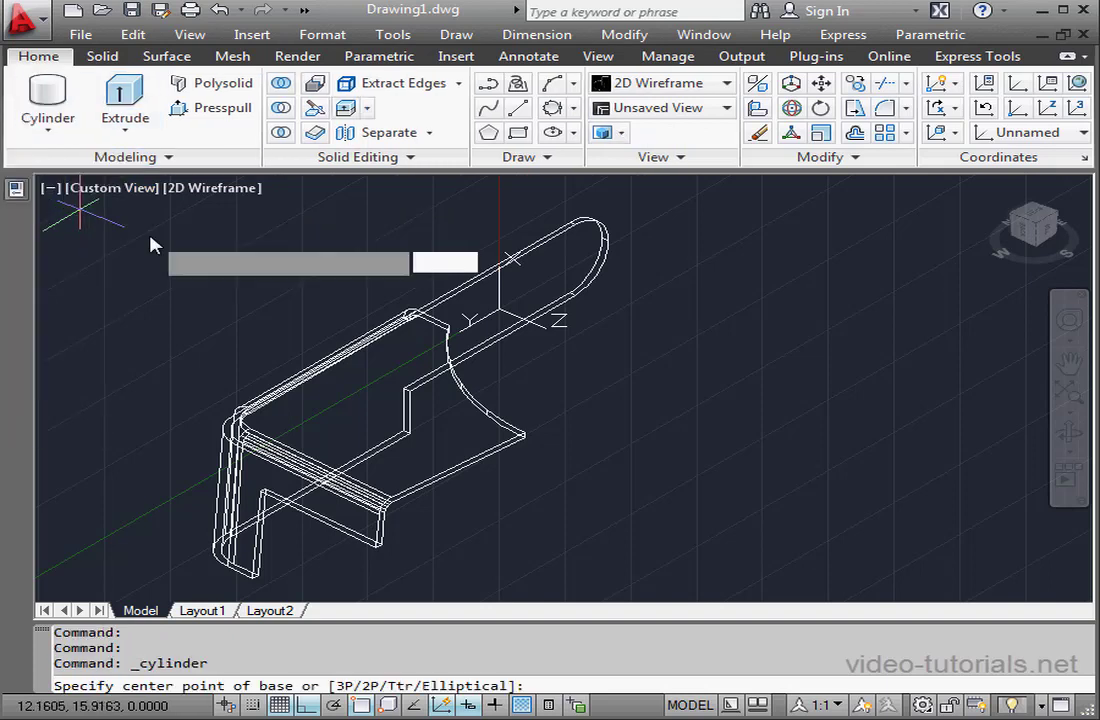
{"action": "left_click", "coordinate": [572, 260]}
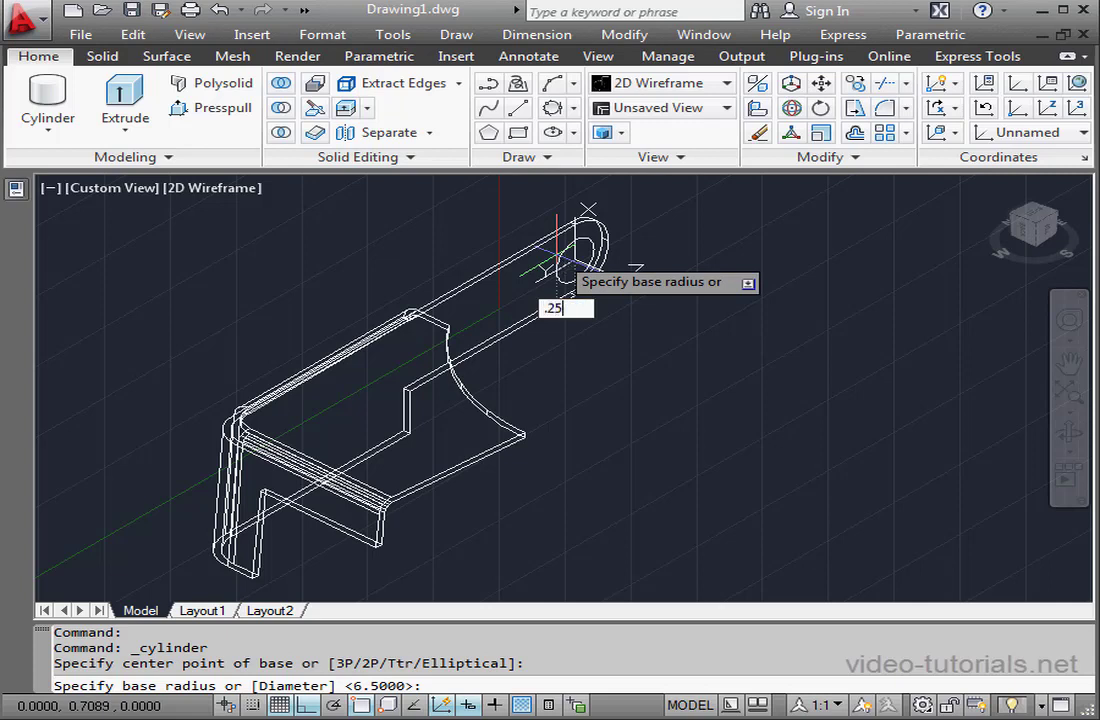
{"action": "type", "text": ".25"}
{"action": "key", "text": "Return"}
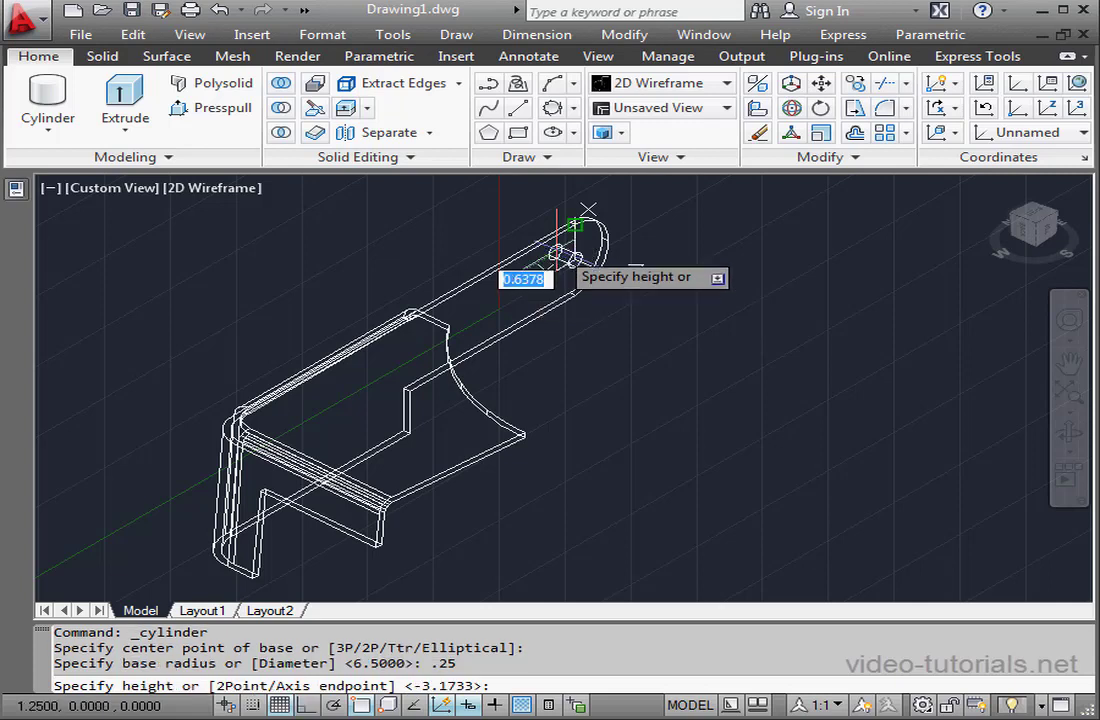
{"action": "left_click", "coordinate": [505, 232]}
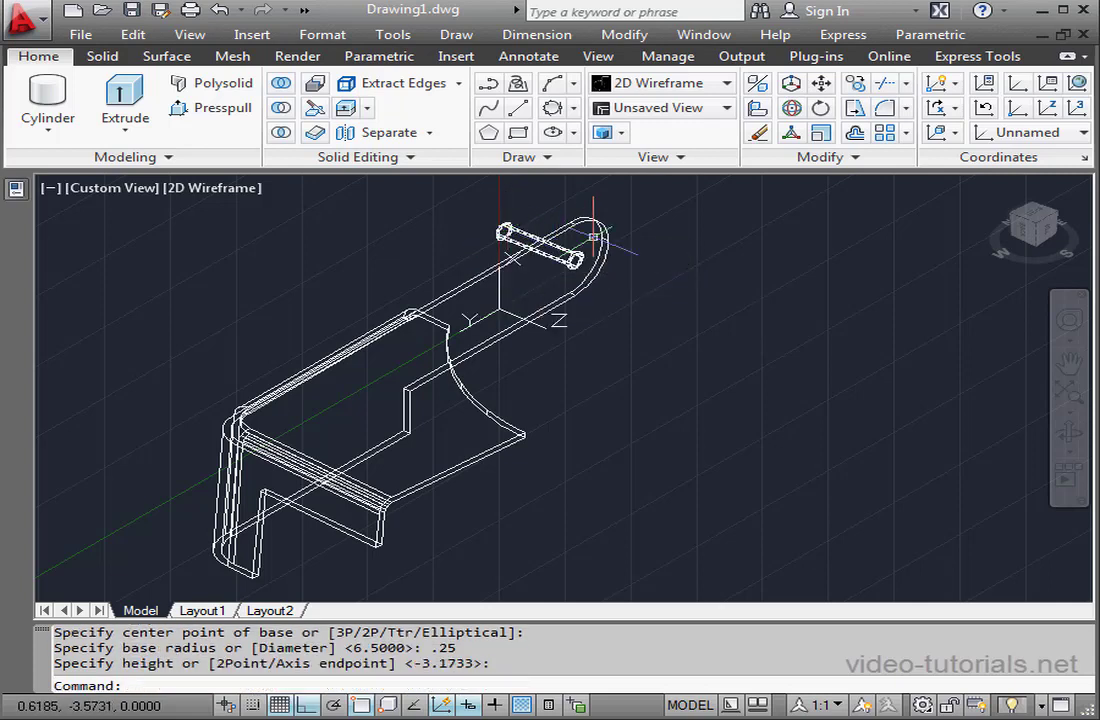
Subtract the cylinder from the solid to cut a round hole in the arm's rounded end
{"action": "left_click", "coordinate": [282, 107]}
{"action": "left_click", "coordinate": [480, 283]}
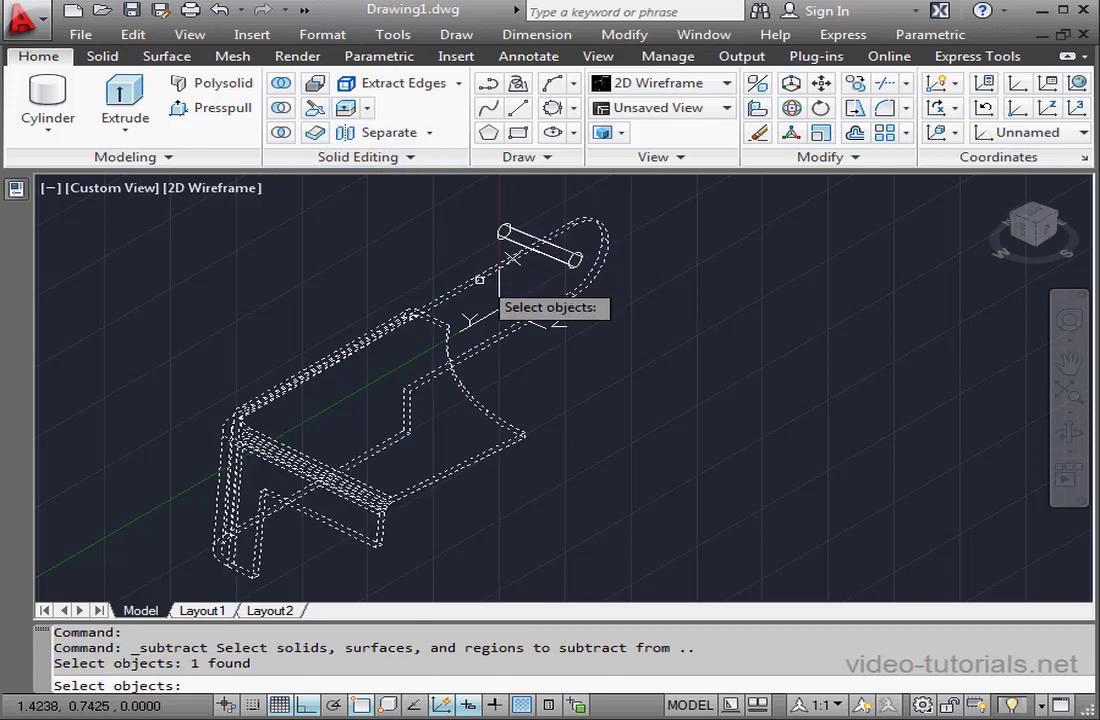
{"action": "key", "text": "Return"}
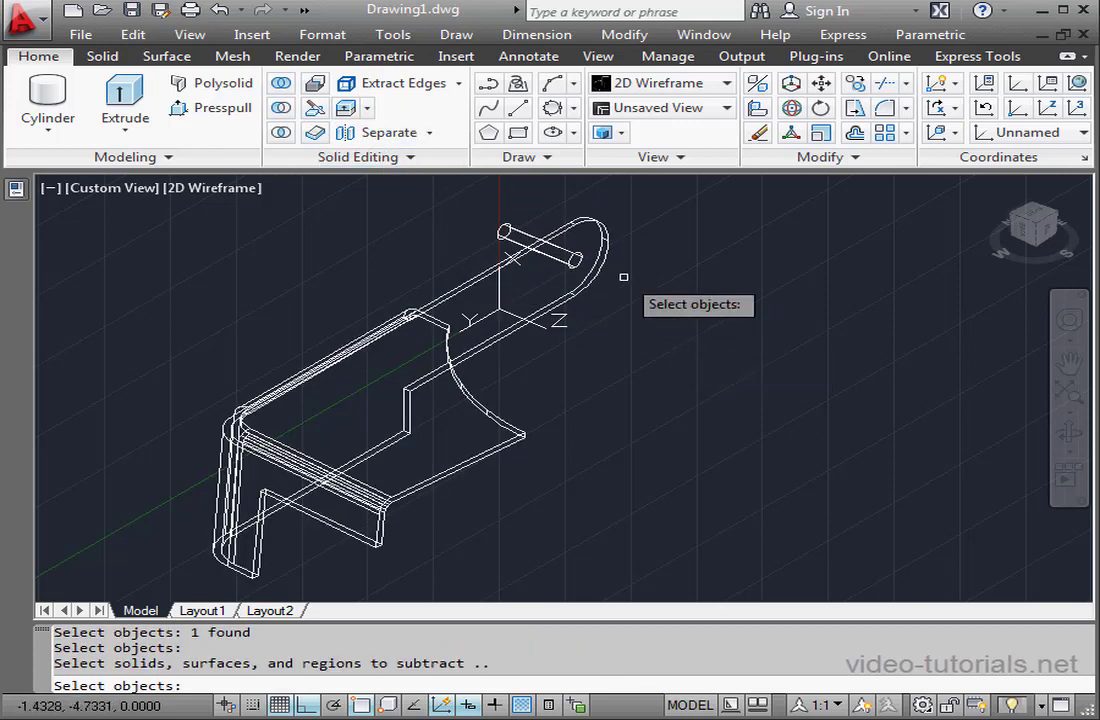
{"action": "left_click", "coordinate": [508, 232]}
{"action": "key", "text": "Return"}
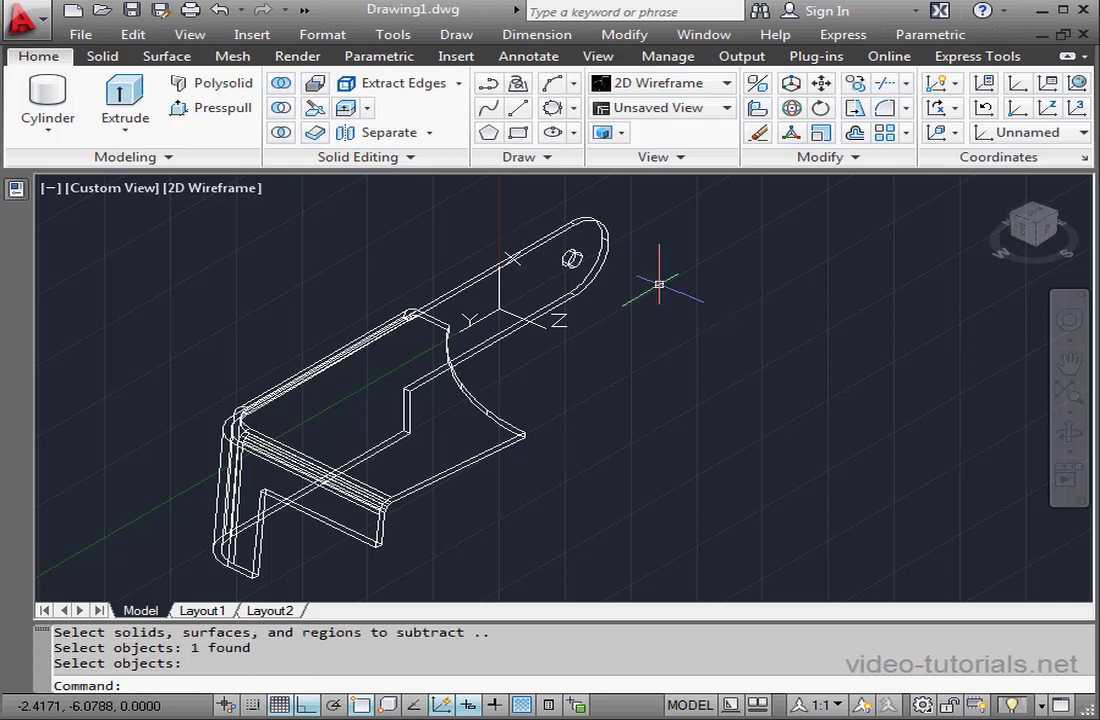
Mirror the solid in 3D about a three-point plane on its open cut face, keeping the source object
{"action": "scroll", "coordinate": [604, 439], "scroll_direction": "down", "scroll_amount": 2}
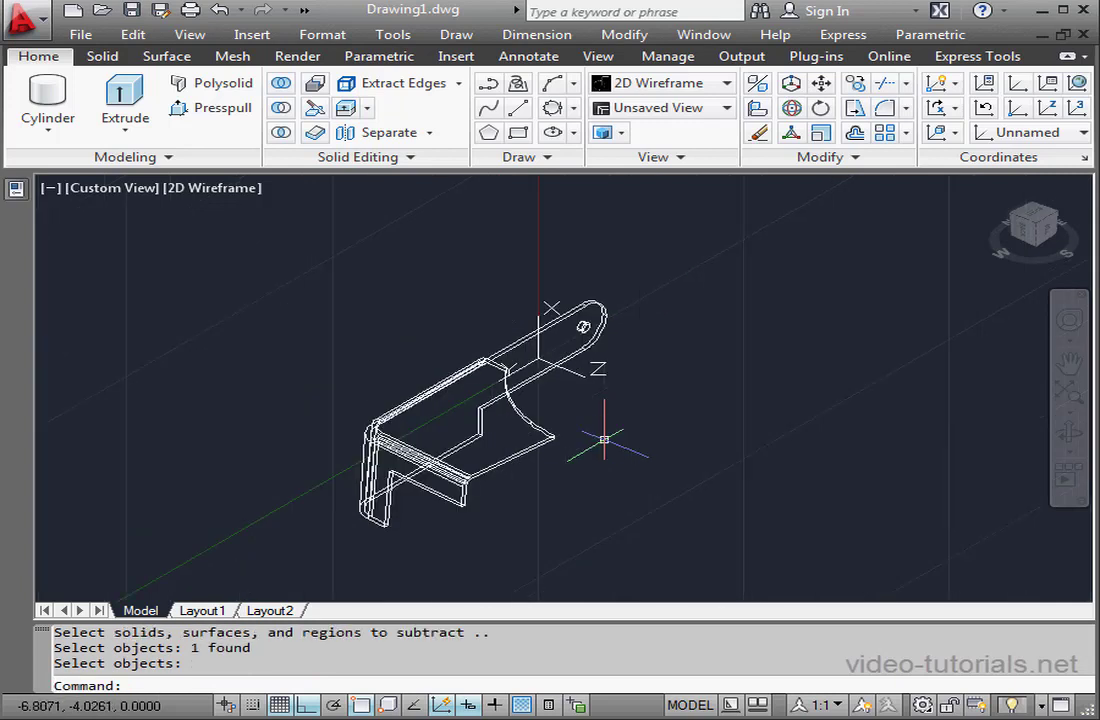
{"action": "left_click", "coordinate": [759, 83]}
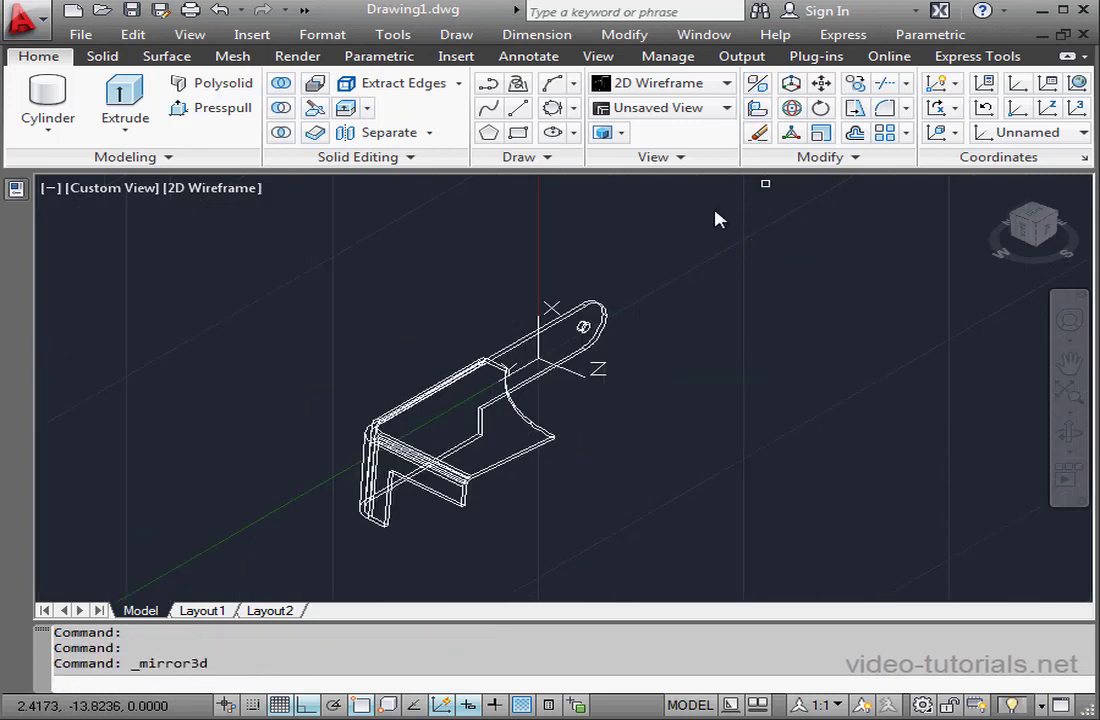
{"action": "left_click", "coordinate": [533, 341]}
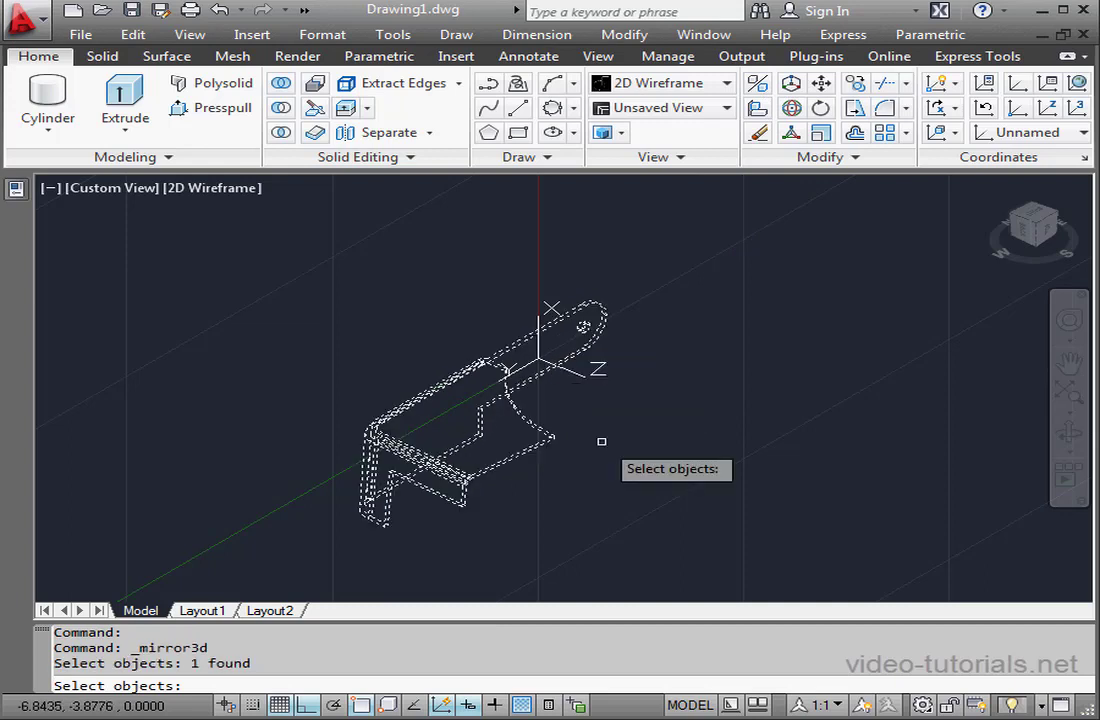
{"action": "scroll", "coordinate": [601, 441], "scroll_direction": "up", "scroll_amount": 5}
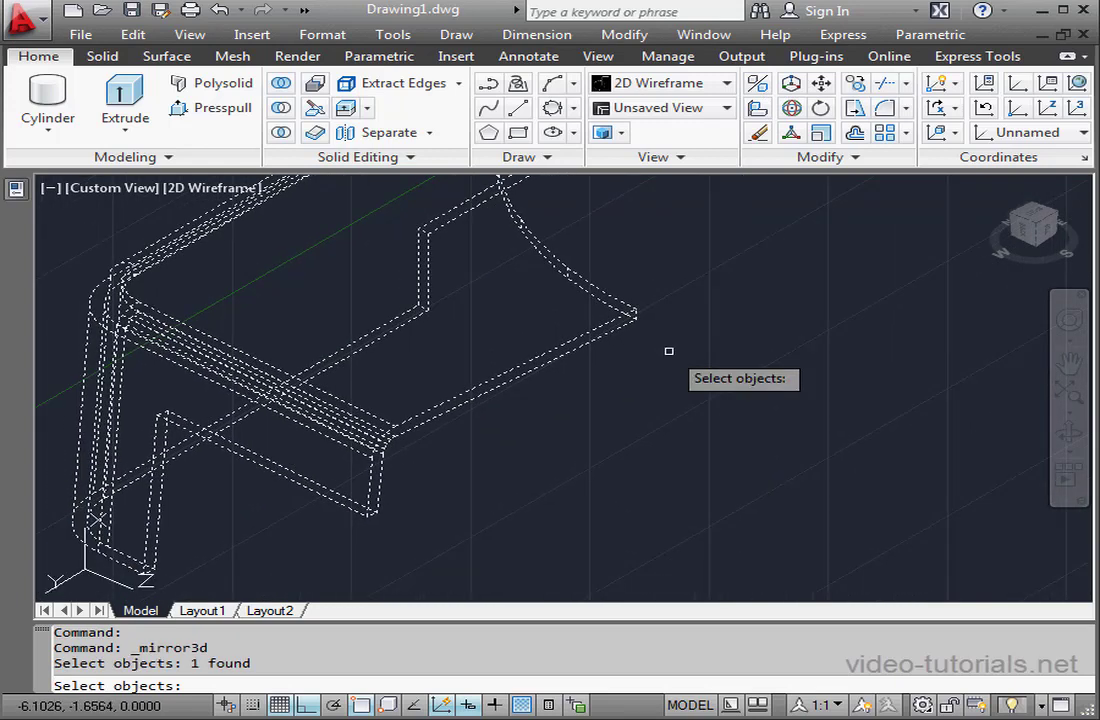
{"action": "key", "text": "Return"}
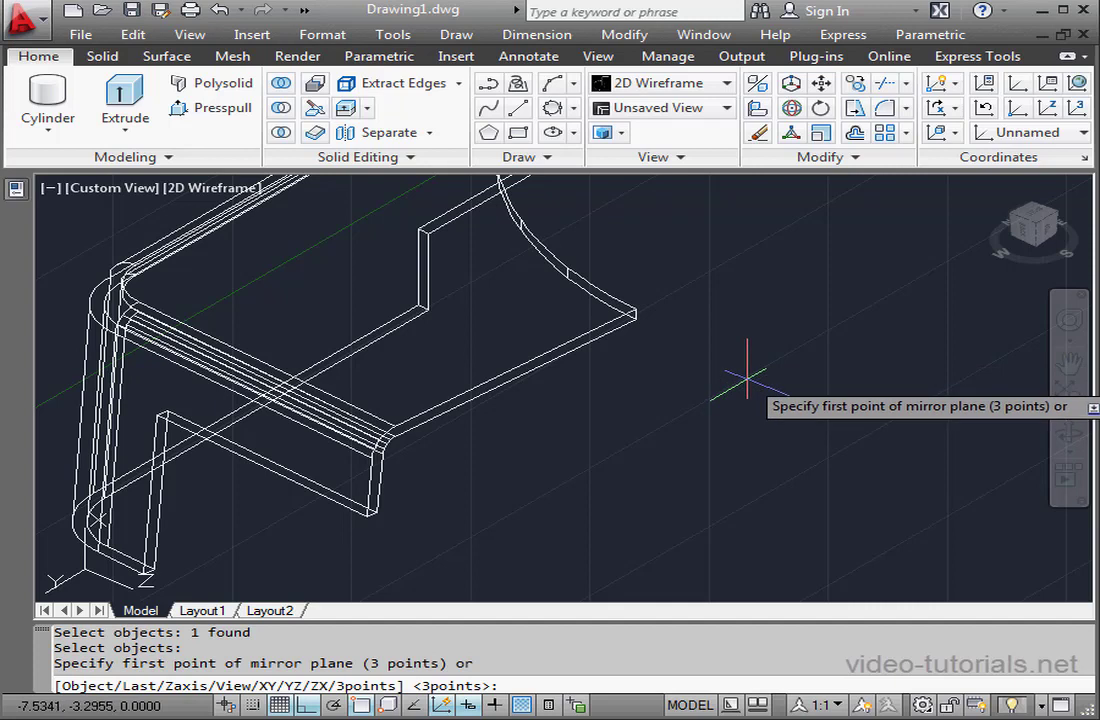
{"action": "left_click", "coordinate": [635, 315]}
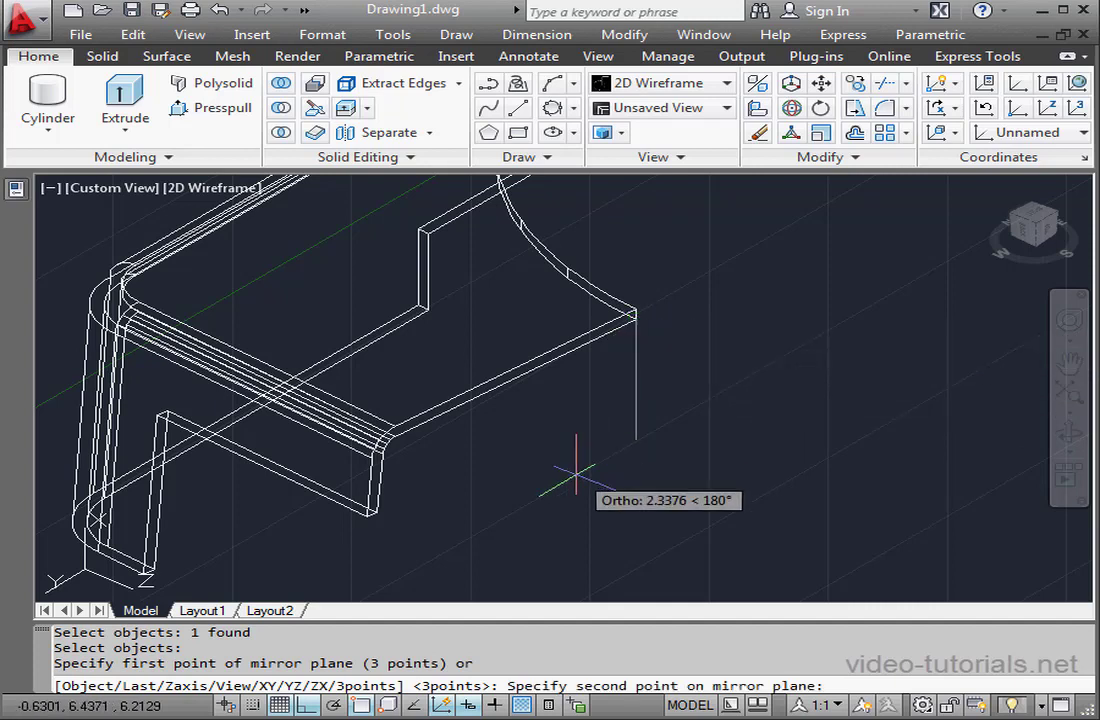
{"action": "scroll", "coordinate": [576, 474], "scroll_direction": "up", "scroll_amount": 3}
{"action": "middle_click_drag", "start_coordinate": [387, 454], "coordinate": [632, 426]}
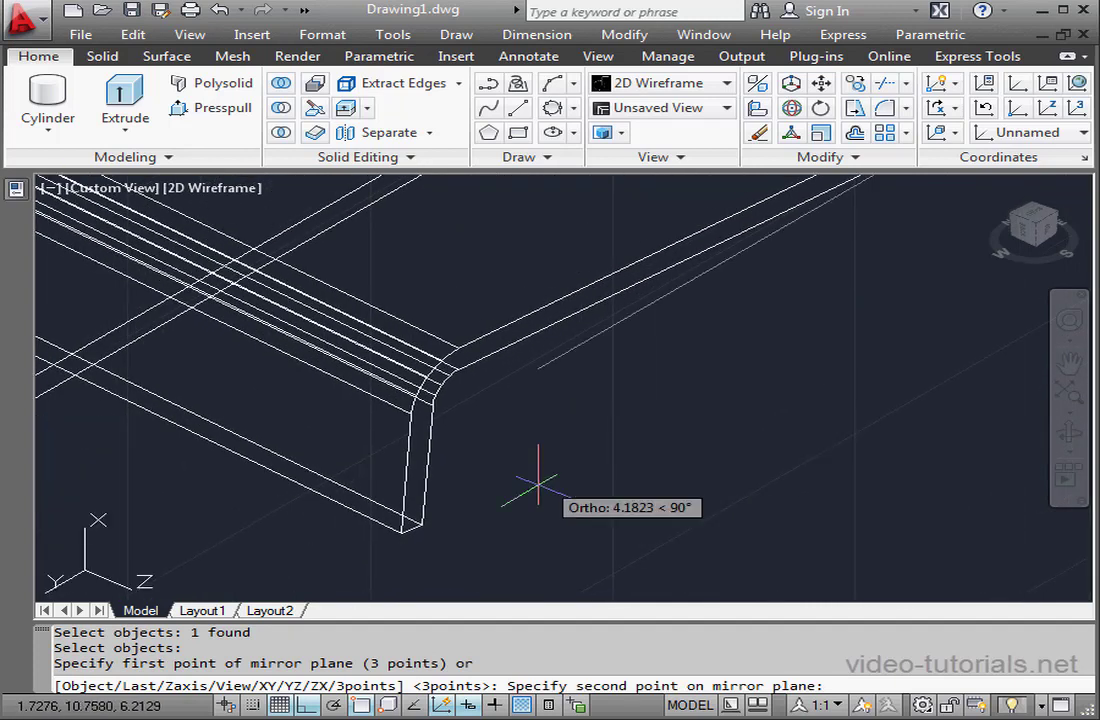
{"action": "left_click", "coordinate": [418, 518]}
{"action": "left_click", "coordinate": [405, 530]}
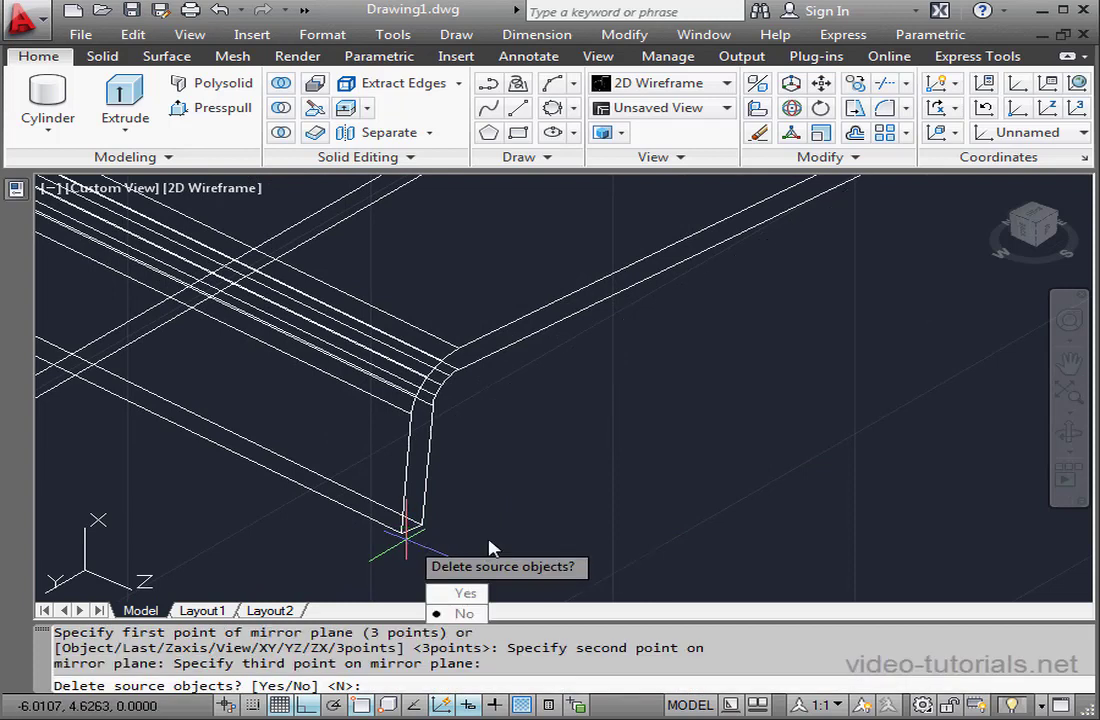
{"action": "left_click", "coordinate": [466, 614]}
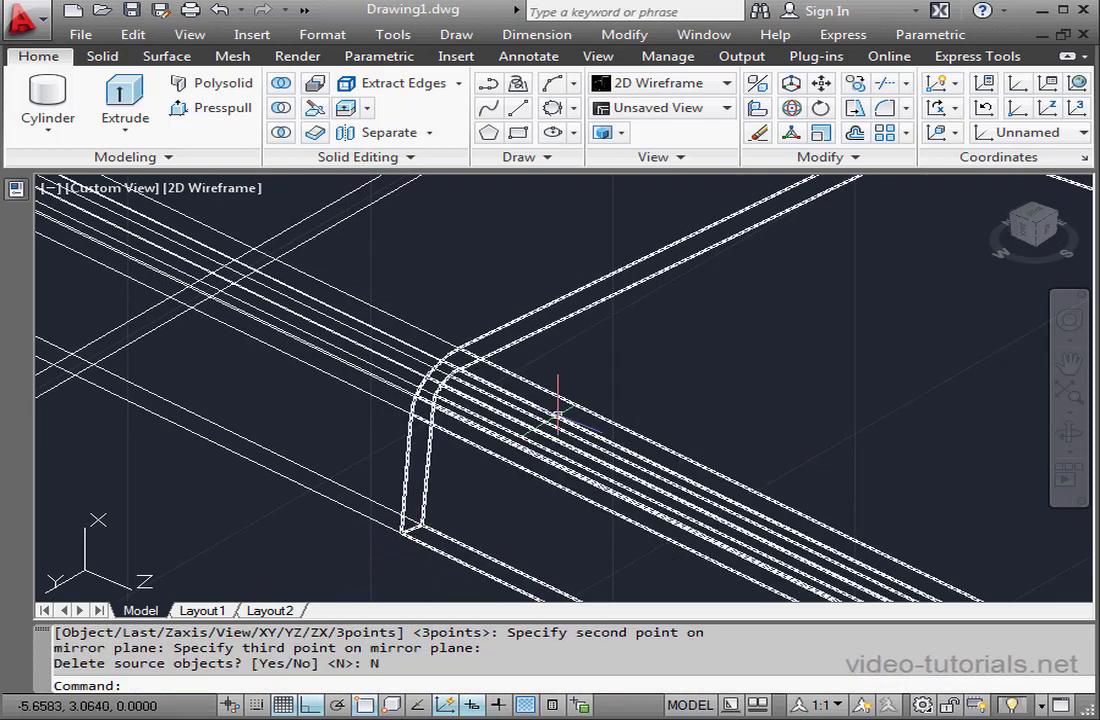
Union the original solid and its mirrored copy into one body
{"action": "scroll", "coordinate": [557, 413], "scroll_direction": "down", "scroll_amount": 2}
{"action": "middle_click_drag", "start_coordinate": [690, 410], "coordinate": [528, 425]}
{"action": "scroll", "coordinate": [528, 425], "scroll_direction": "down", "scroll_amount": 2}
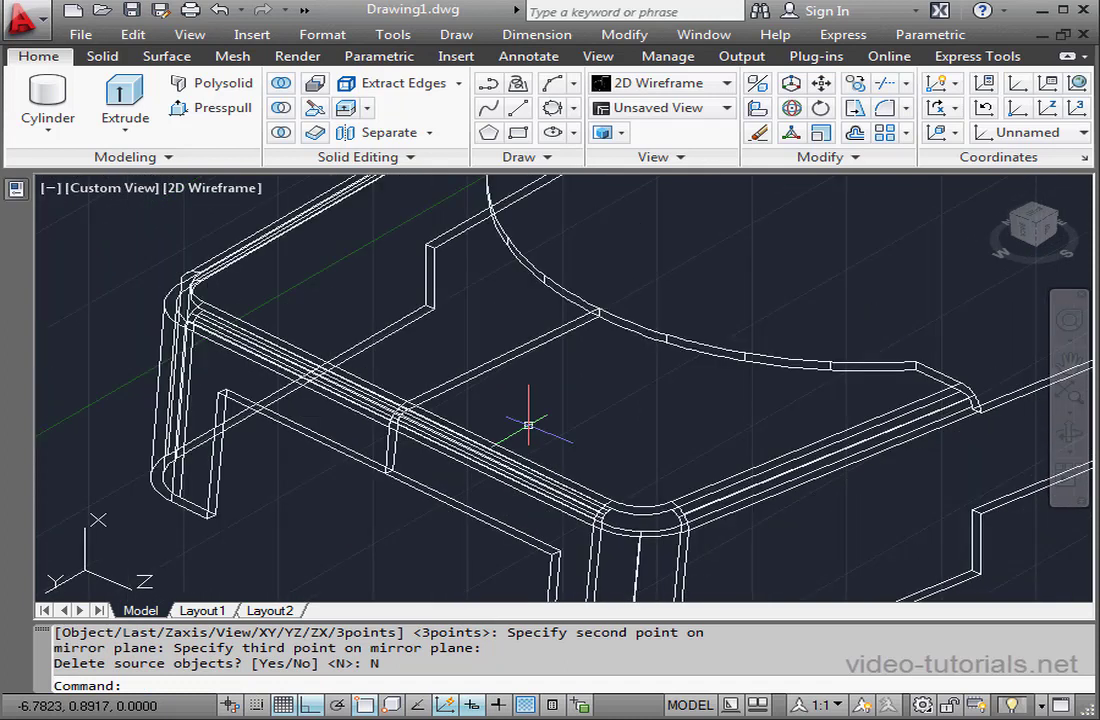
{"action": "middle_click_drag", "start_coordinate": [618, 404], "coordinate": [505, 394]}
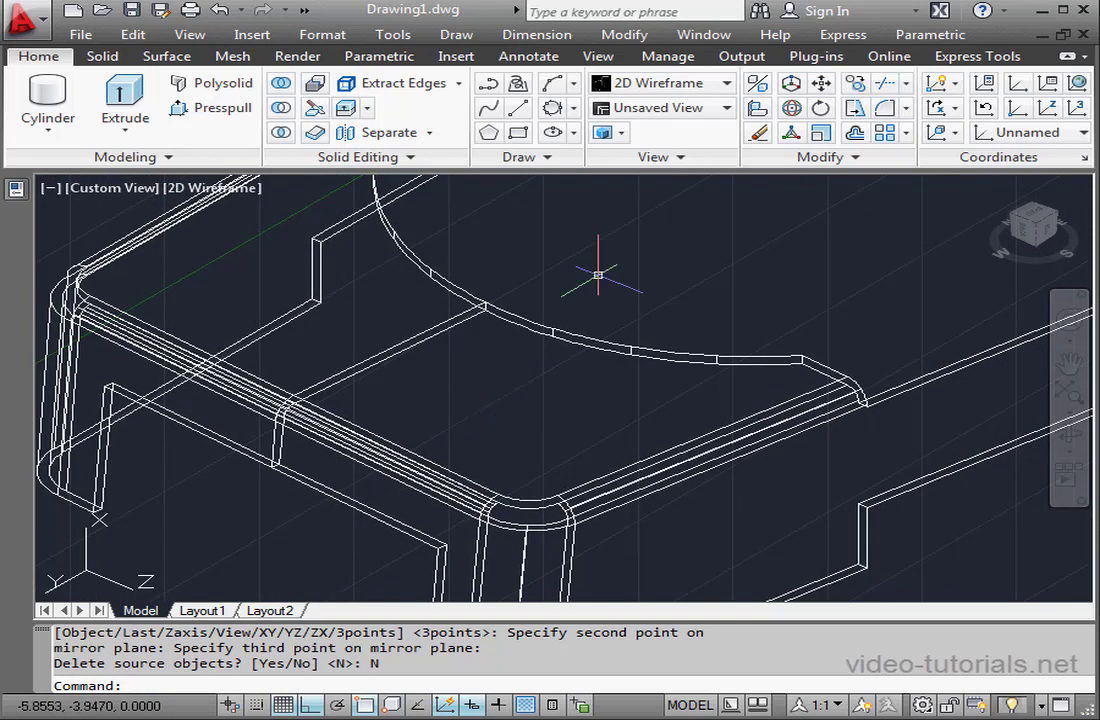
{"action": "left_click", "coordinate": [280, 84]}
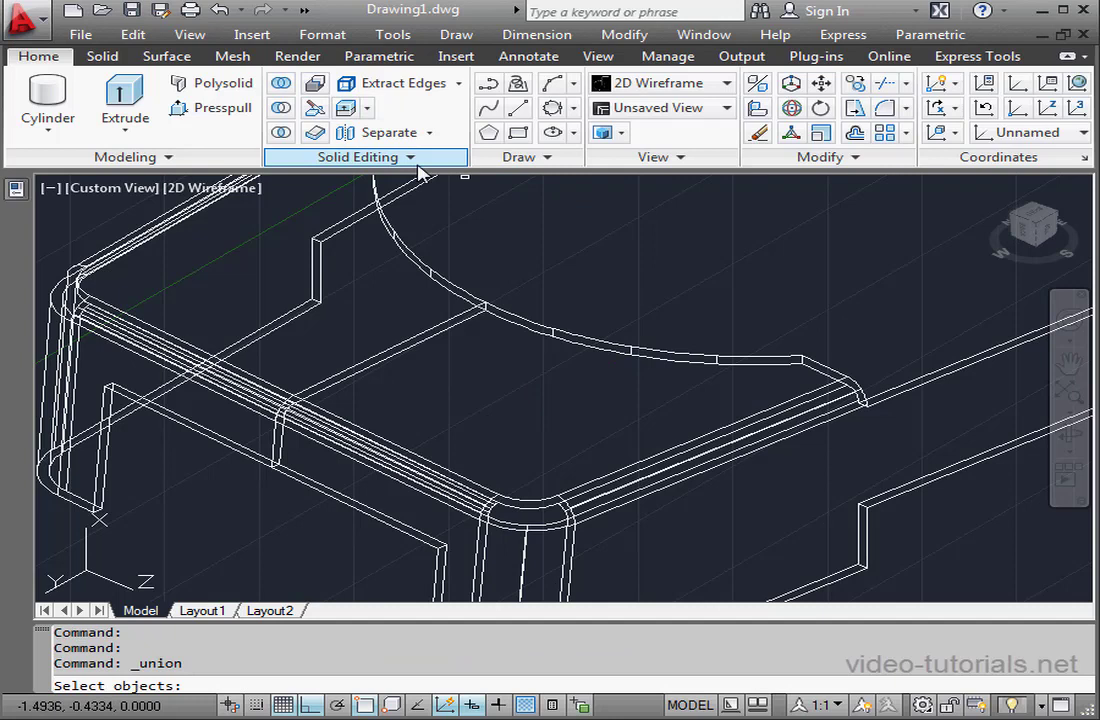
{"action": "left_click", "coordinate": [545, 329]}
{"action": "left_click", "coordinate": [446, 271]}
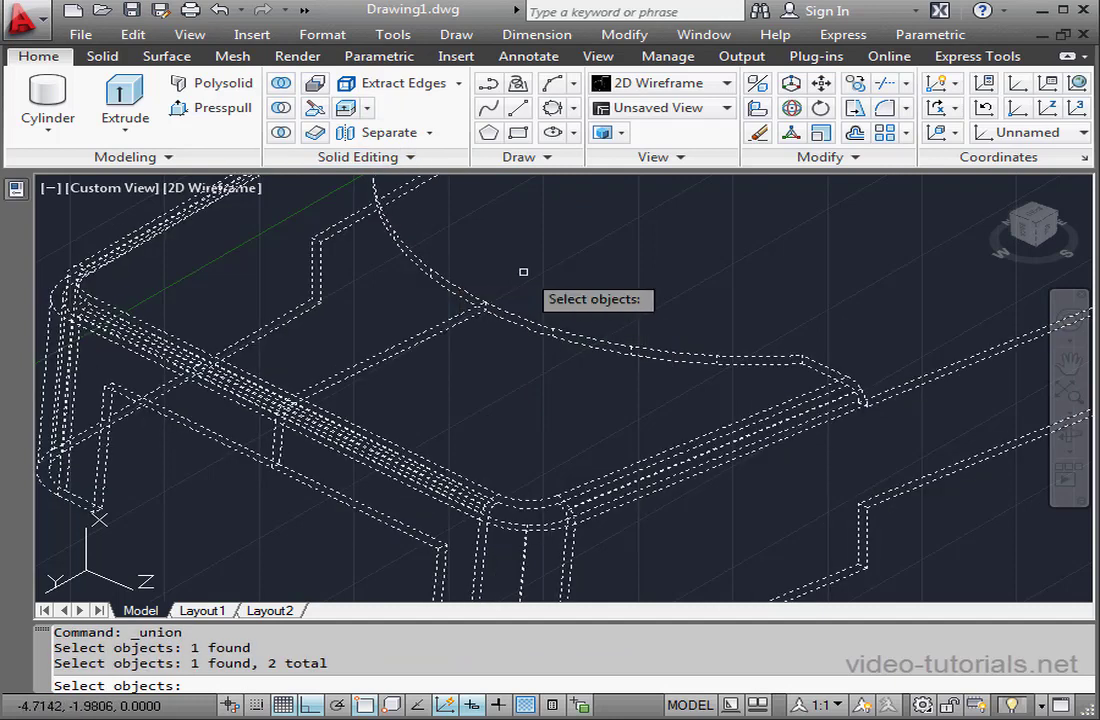
{"action": "key", "text": "Return"}
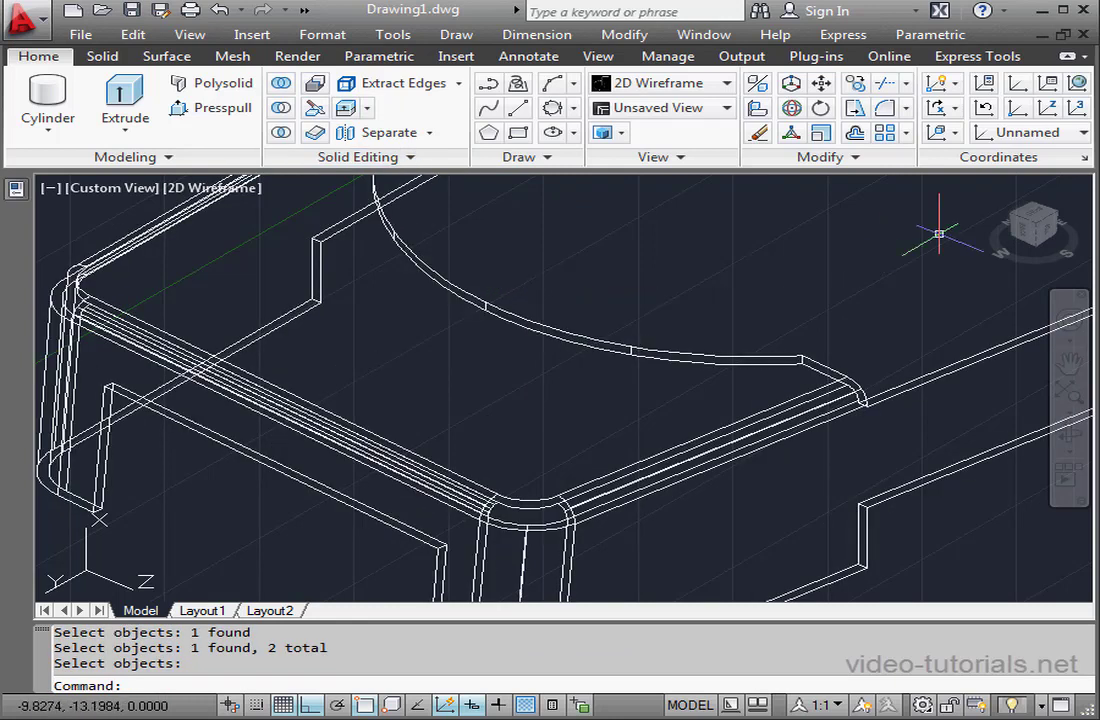
Restore the World UCS and display the finished model in the Realistic visual style
{"action": "left_click", "coordinate": [993, 197]}
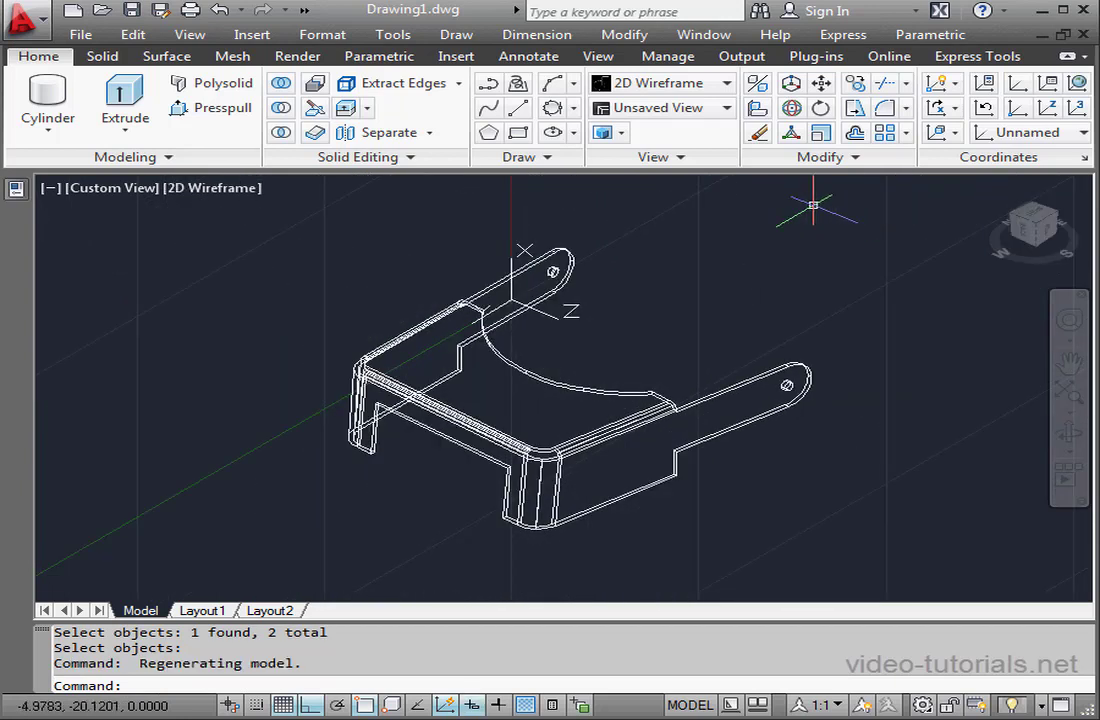
{"action": "left_click", "coordinate": [1077, 83]}
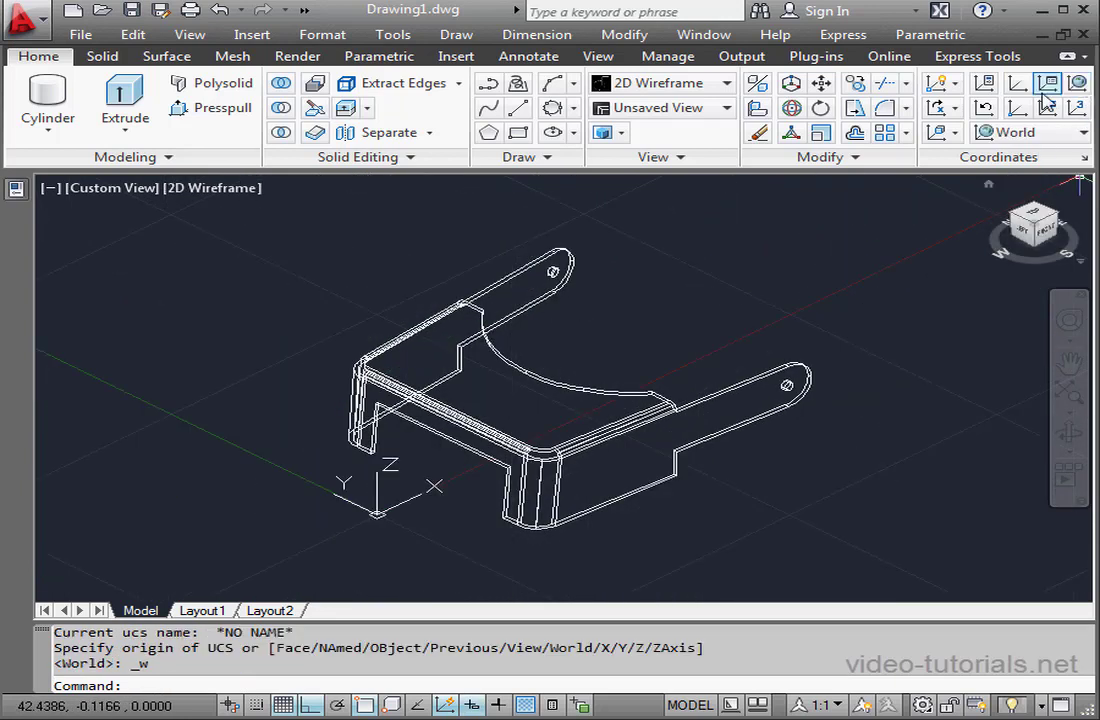
{"action": "left_click", "coordinate": [727, 83]}
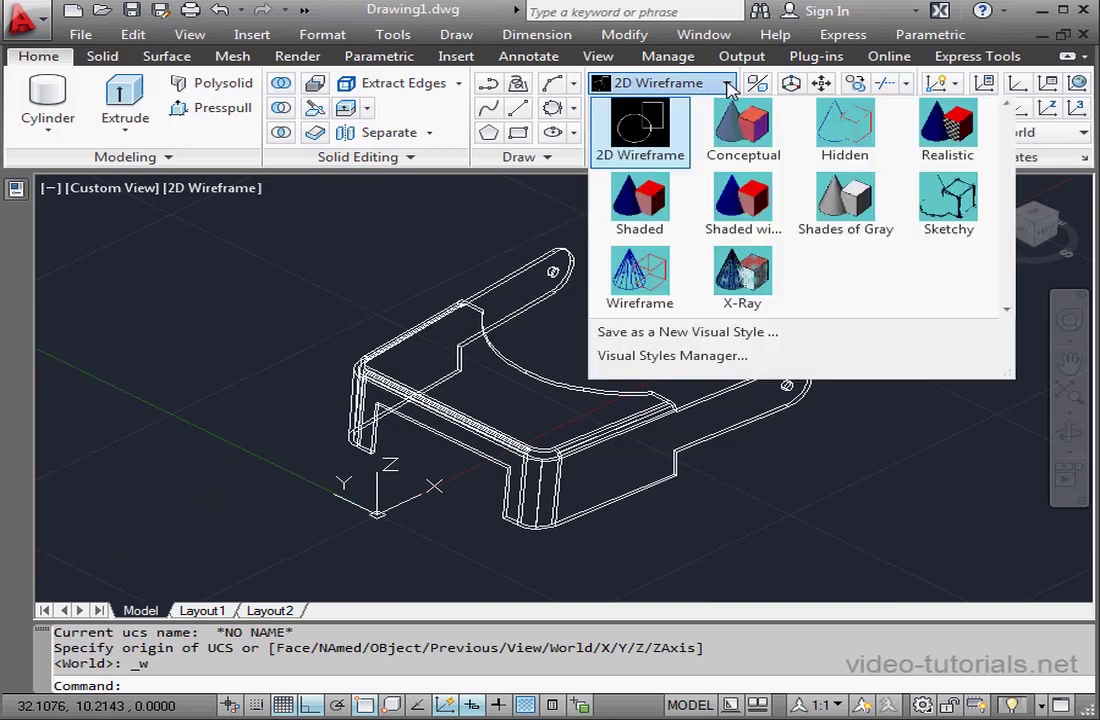
{"action": "left_click", "coordinate": [925, 140]}
{"action": "scroll", "coordinate": [658, 368], "scroll_direction": "up", "scroll_amount": 2}
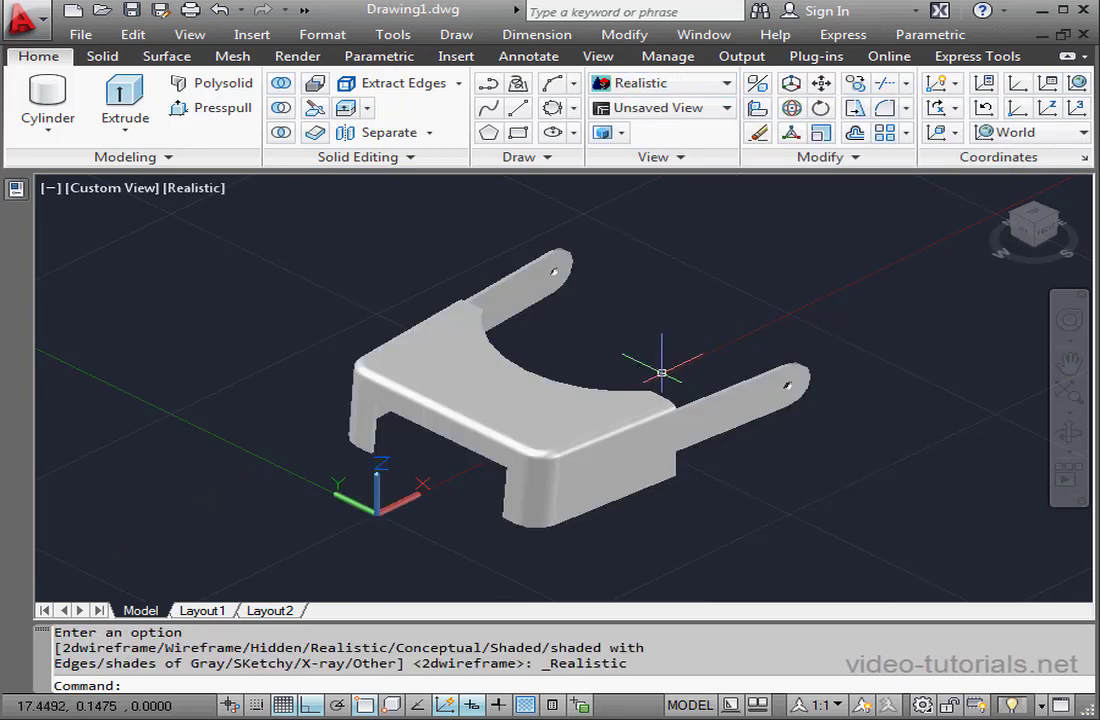
{"action": "scroll", "coordinate": [636, 405], "scroll_direction": "up", "scroll_amount": 2}
{"action": "mouse_move", "coordinate": [636, 405]}
{"action": "middle_mouse_down", "text": "shift"}
{"action": "mouse_move", "coordinate": [616, 415]}
{"action": "mouse_move", "coordinate": [346, 329]}
{"action": "mouse_move", "coordinate": [651, 385]}
{"action": "mouse_move", "coordinate": [638, 396]}
{"action": "middle_mouse_up", "text": "shift"}
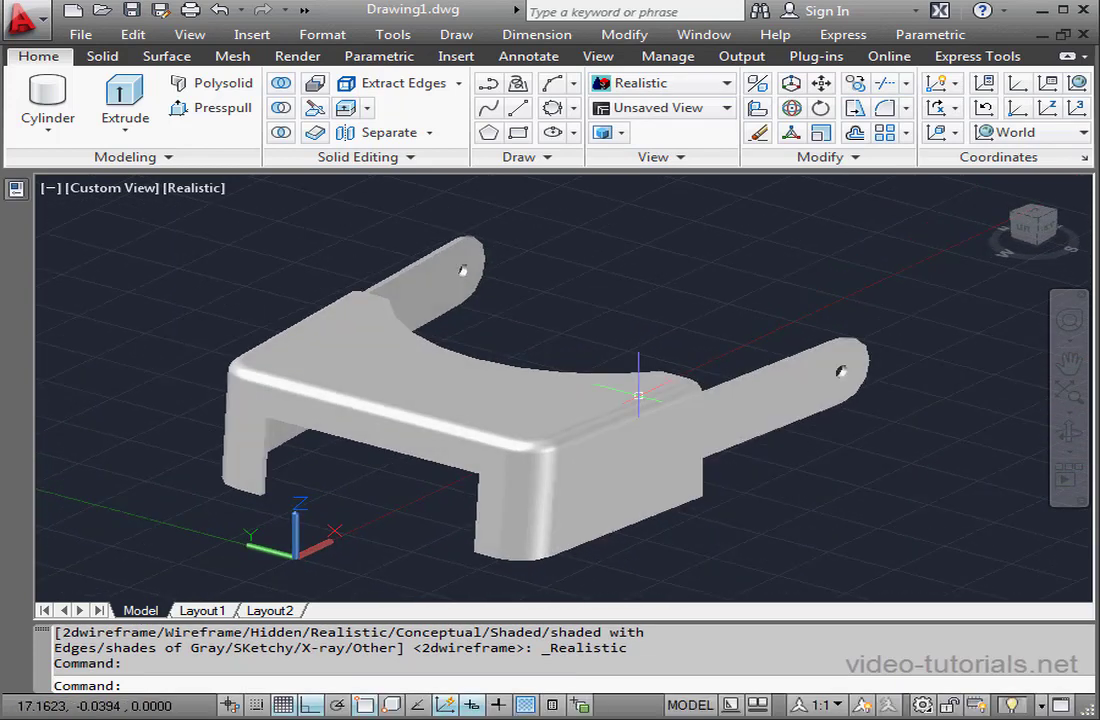